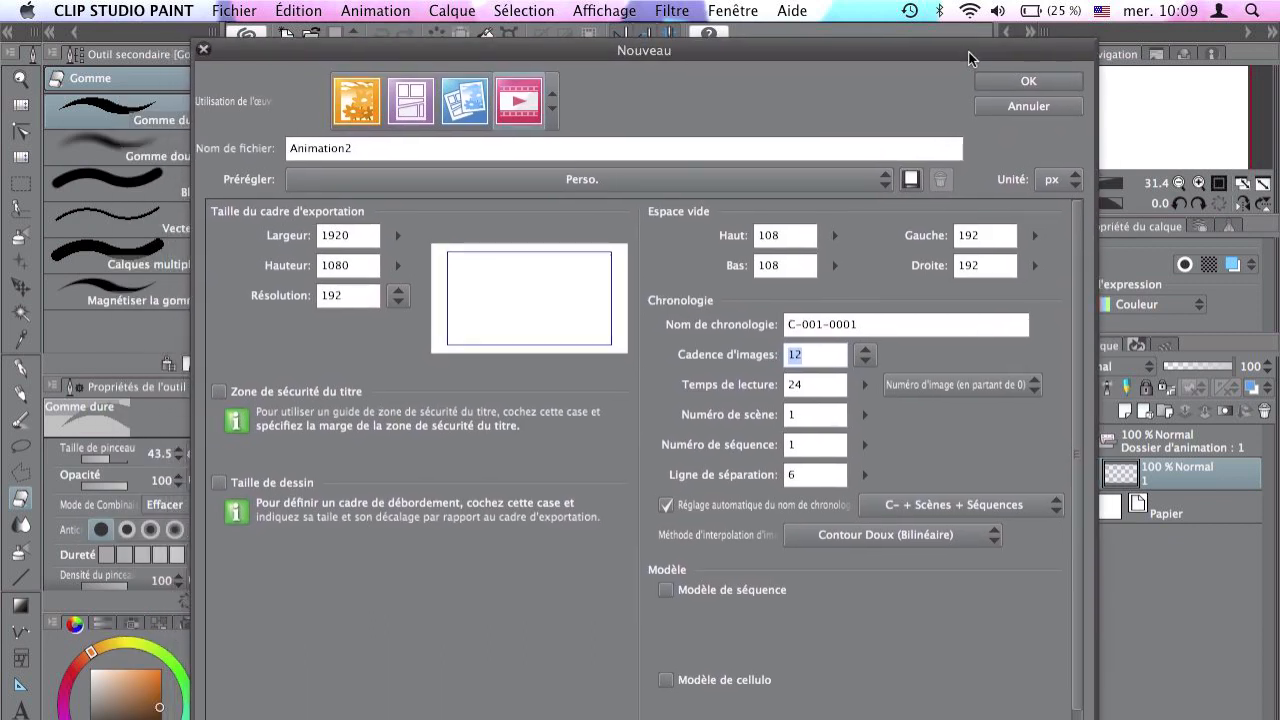
# - Create a new animation document of 1920 × 1080 px with a frame rate of 12 and a playback time of 24
pyautogui.click(235, 8)
pyautogui.click(271, 40)
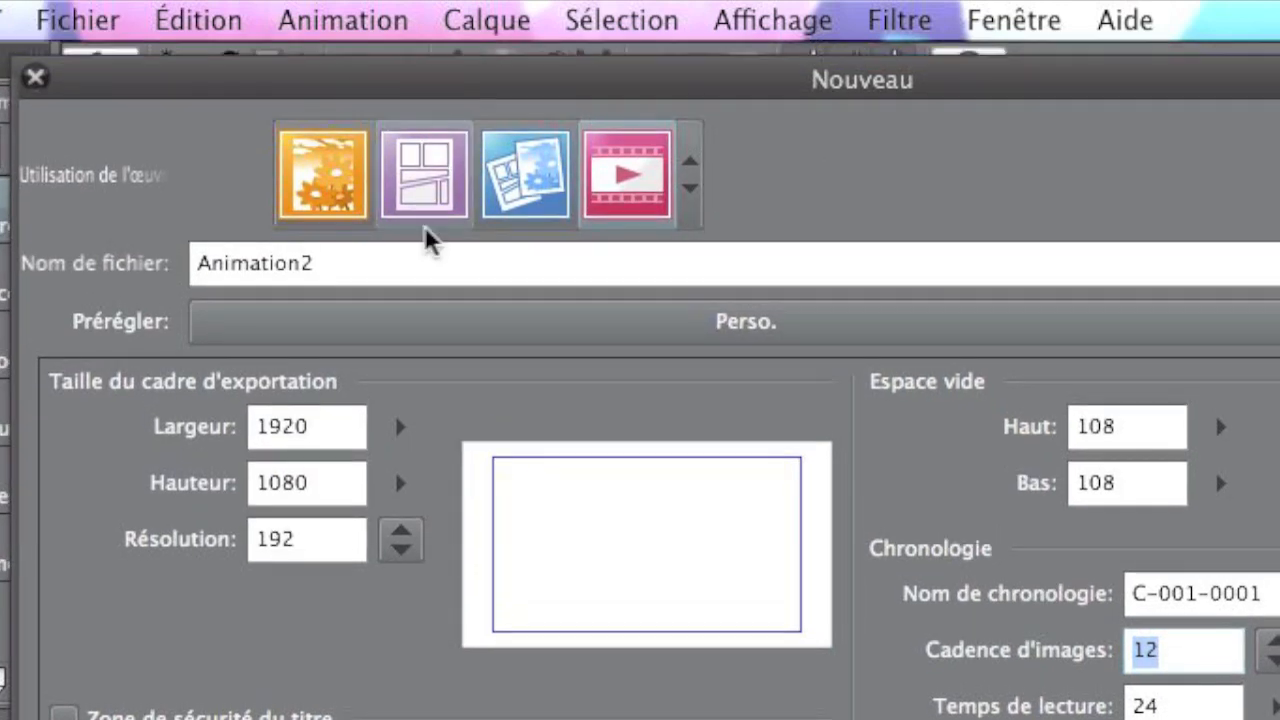
pyautogui.click(350, 200)
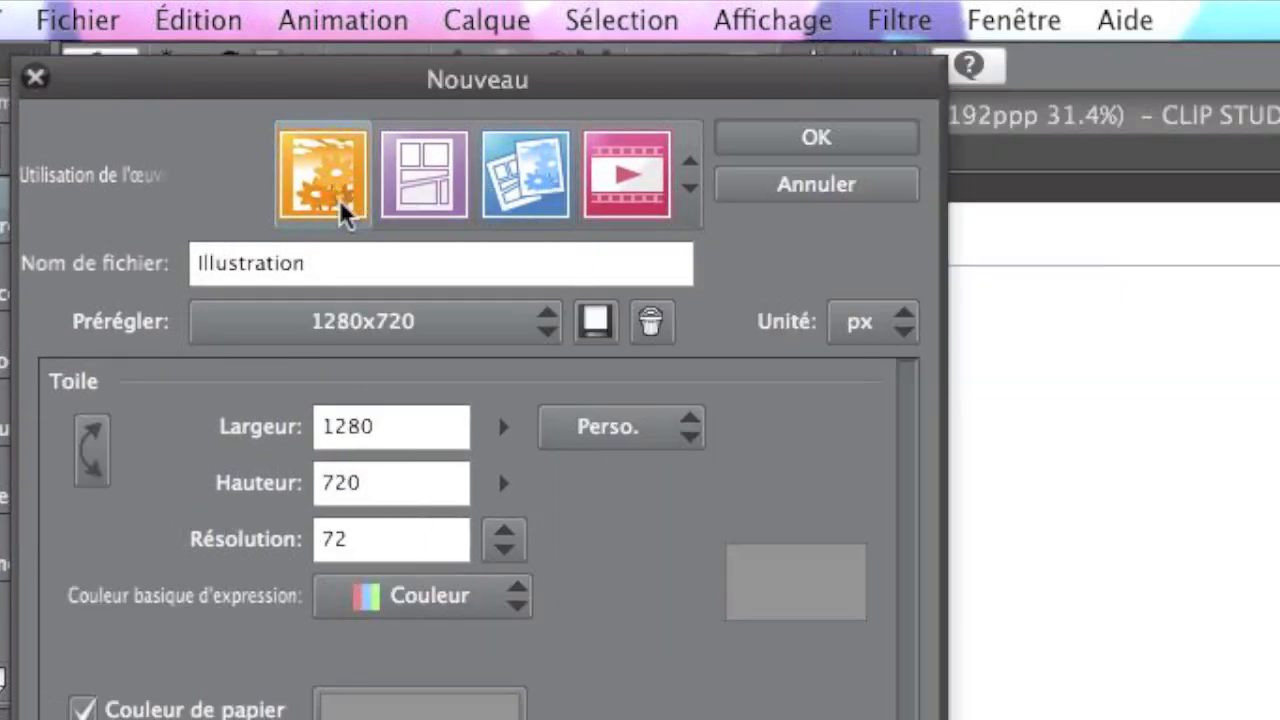
pyautogui.click(640, 175)
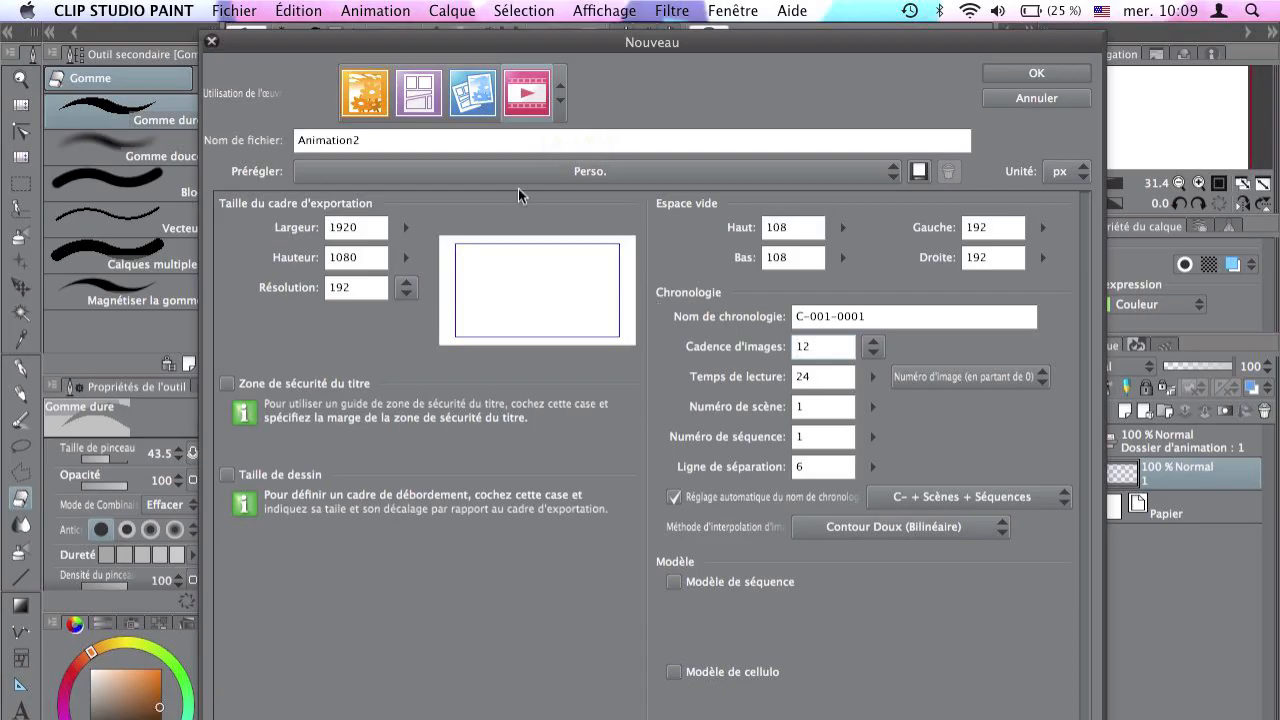
pyautogui.moveTo(368, 229); pyautogui.dragTo(324, 236)
pyautogui.moveTo(368, 259); pyautogui.dragTo(325, 262)
pyautogui.moveTo(369, 233); pyautogui.dragTo(311, 237)
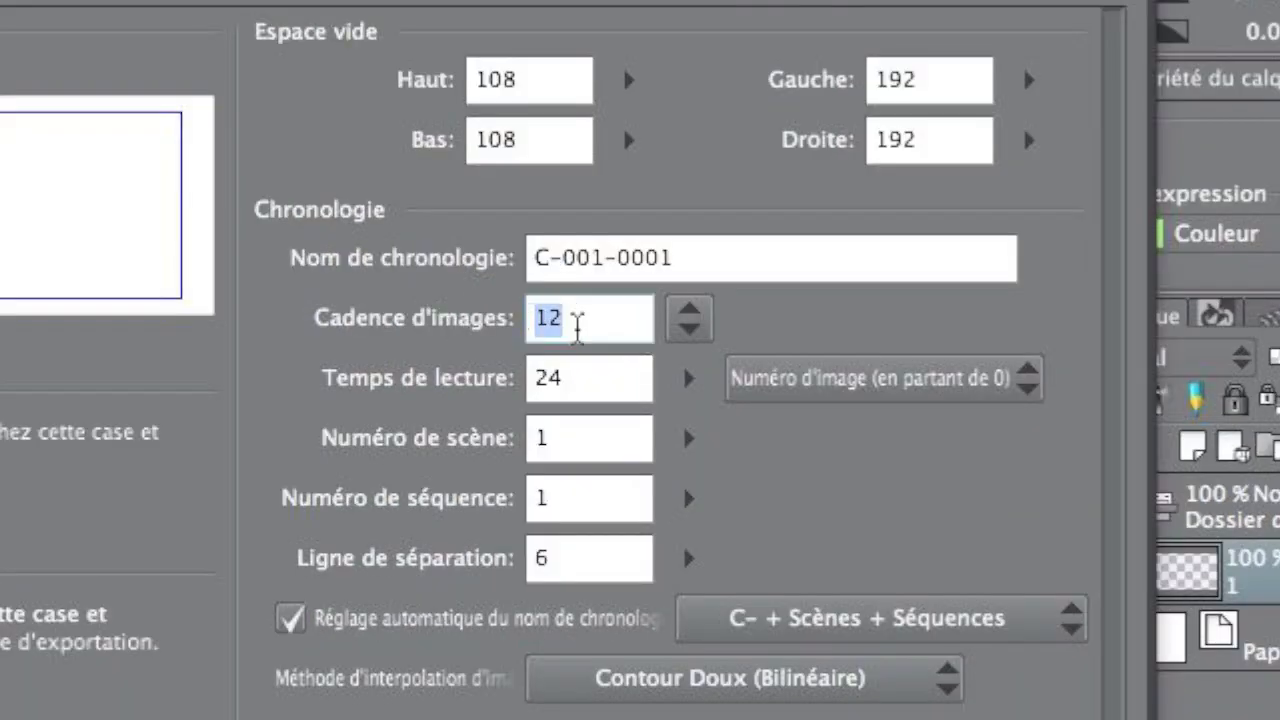
pyautogui.moveTo(572, 325); pyautogui.dragTo(491, 323)
pyautogui.moveTo(814, 348); pyautogui.dragTo(804, 347)
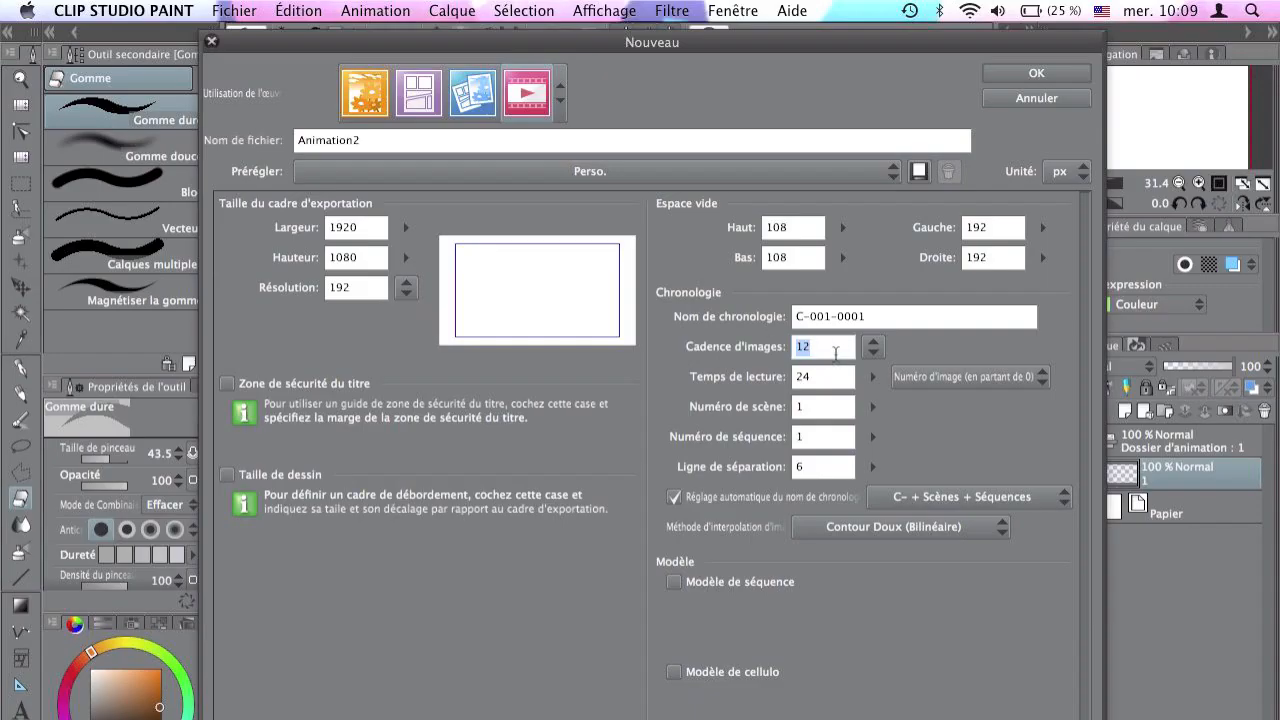
pyautogui.click(1030, 74)
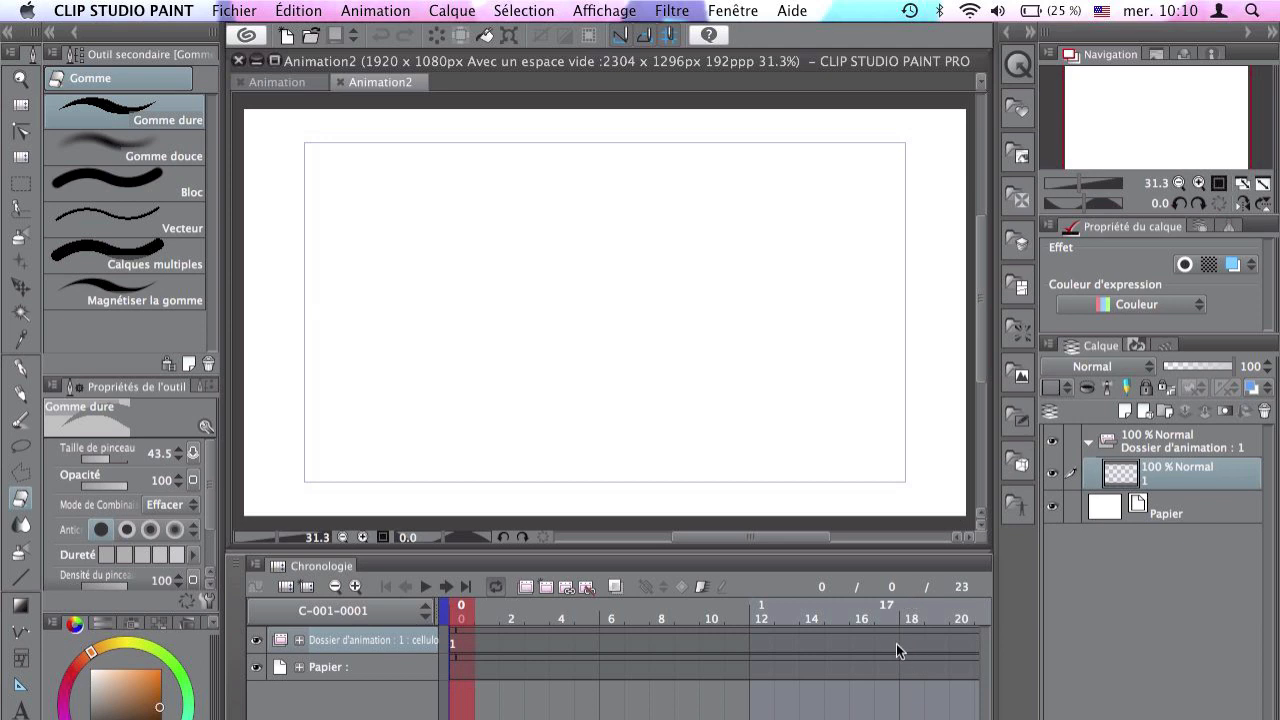
# - Examine the timeline by scrubbing its frames and selecting the paper track and the animation folder track in turn
pyautogui.moveTo(466, 613)
pyautogui.mouseDown()
pyautogui.moveTo(560, 610)
pyautogui.moveTo(462, 612)
pyautogui.mouseUp()
pyautogui.click(240, 500)
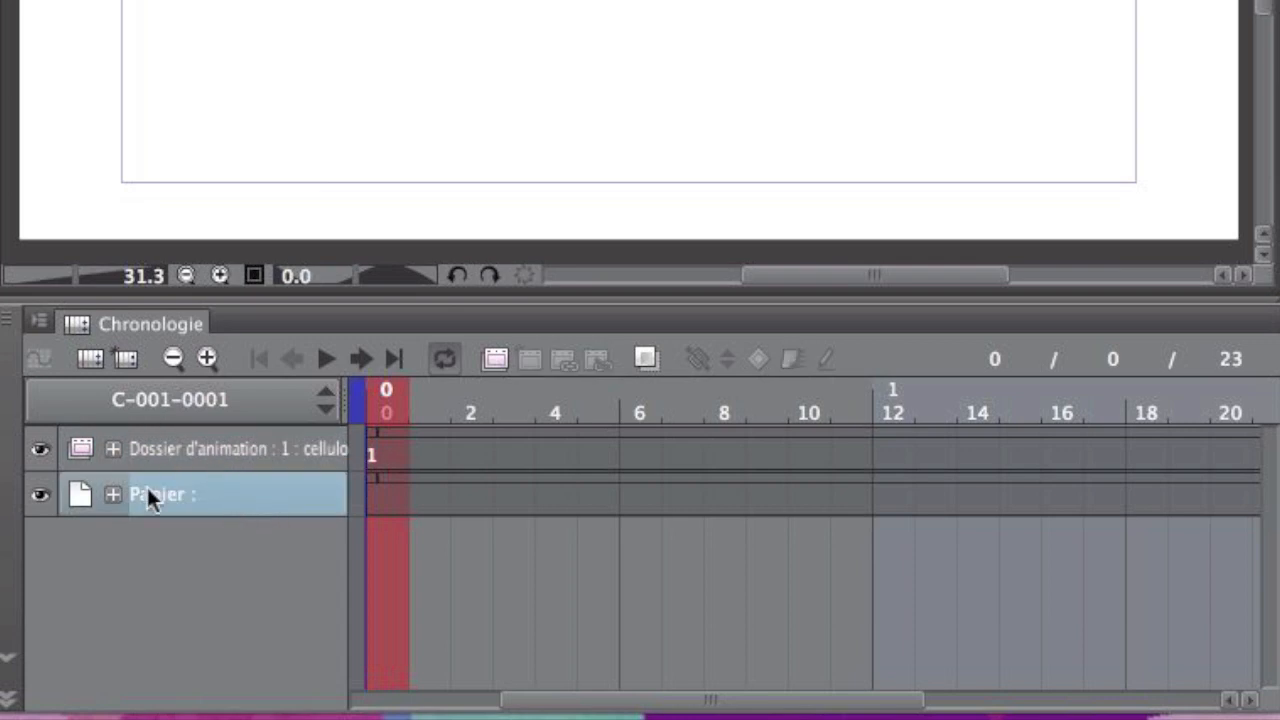
pyautogui.click(247, 447)
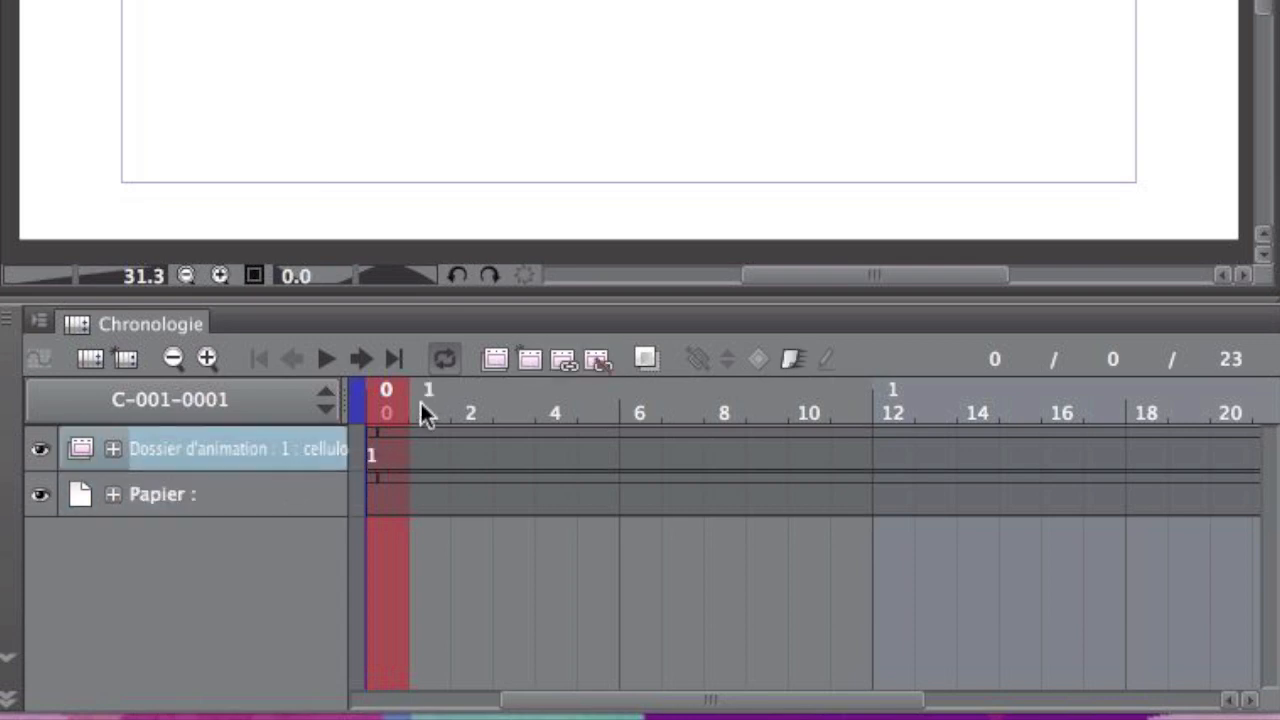
pyautogui.click(466, 403)
pyautogui.moveTo(464, 401); pyautogui.dragTo(618, 452)
pyautogui.moveTo(625, 697); pyautogui.dragTo(662, 703)
pyautogui.moveTo(420, 405); pyautogui.dragTo(520, 410)
pyautogui.press('Return')
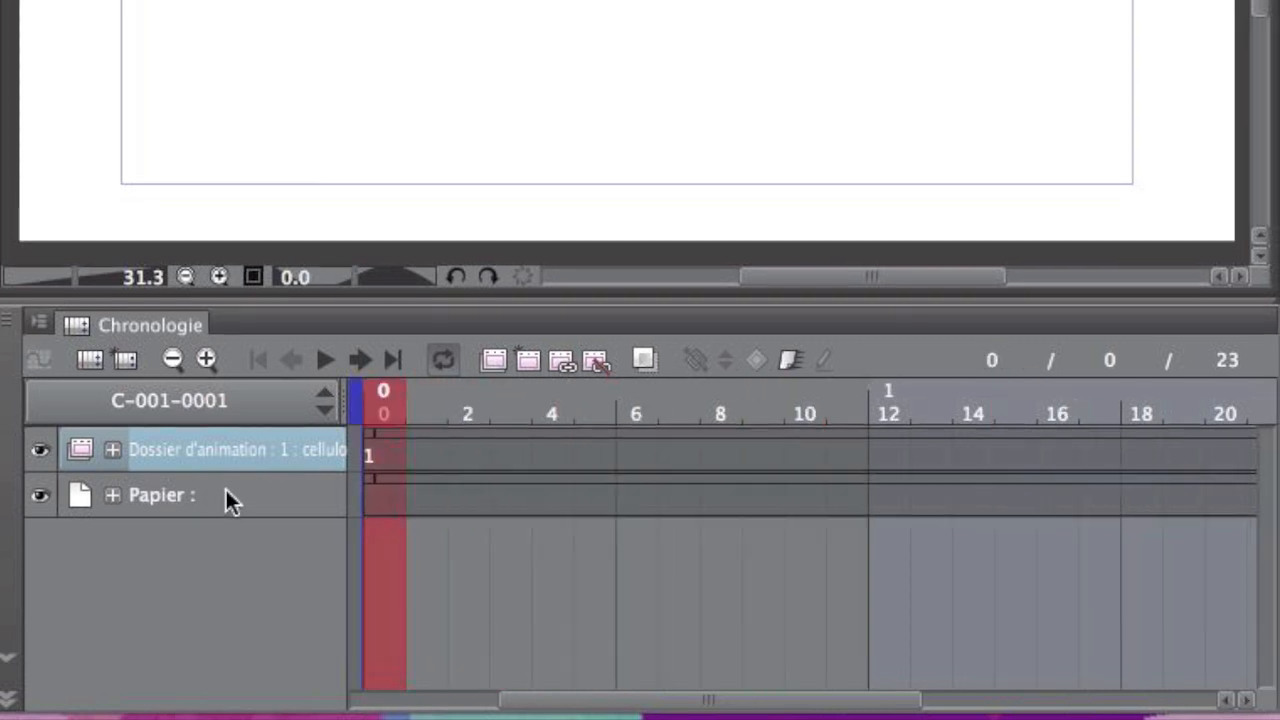
pyautogui.click(226, 494)
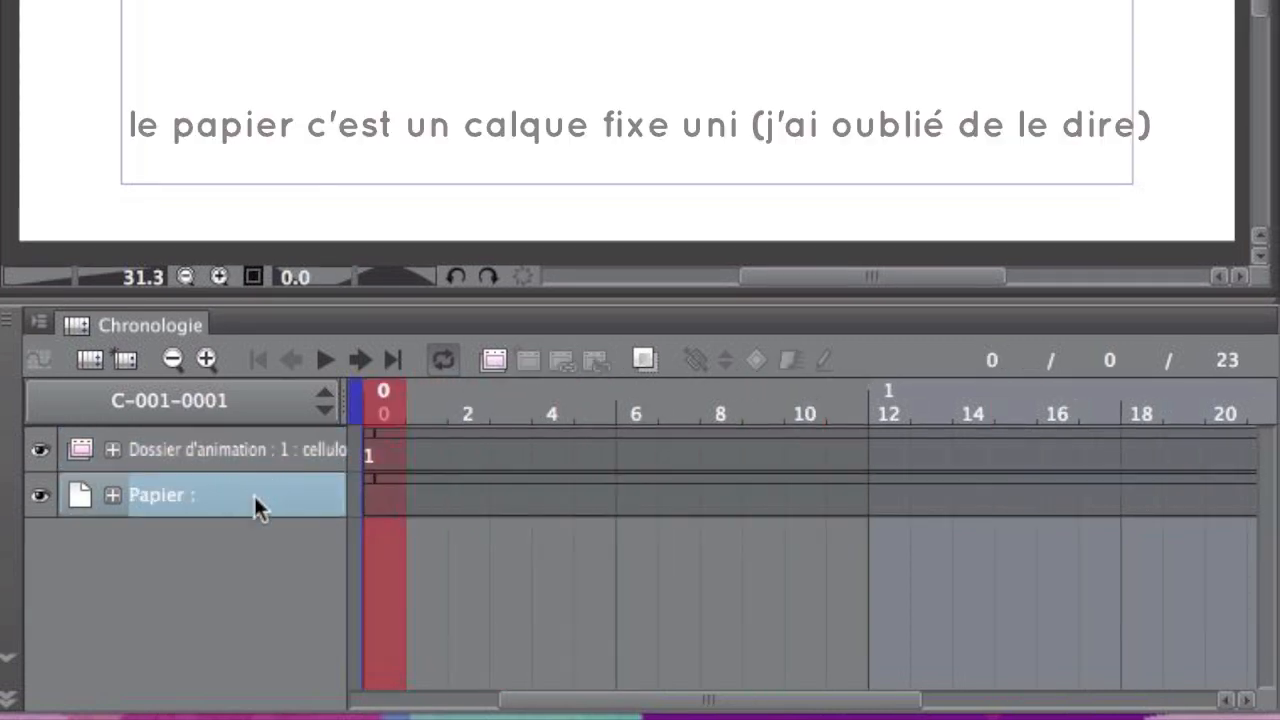
pyautogui.click(233, 453)
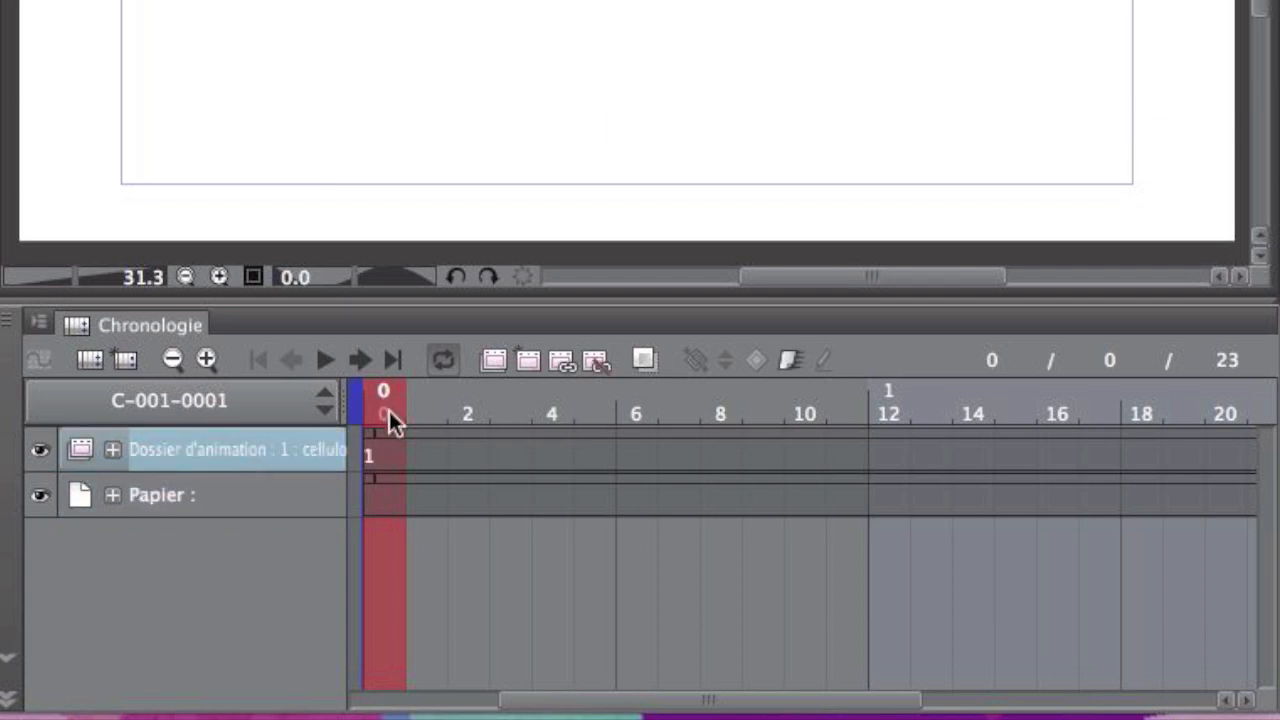
# - Delete the default animation folder from the timeline and add a new empty animation folder above the paper layer
pyautogui.rightClick(233, 450)
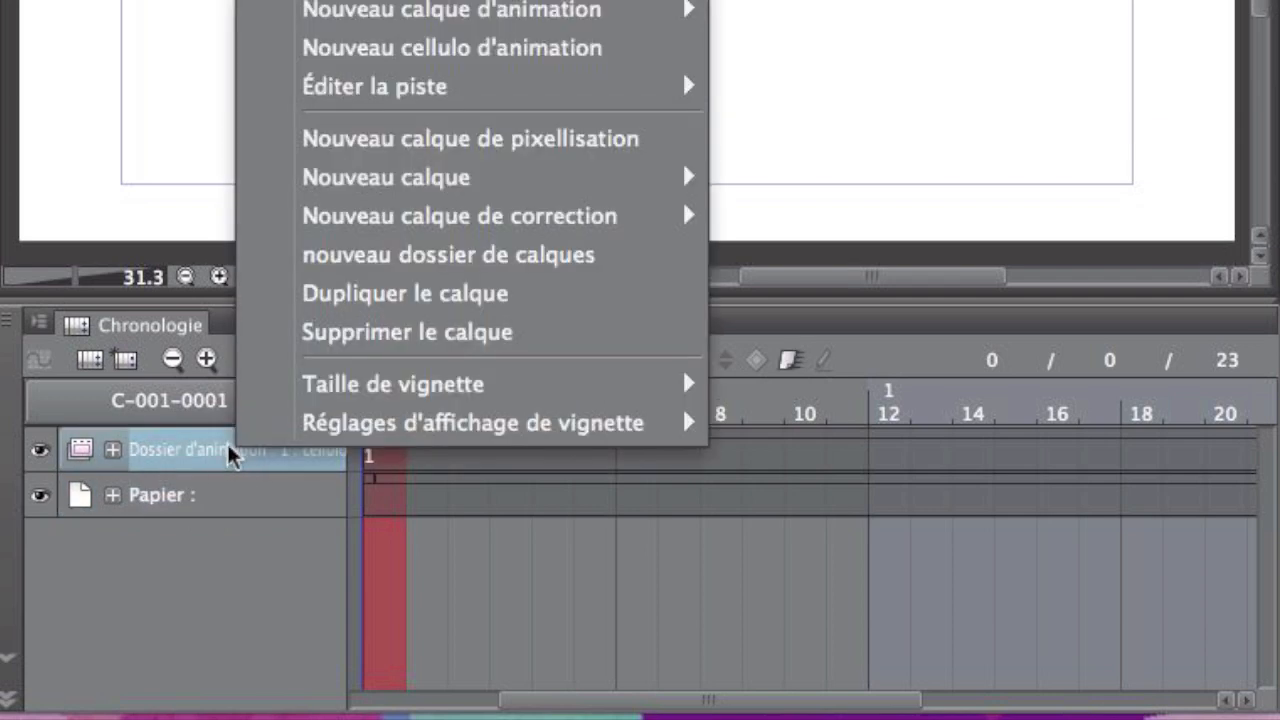
pyautogui.click(390, 330)
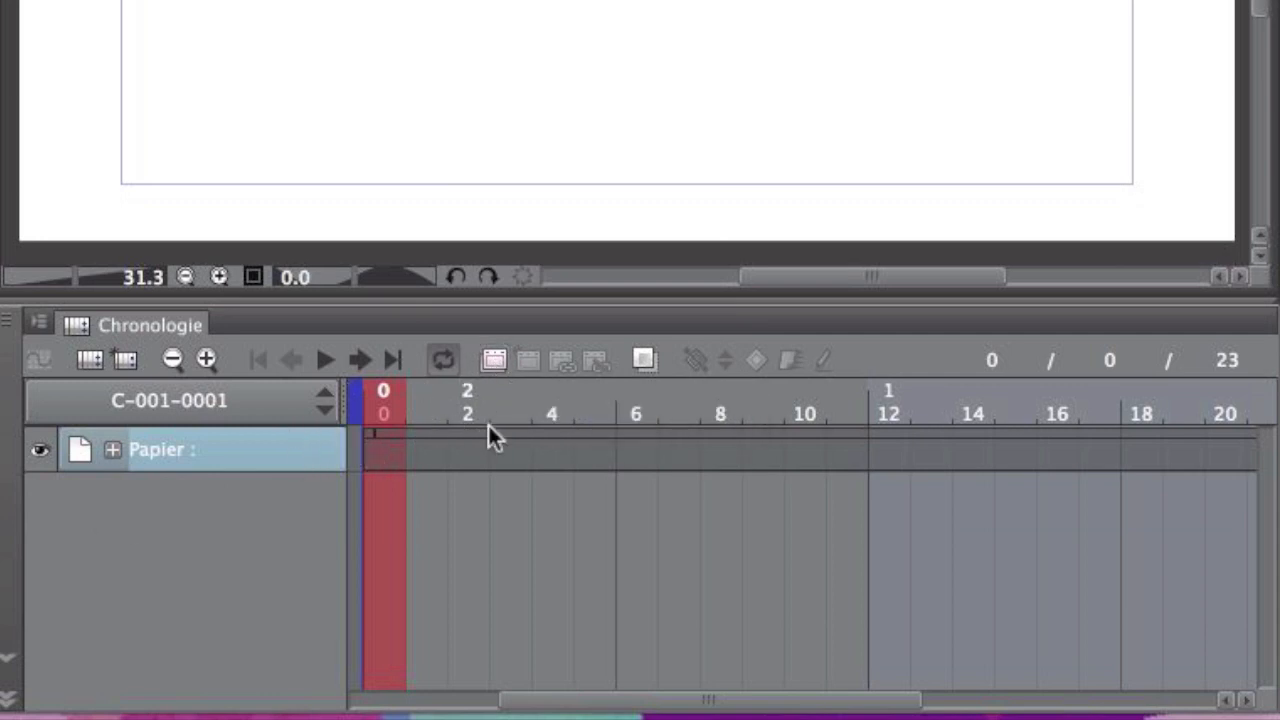
pyautogui.click(493, 360)
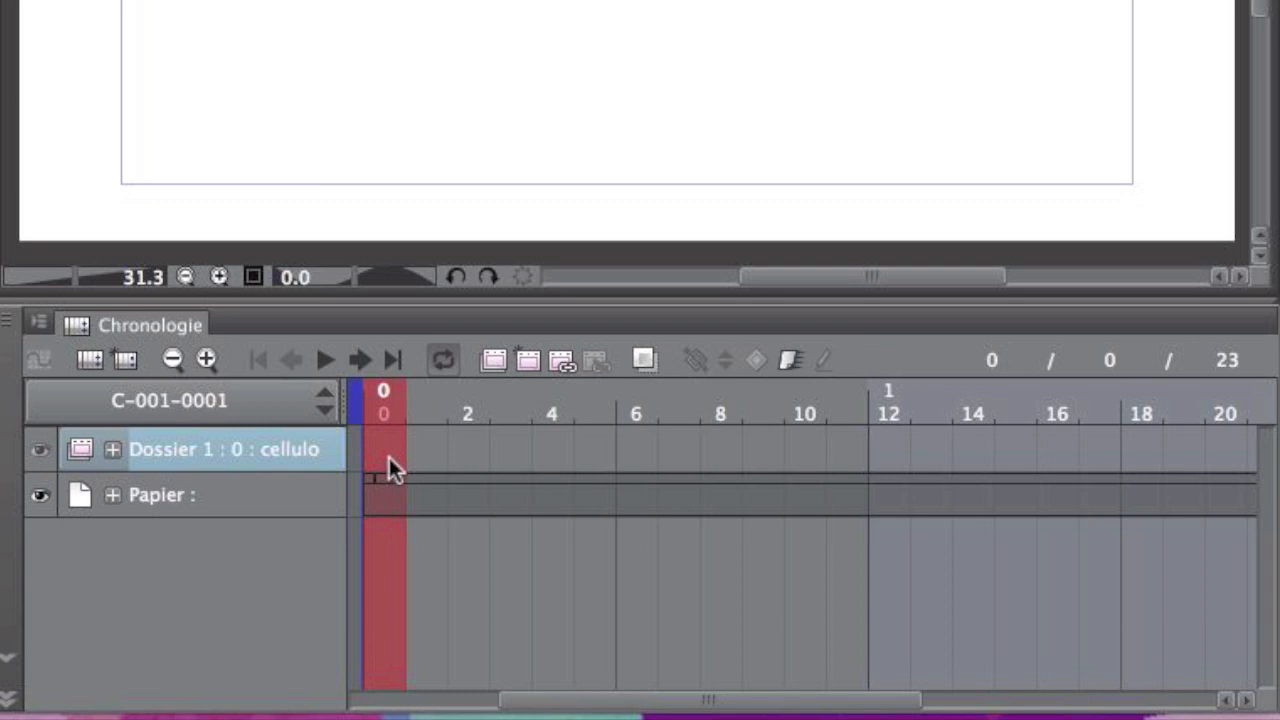
# - Add eight animation cels to the new folder, one per frame from frame 0 to frame 7
pyautogui.click(528, 366)
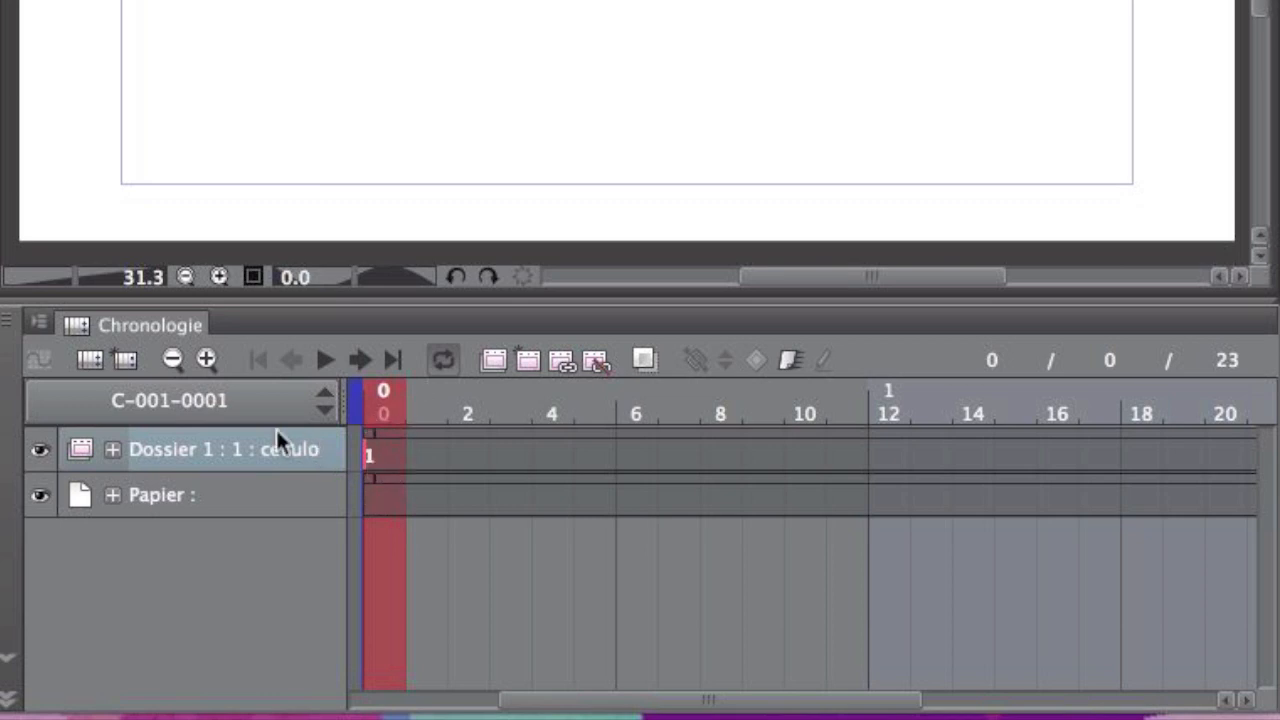
pyautogui.moveTo(391, 400); pyautogui.dragTo(398, 399)
pyautogui.click(424, 402)
pyautogui.click(530, 358)
pyautogui.click(529, 358)
pyautogui.click(530, 361)
pyautogui.click(530, 362)
pyautogui.click(530, 362)
pyautogui.click(530, 362)
pyautogui.click(530, 362)
# - Draw a rough brown circle on cel 1 at frame 0 and a short diagonal stroke on cel 2 at frame 1
pyautogui.click(385, 409)
pyautogui.moveTo(382, 416)
pyautogui.mouseDown()
pyautogui.moveTo(500, 394)
pyautogui.moveTo(655, 403)
pyautogui.moveTo(371, 404)
pyautogui.mouseUp()
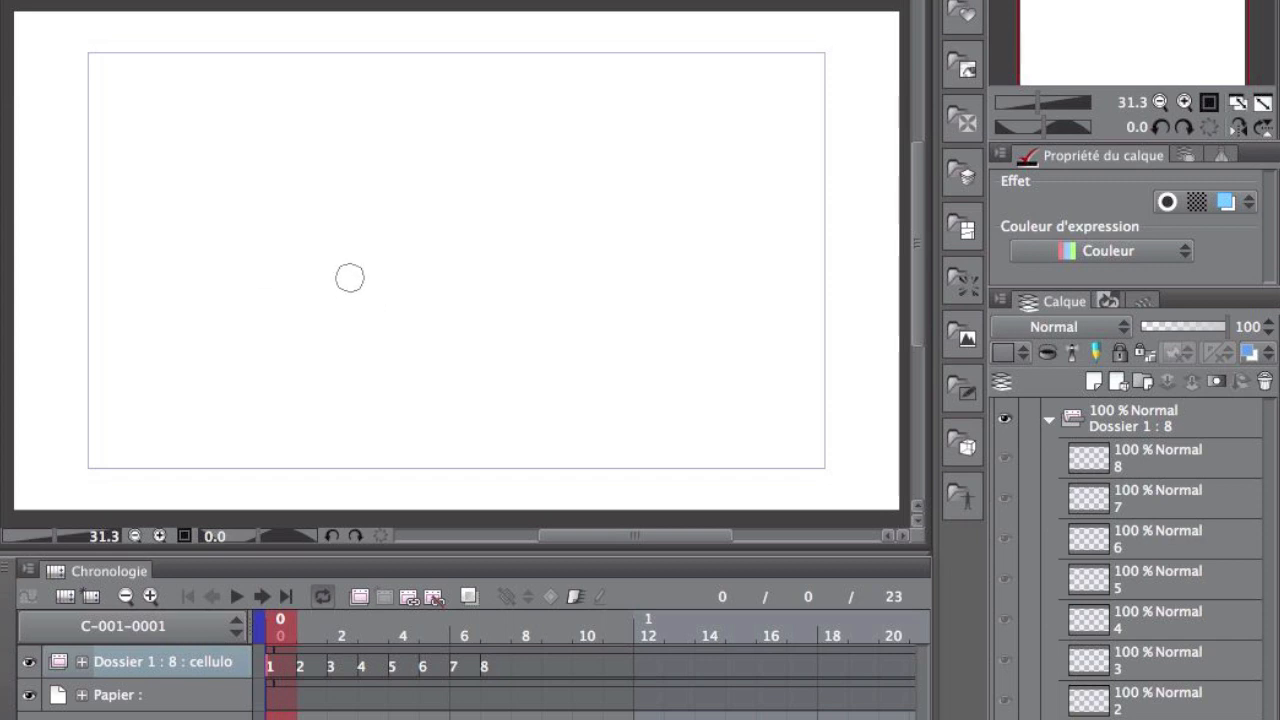
pyautogui.moveTo(335, 330); pyautogui.dragTo(349, 329)
pyautogui.click(313, 677)
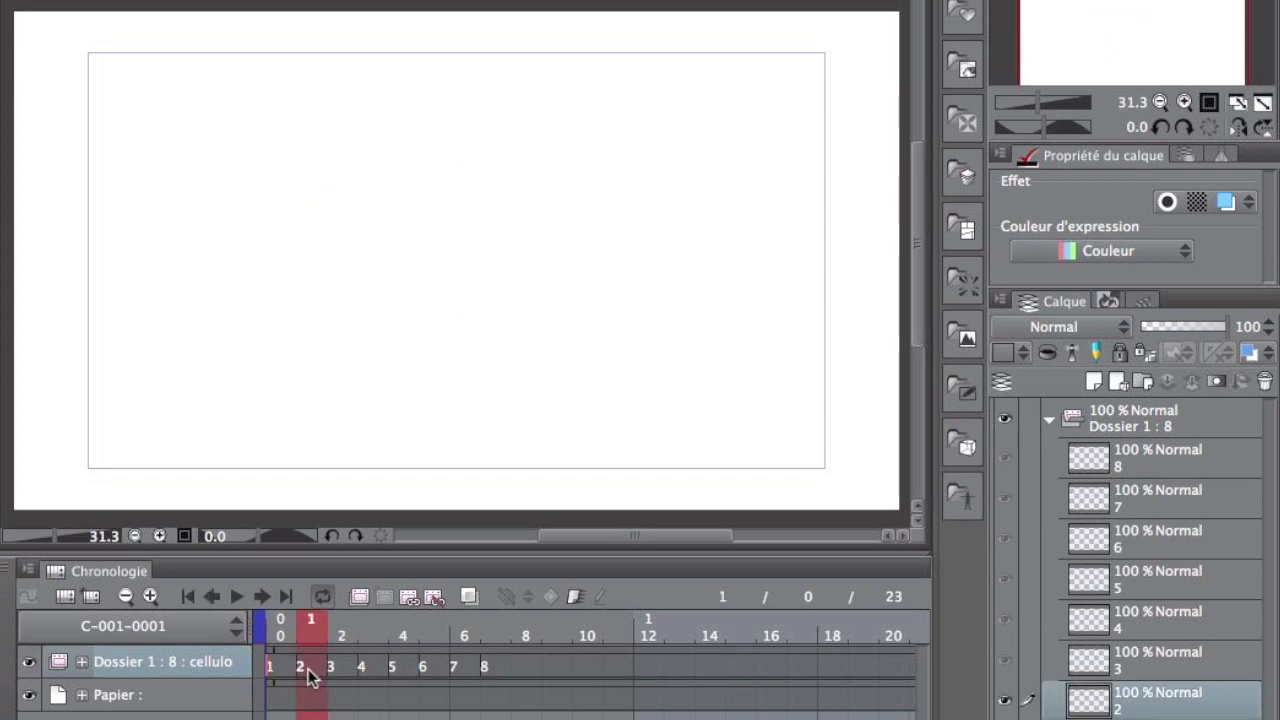
pyautogui.moveTo(377, 283); pyautogui.dragTo(483, 209)
pyautogui.press('super+z')
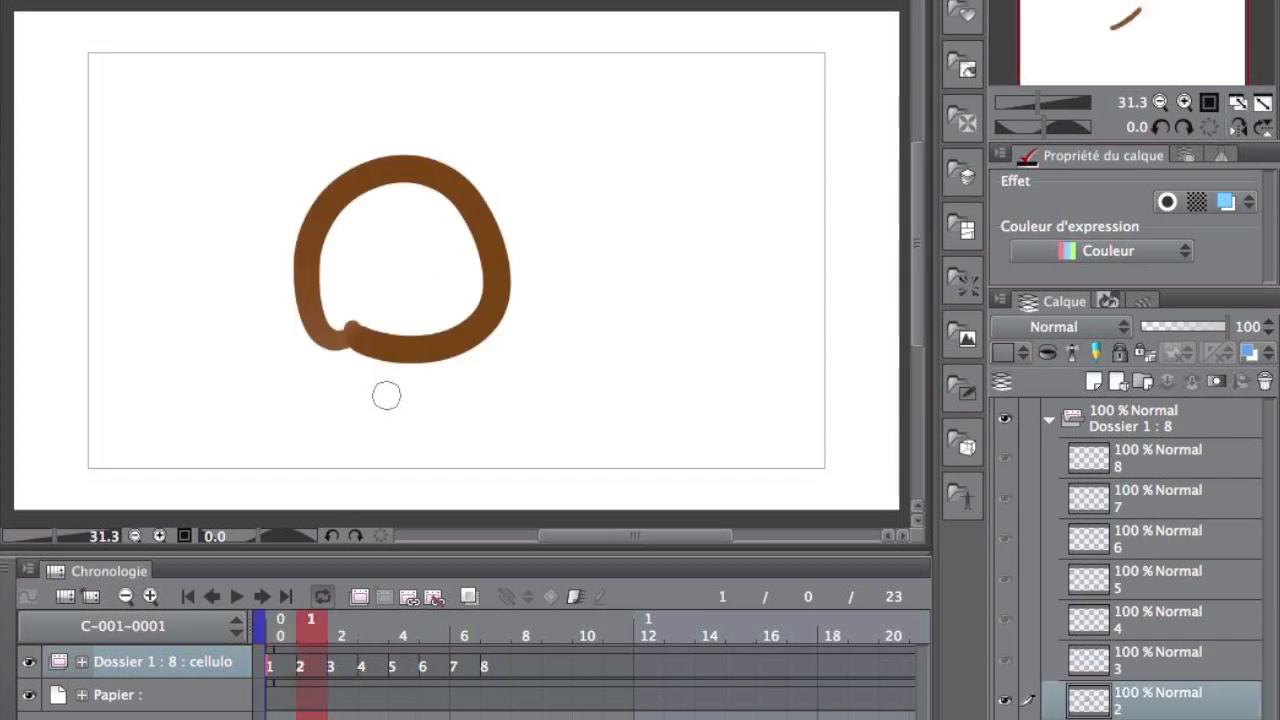
# - Switch back and forth between frames 0 and 1 to compare the circle with the diagonal stroke
pyautogui.click(291, 668)
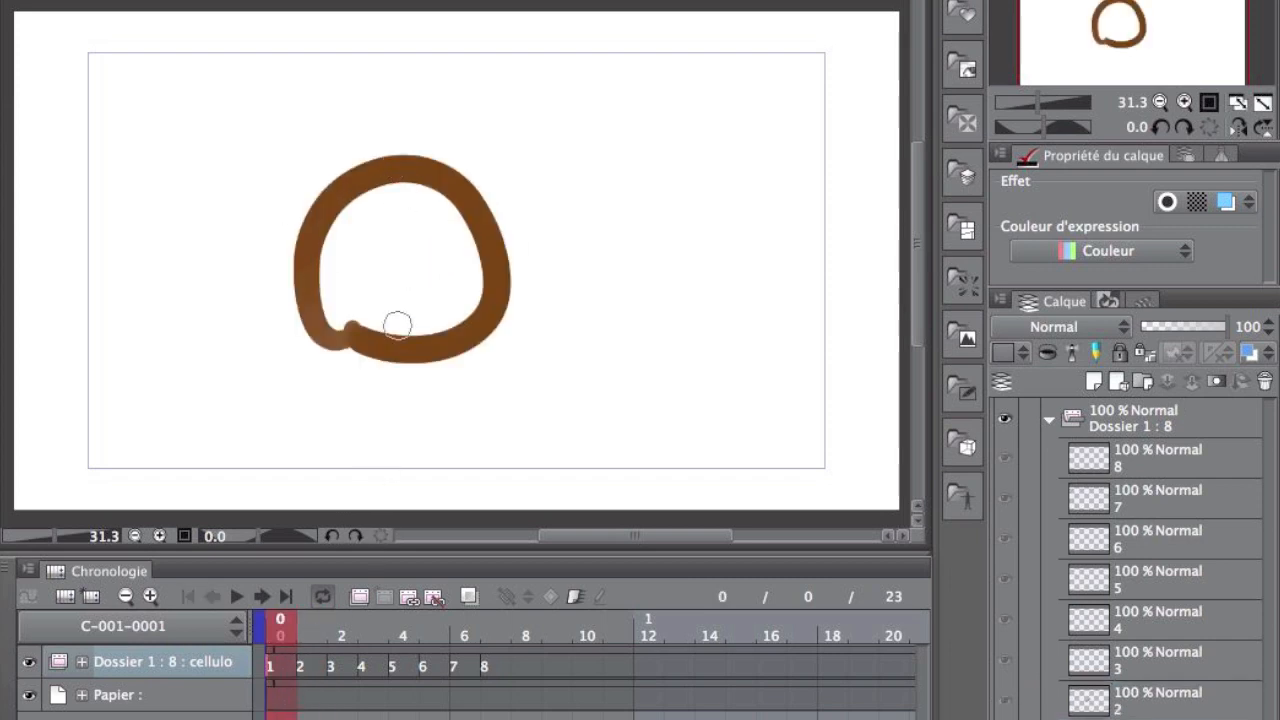
pyautogui.click(314, 680)
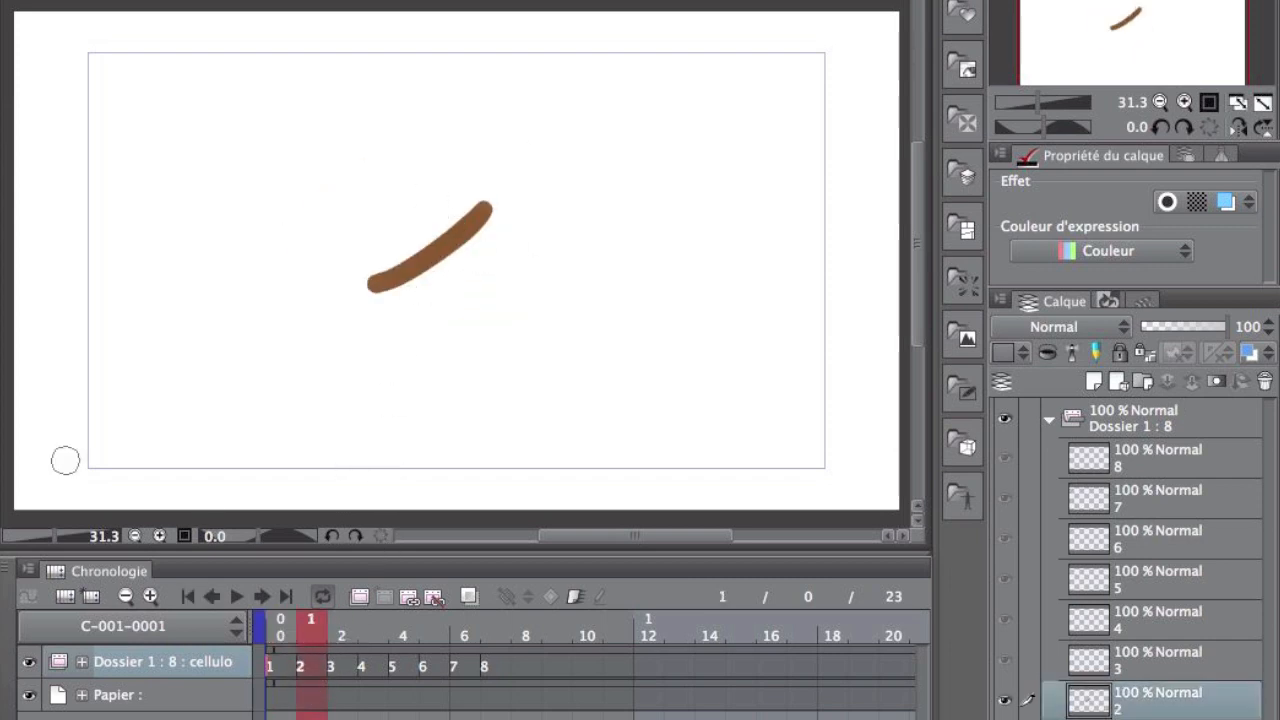
pyautogui.click(278, 638)
pyautogui.click(306, 662)
pyautogui.click(268, 648)
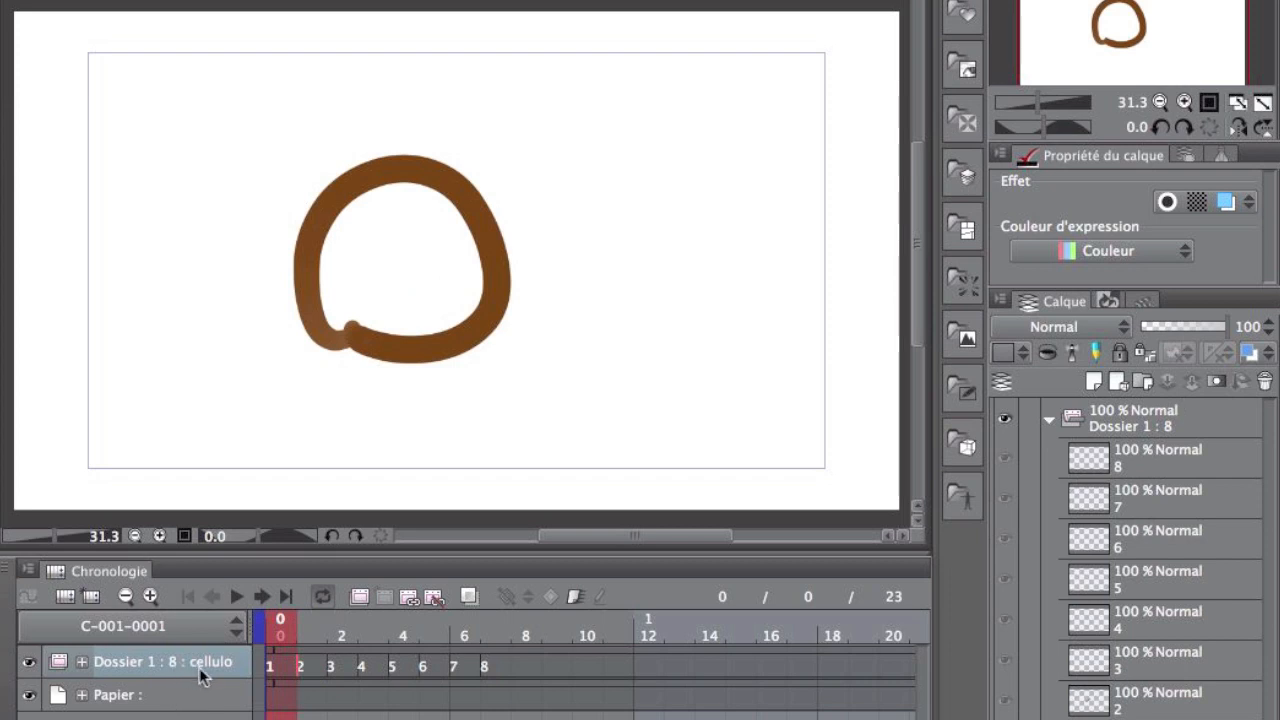
pyautogui.click(312, 634)
pyautogui.click(281, 627)
pyautogui.moveTo(303, 626); pyautogui.dragTo(277, 628)
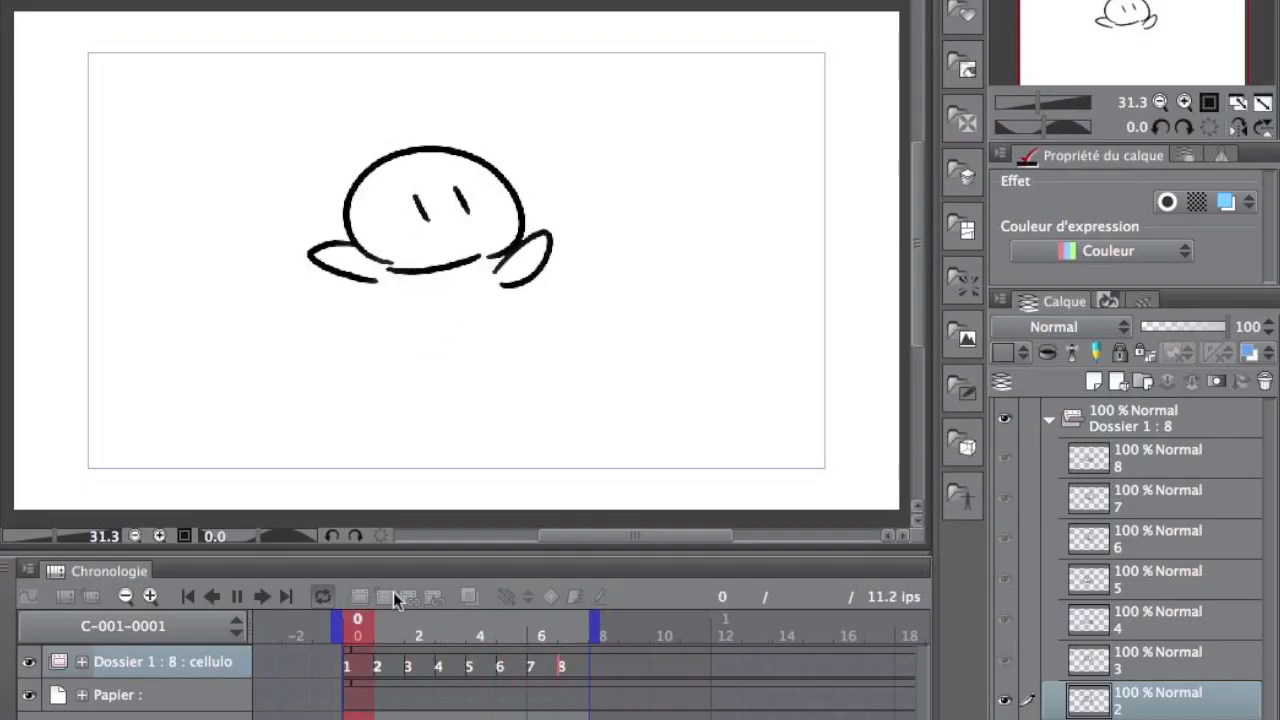
# - Review the character drawings from frame 0 to frame 4 with the onion skin on, and turn the onion skin off
pyautogui.click(366, 623)
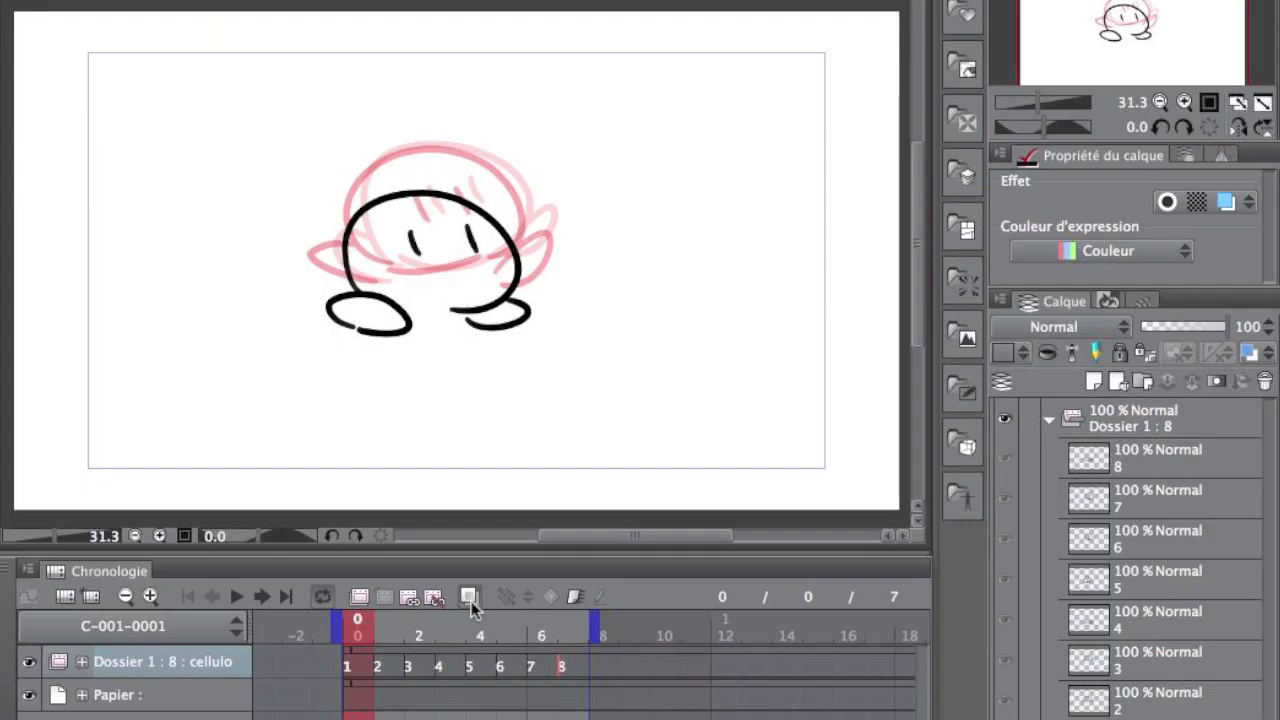
pyautogui.click(762, 291)
pyautogui.click(762, 291)
pyautogui.click(391, 645)
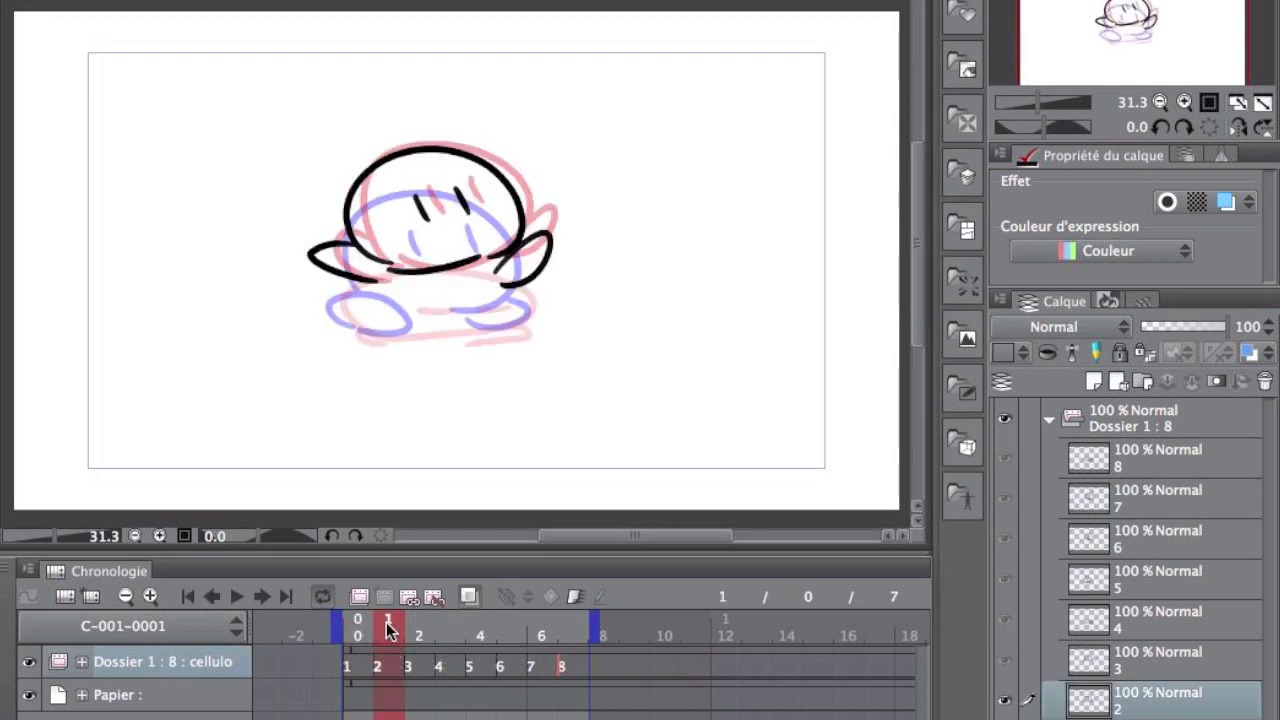
pyautogui.press('.')
pyautogui.press('.')
pyautogui.press('.')
pyautogui.click(471, 599)
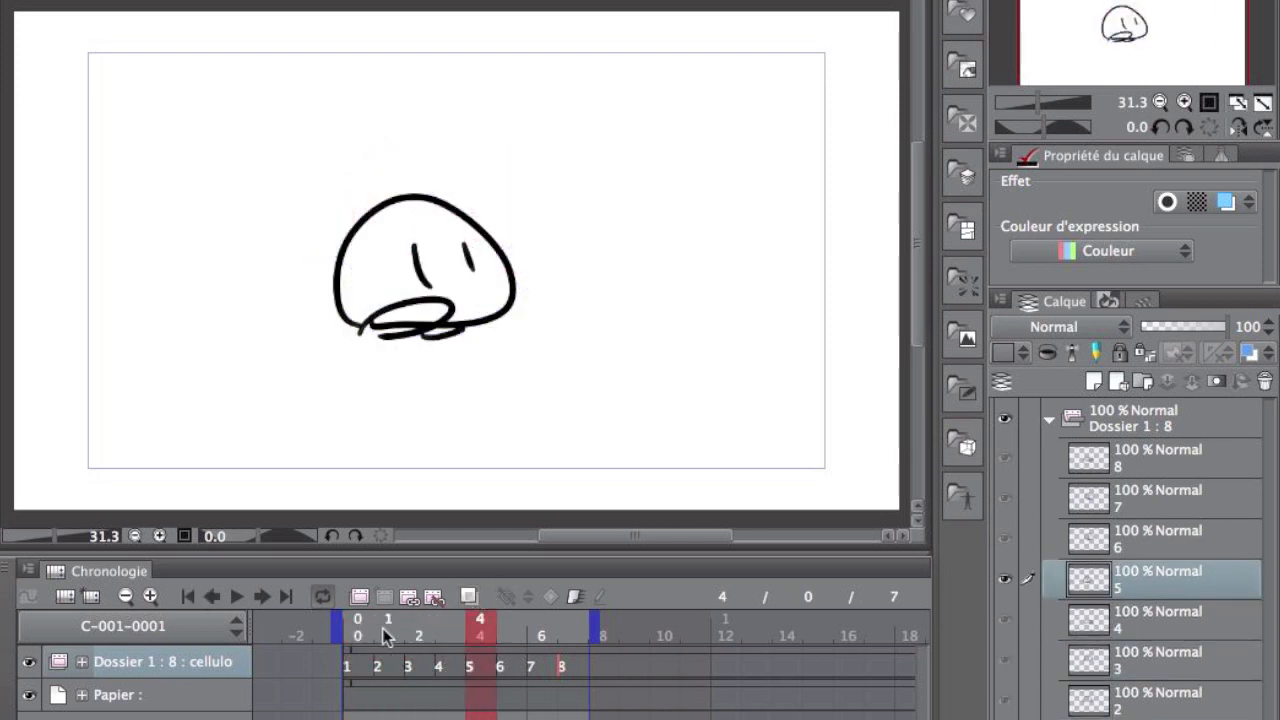
# - Return to frame 0 and step forward frame by frame to frame 5 without the onion skin
pyautogui.press('.')
pyautogui.click(363, 637)
pyautogui.press('.')
pyautogui.press('.')
pyautogui.press('.')
pyautogui.press('.')
pyautogui.press('.')
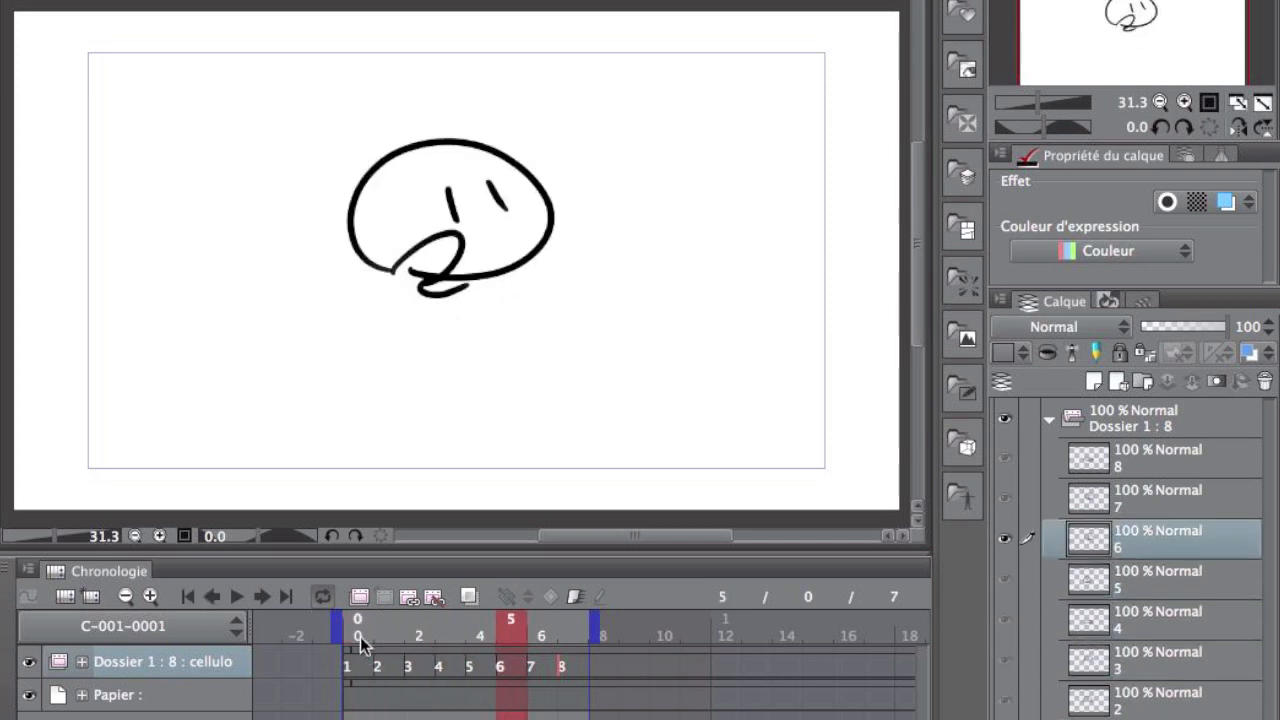
# - Review the individual cels in turn from the first one, and play the animation from frame 0
pyautogui.click(360, 636)
pyautogui.click(389, 672)
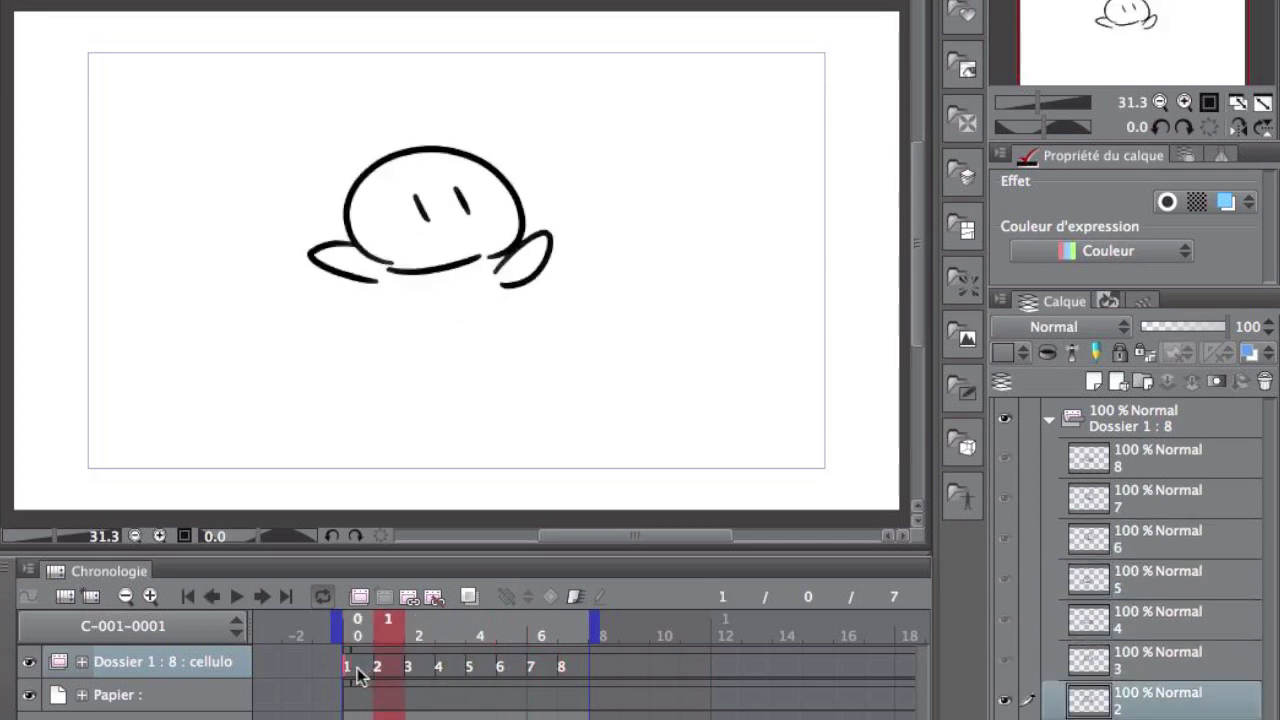
pyautogui.click(360, 675)
pyautogui.click(393, 678)
pyautogui.click(410, 675)
pyautogui.click(440, 675)
pyautogui.press('.')
pyautogui.press('.')
pyautogui.press('.')
pyautogui.press('.')
pyautogui.click(362, 626)
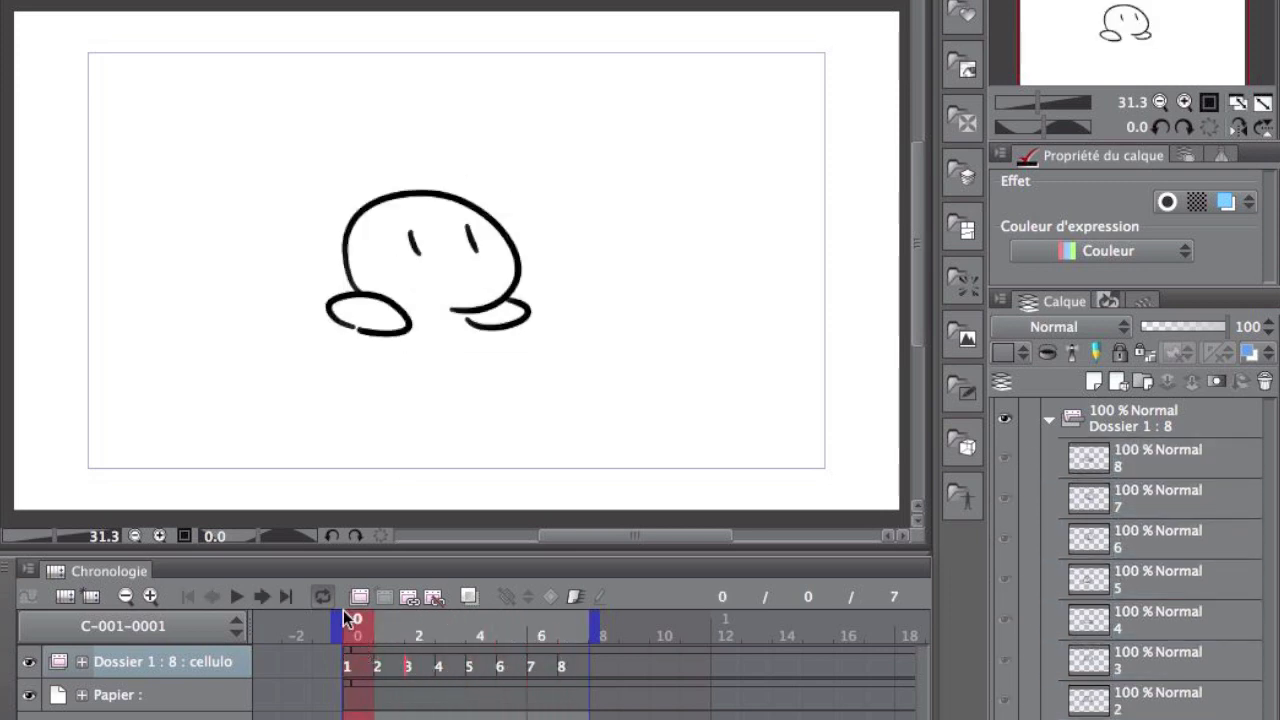
pyautogui.click(240, 600)
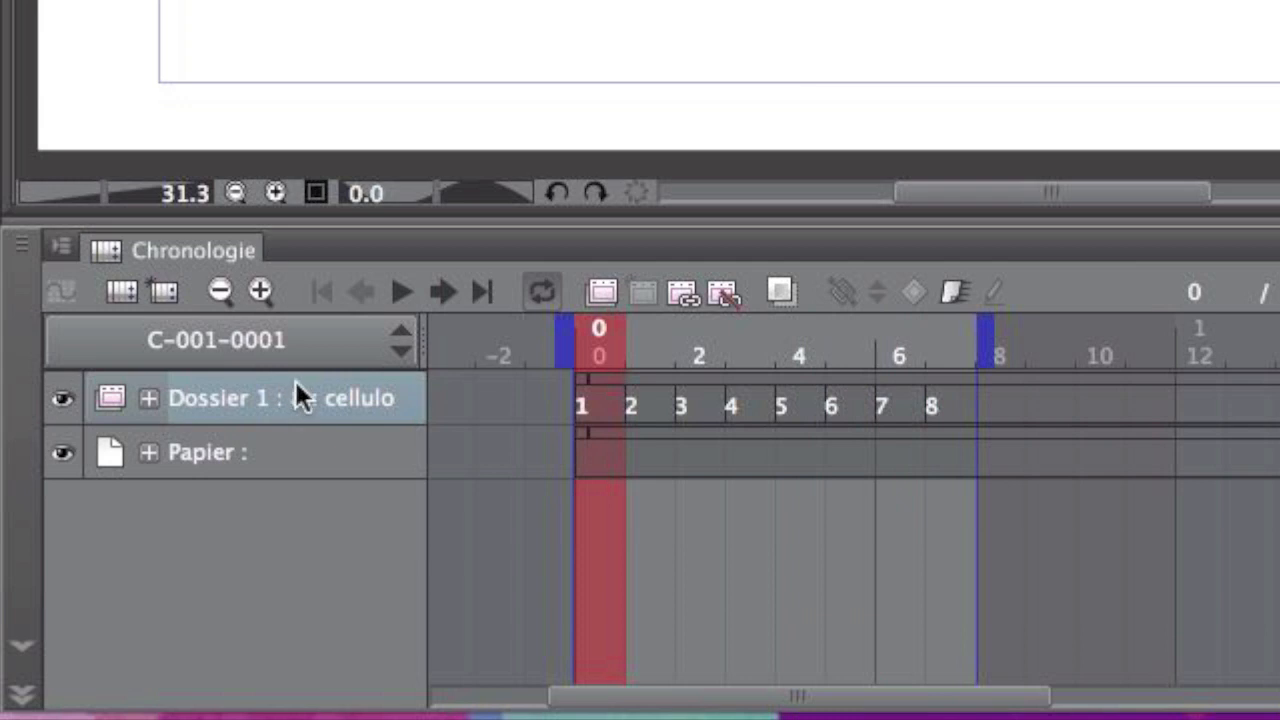
# - Rename the animation folder holding the eight cels as KIRBY and select its track
pyautogui.doubleClick(225, 397)
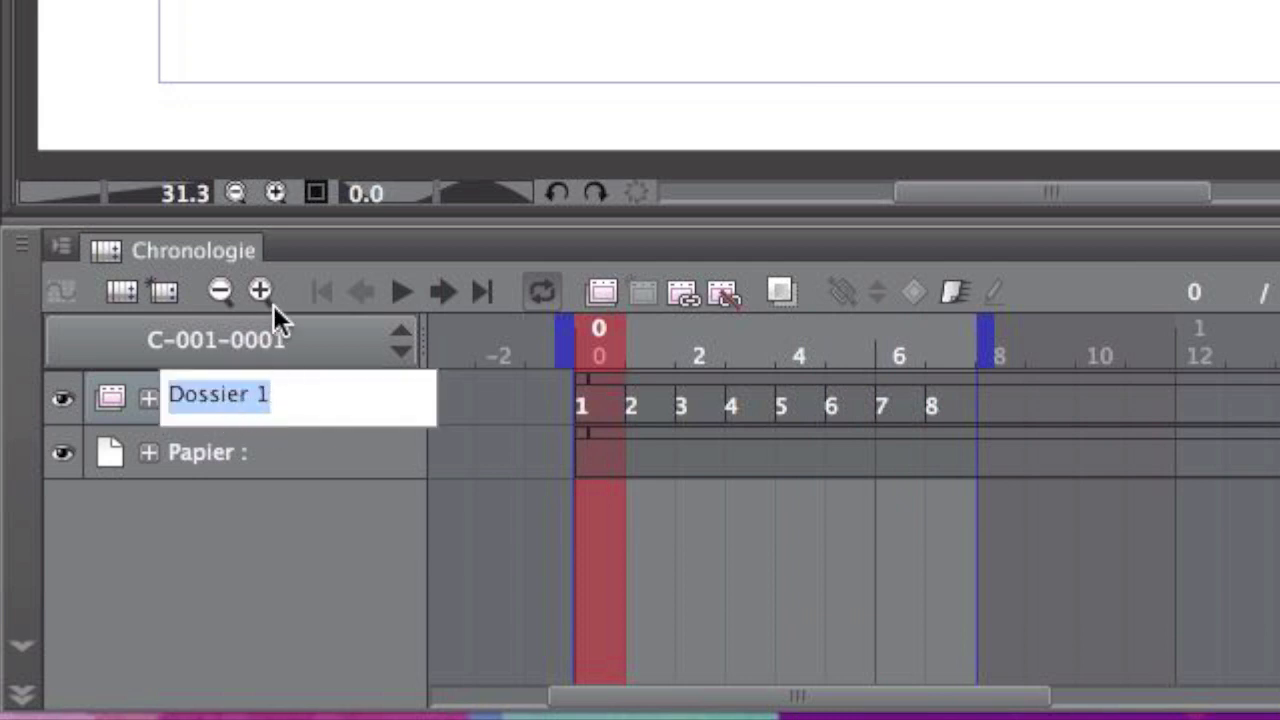
pyautogui.write('KIRBY')
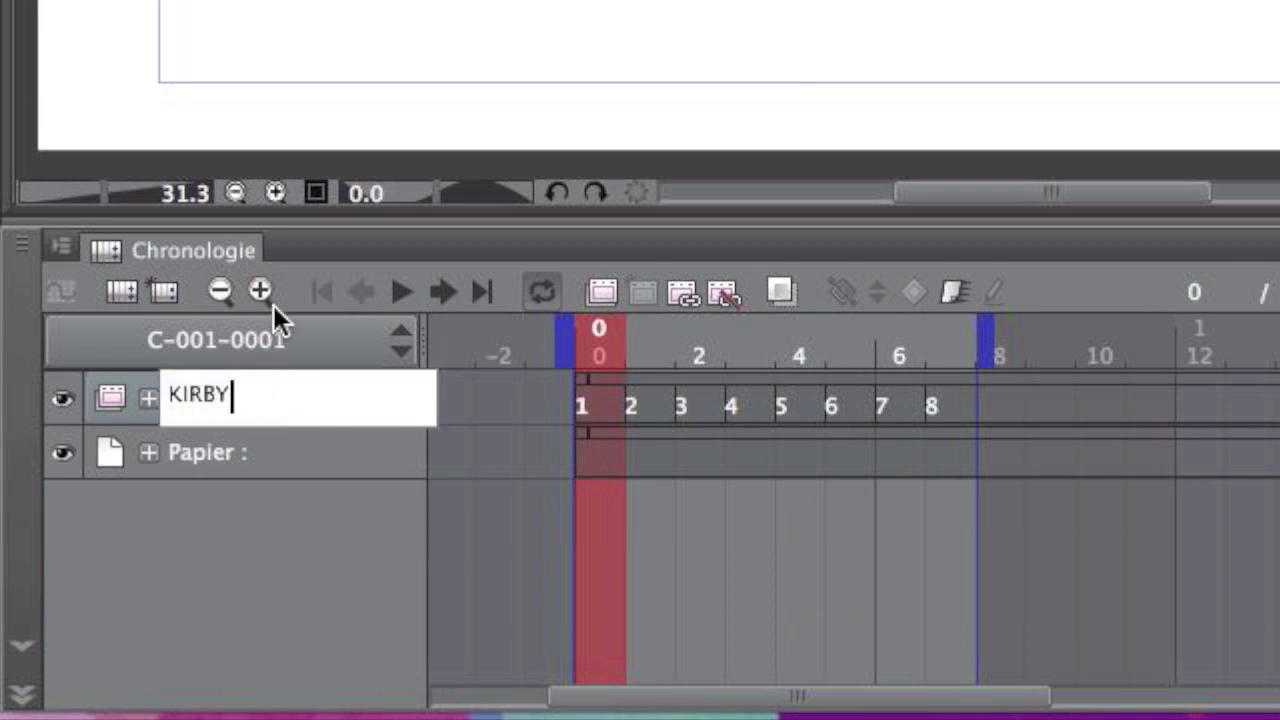
pyautogui.press('Return')
pyautogui.moveTo(601, 327); pyautogui.dragTo(889, 348)
pyautogui.moveTo(535, 631); pyautogui.dragTo(290, 620)
pyautogui.click(170, 668)
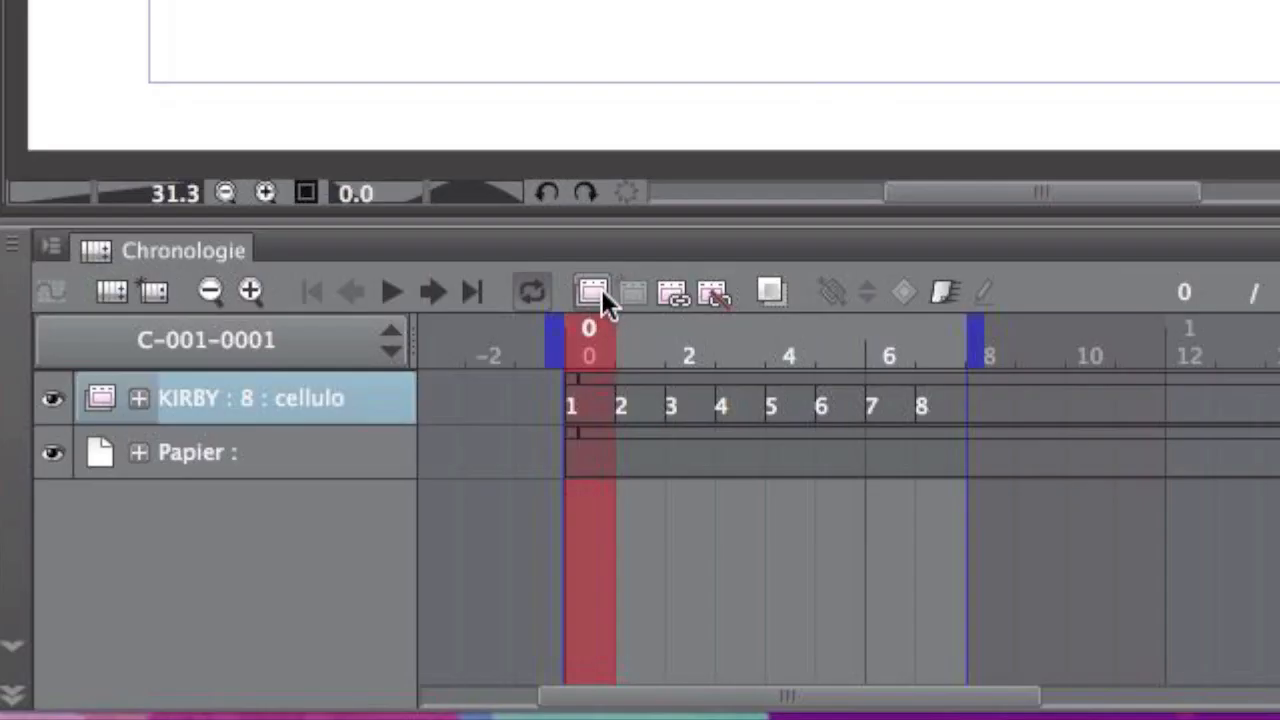
# - Add three new animation folders above the KIRBY track and delete the two topmost ones
pyautogui.click(594, 290)
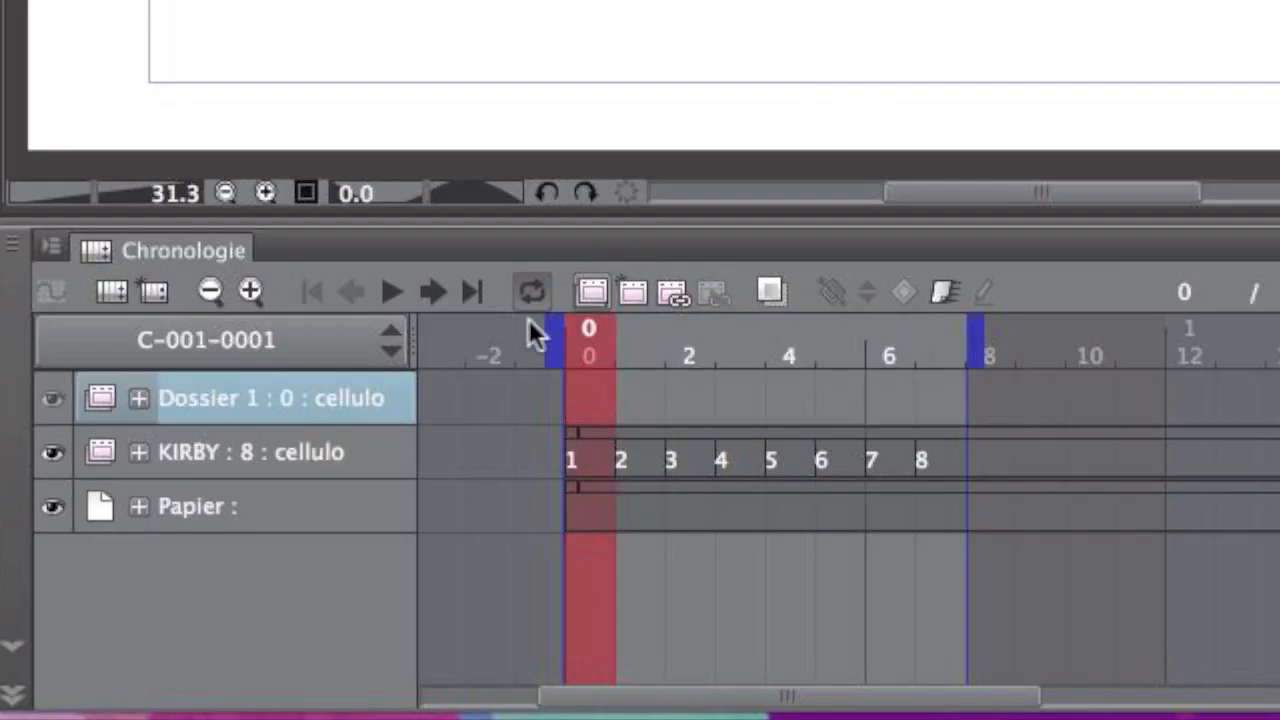
pyautogui.click(594, 290)
pyautogui.click(591, 290)
pyautogui.press('Delete')
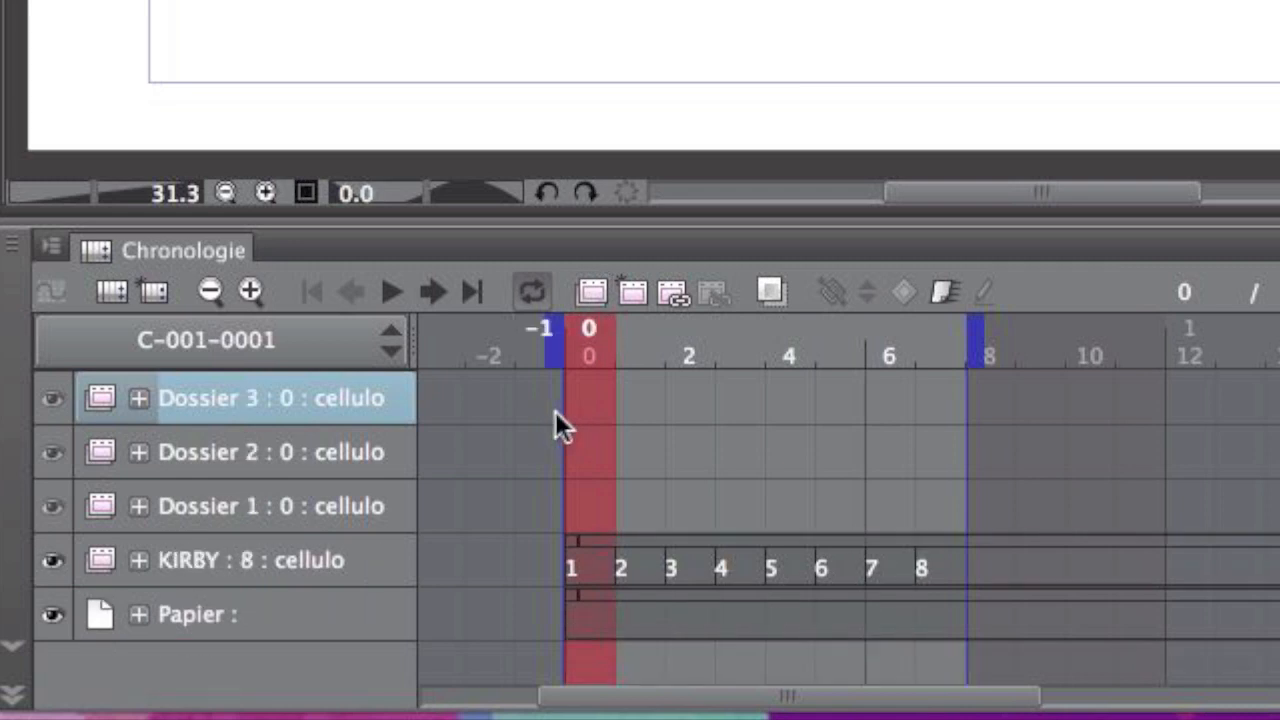
pyautogui.press('Delete')
pyautogui.press('Delete')
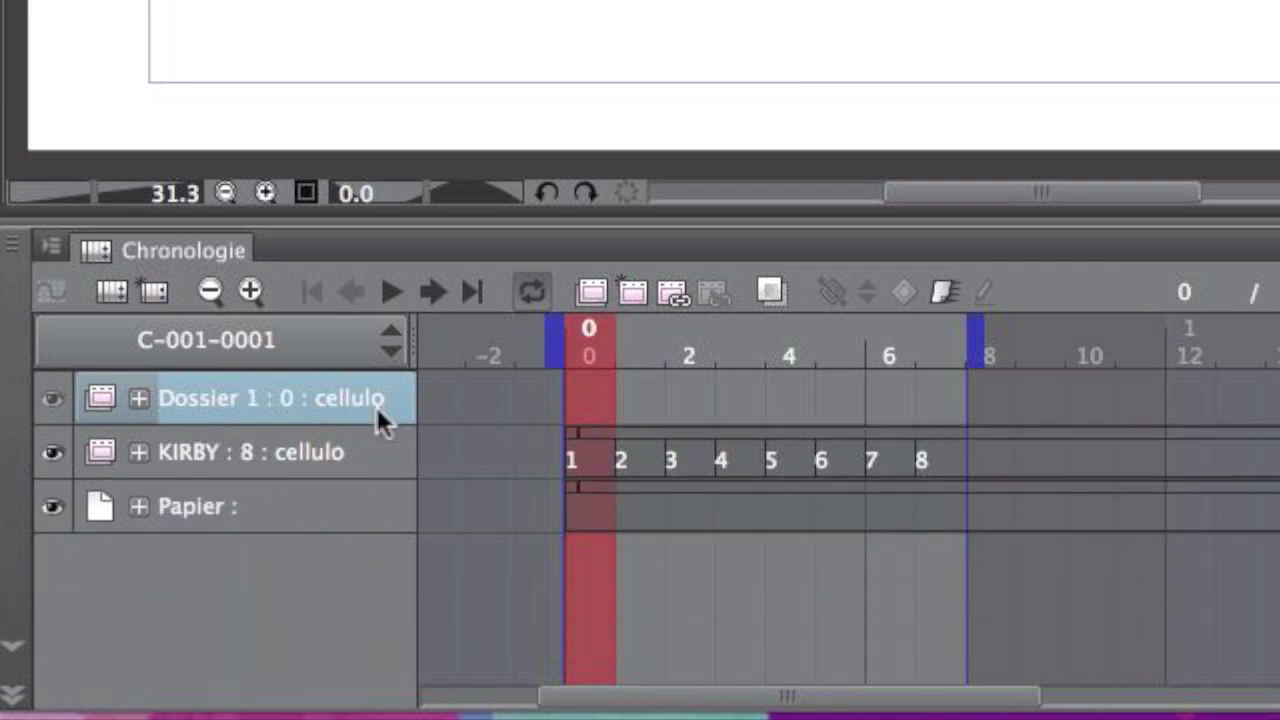
# - Rename the new animation folder above the KIRBY track as WOOMA
pyautogui.doubleClick(240, 394)
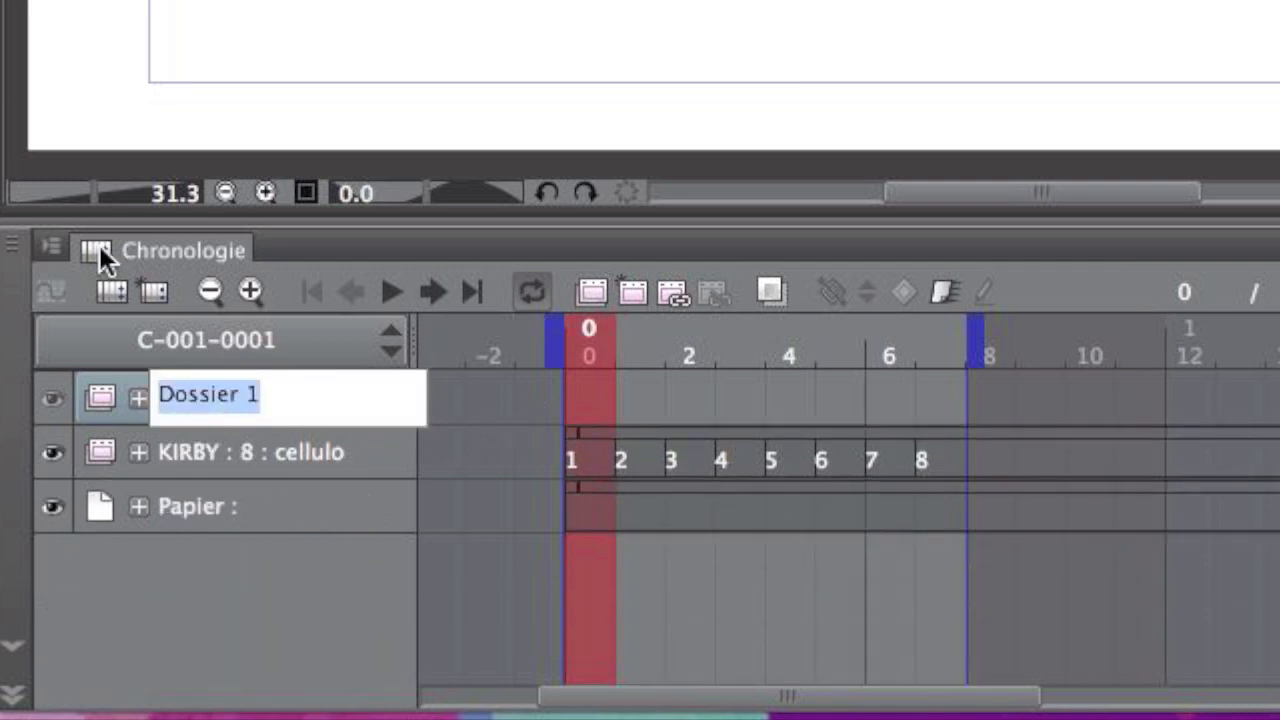
pyautogui.write('WOOMA')
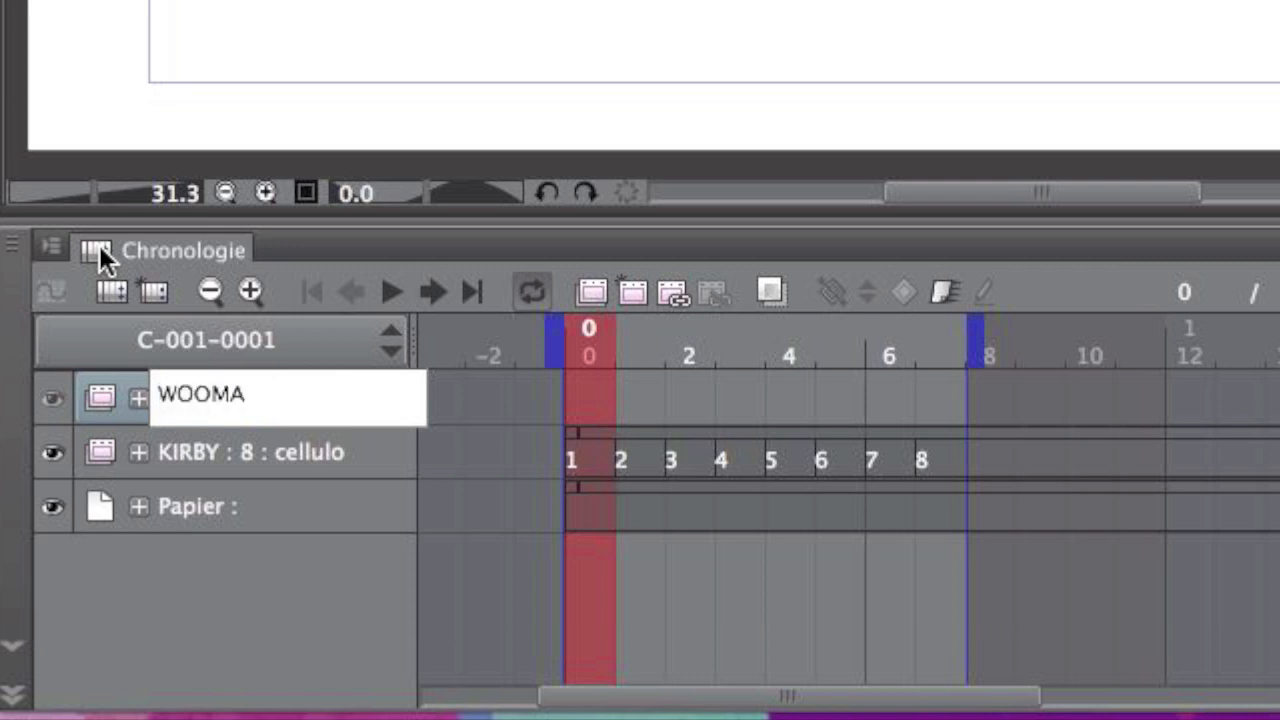
pyautogui.press('Return')
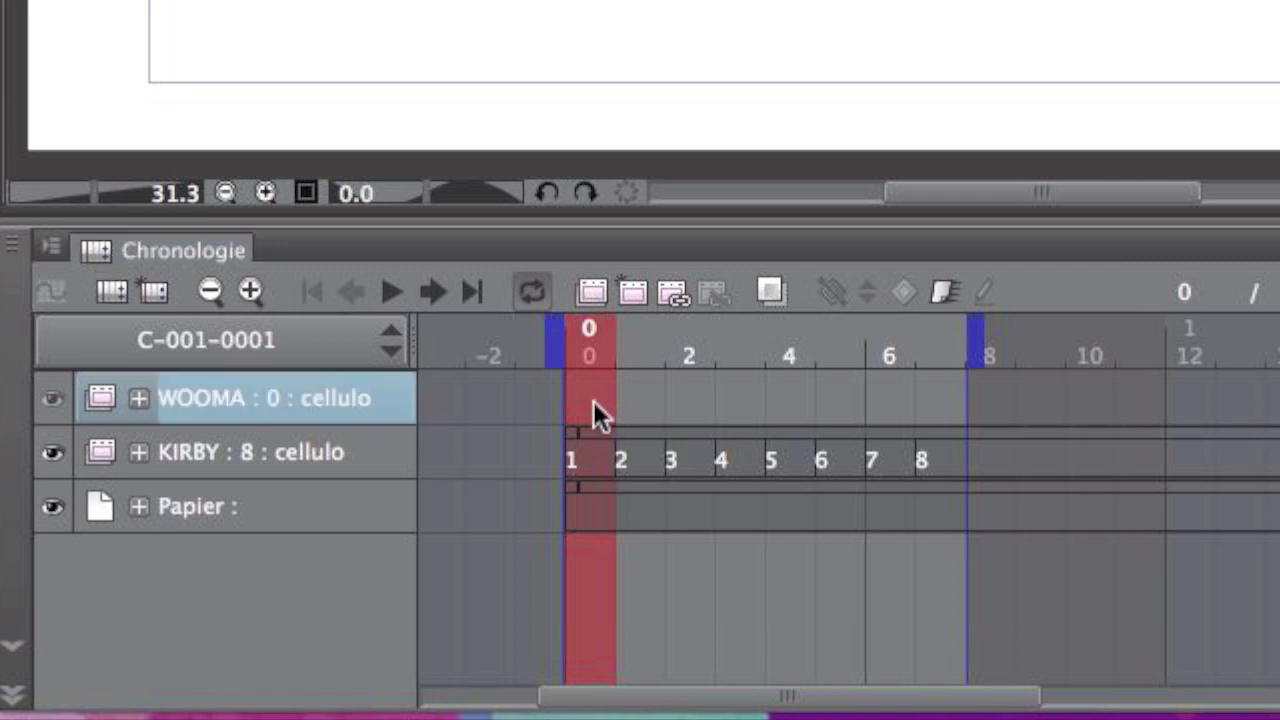
# - Add eight animation cels to the WOOMA track on frames 0 to 7 and select the first one
pyautogui.press('n')
pyautogui.press('n')
pyautogui.press('n')
pyautogui.press('n')
pyautogui.press('n')
pyautogui.press('n')
pyautogui.press('n')
pyautogui.press('n')
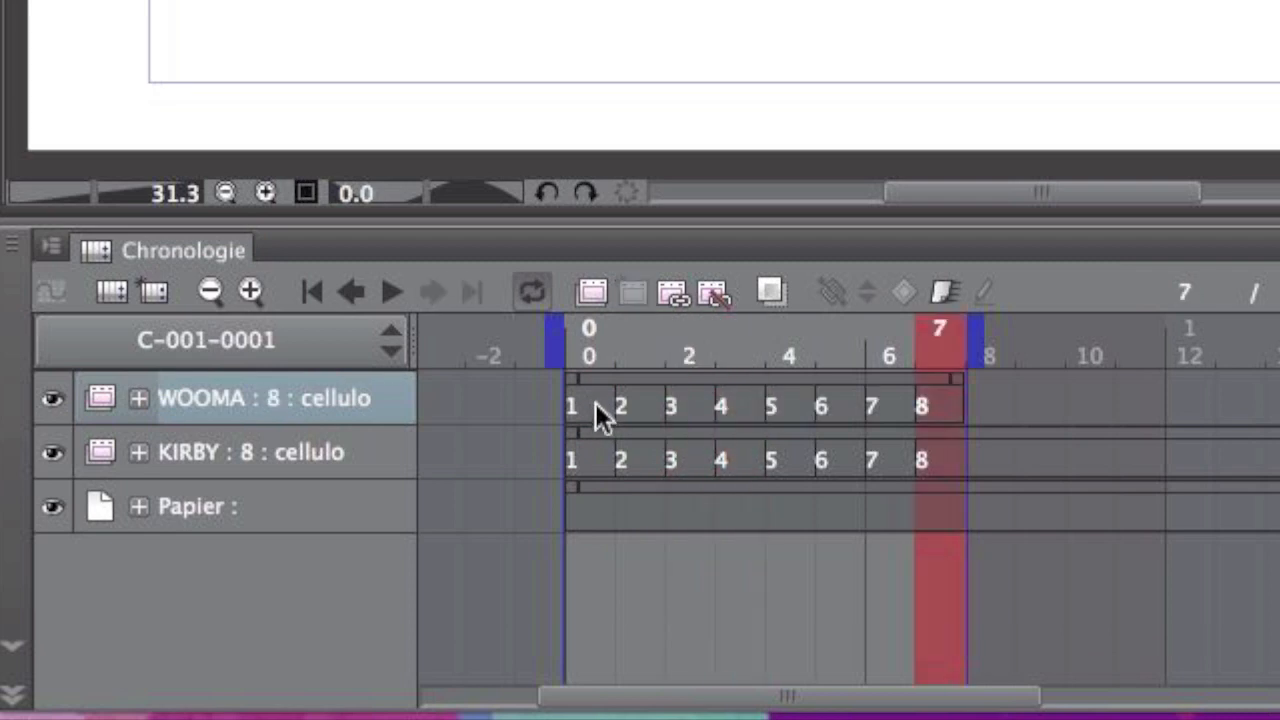
pyautogui.click(593, 407)
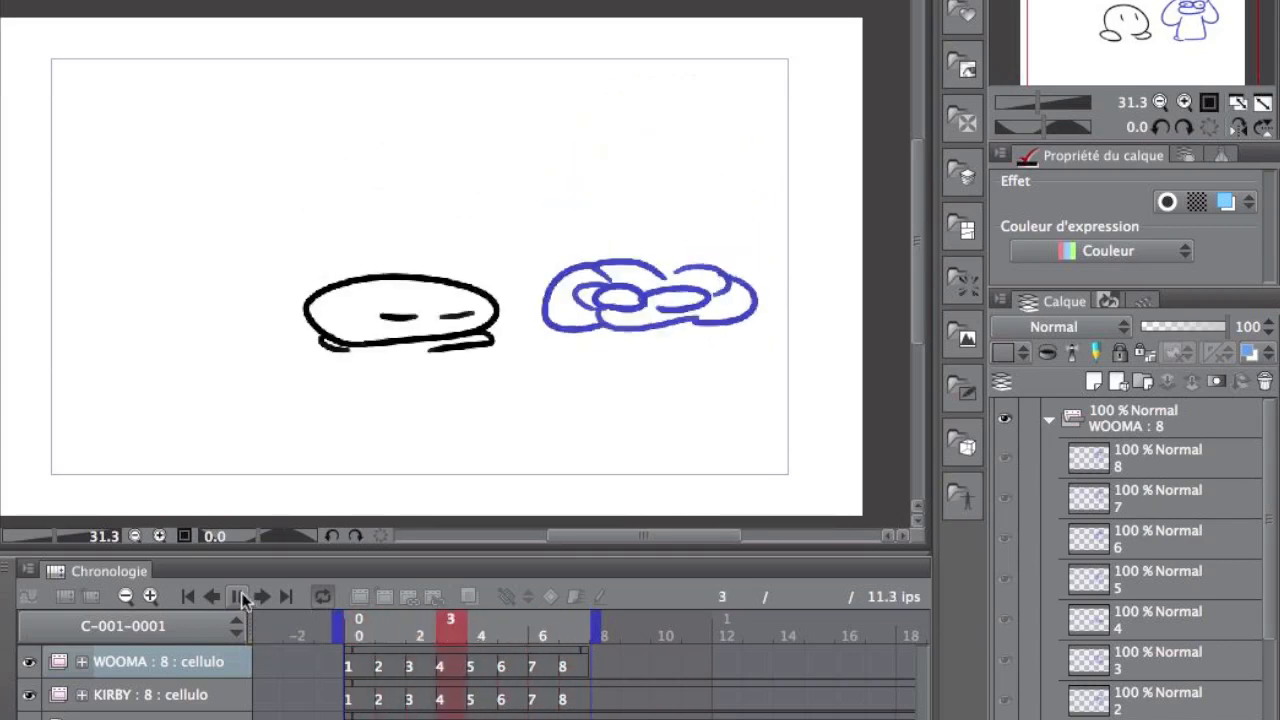
# - Stop the playback at frame 0 and select the KIRBY track followed by the WOOMA track
pyautogui.click(362, 629)
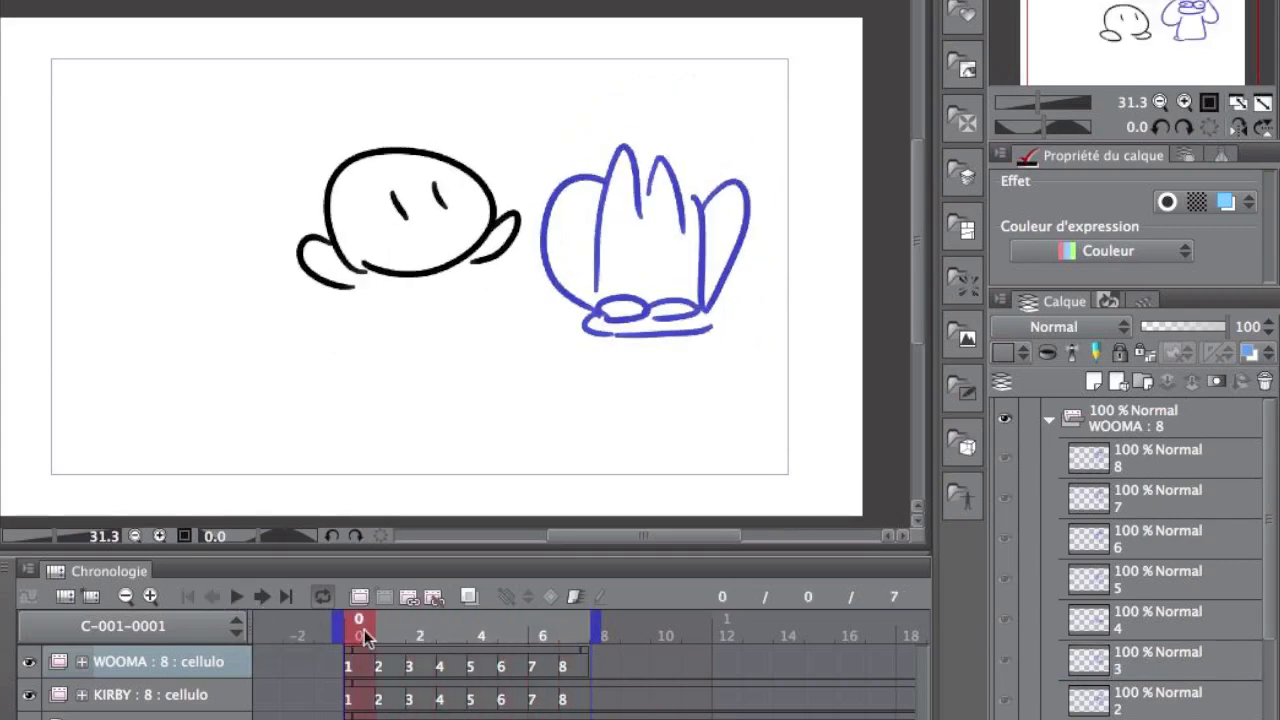
pyautogui.click(165, 692)
pyautogui.click(168, 668)
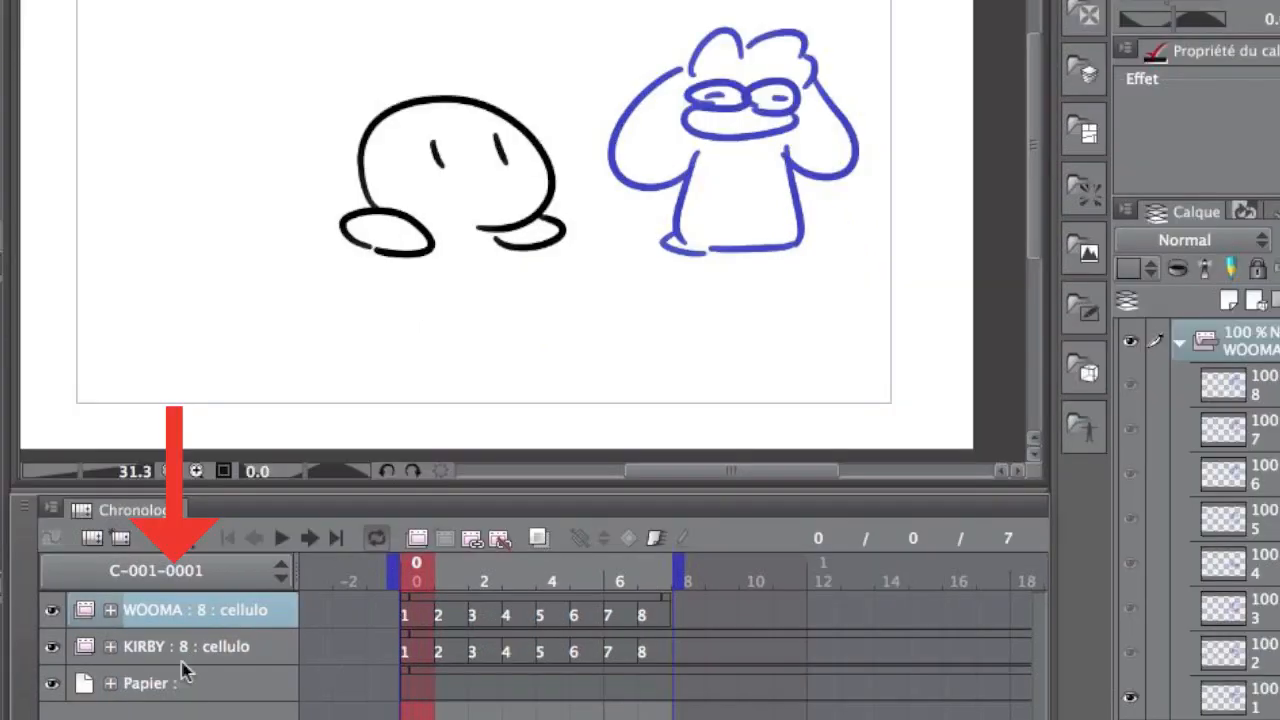
# - Hide and show the WOOMA track once, and do the same twice with the KIRBY track
pyautogui.click(52, 611)
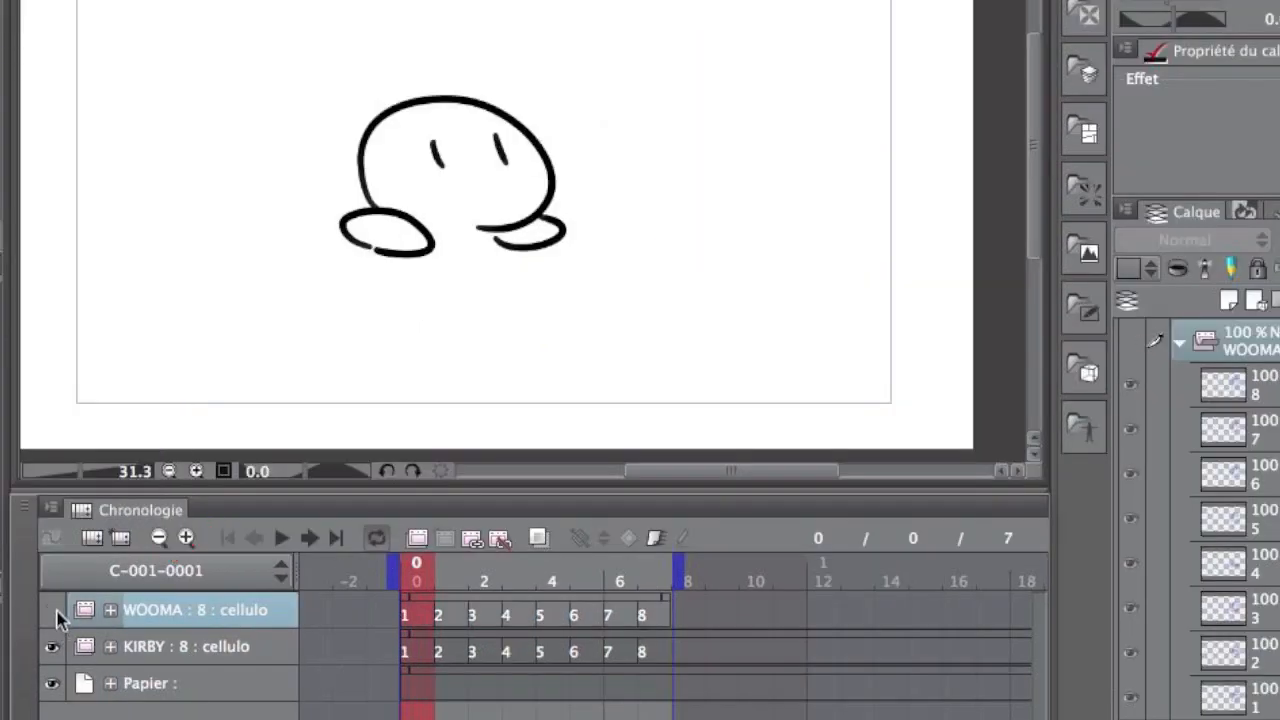
pyautogui.click(52, 611)
pyautogui.click(52, 647)
pyautogui.click(52, 647)
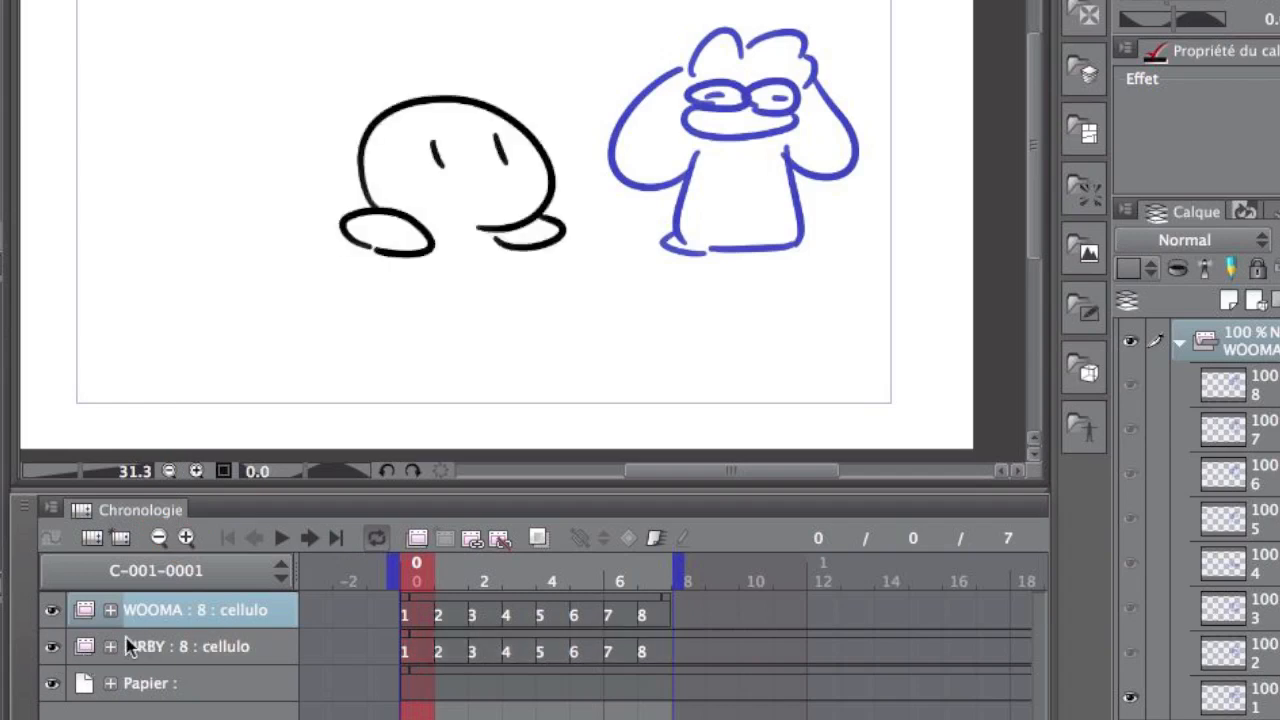
pyautogui.click(52, 647)
pyautogui.click(52, 647)
# - Return to frame 0 from the later cels and select the cels on the KIRBY track
pyautogui.click(446, 614)
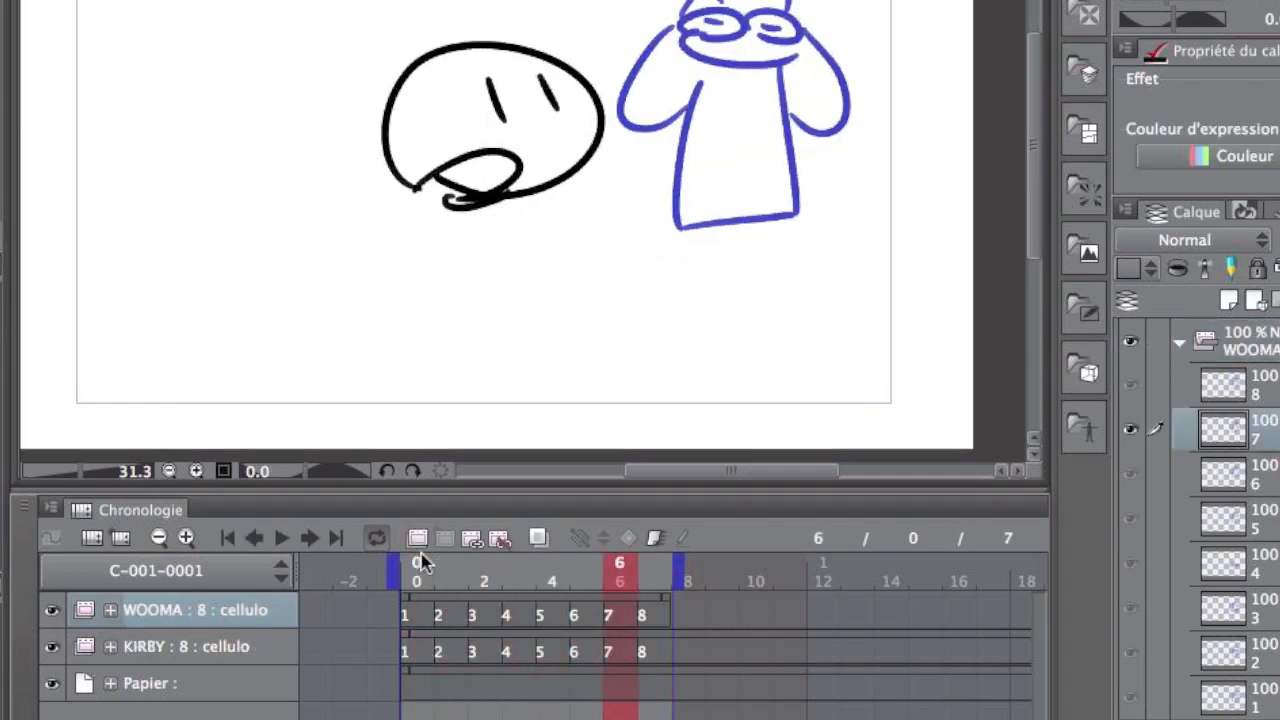
pyautogui.click(420, 563)
pyautogui.moveTo(443, 663); pyautogui.dragTo(660, 660)
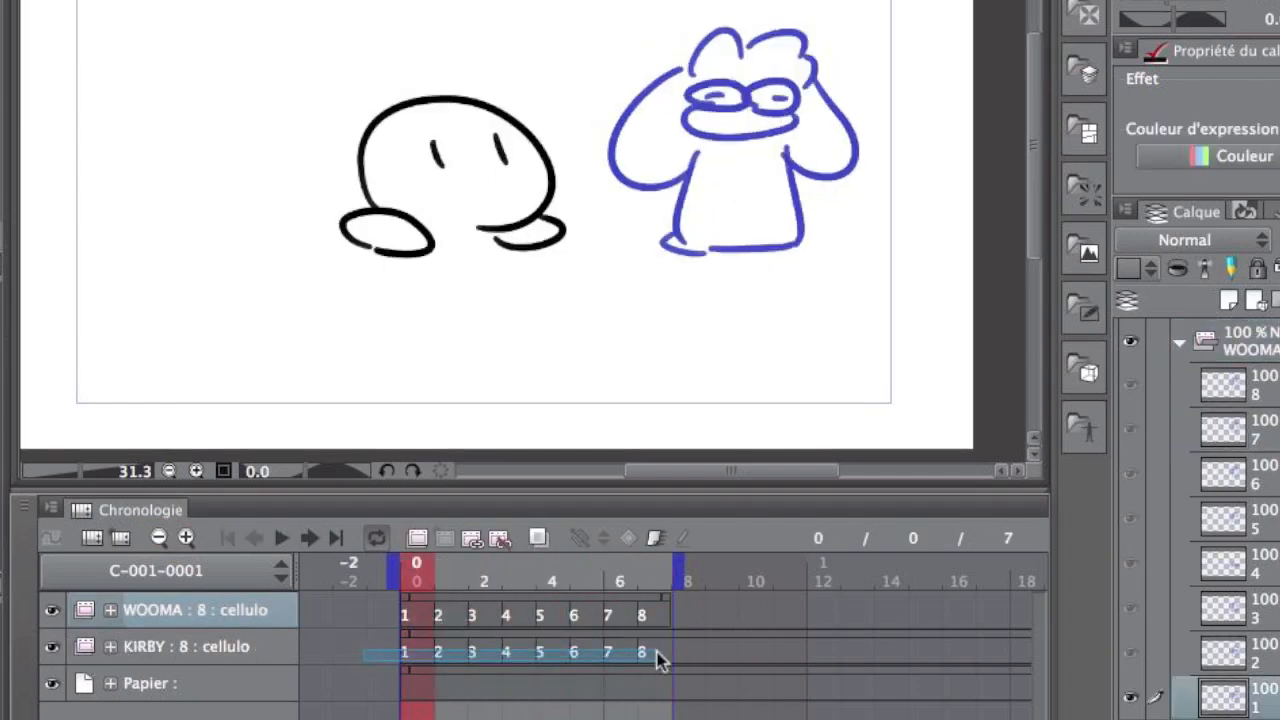
pyautogui.click(402, 656)
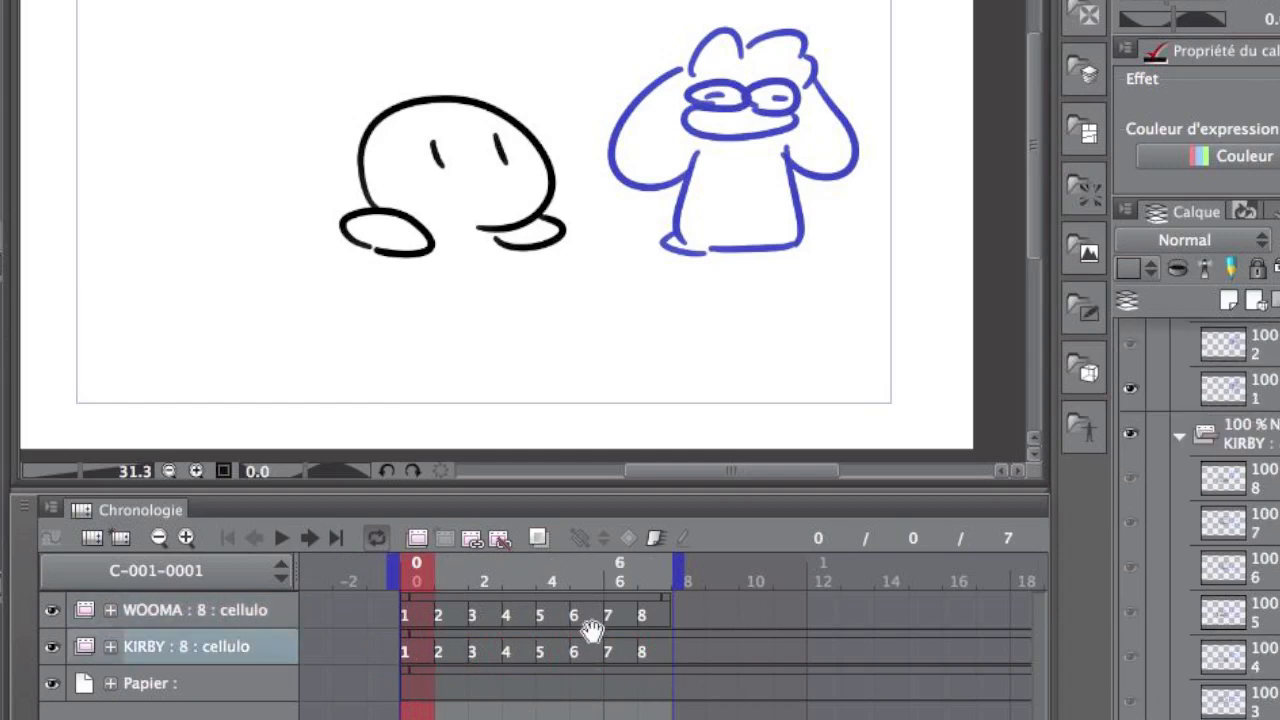
# - Select all eight WOOMA cels, shift them three frames earlier, and undo the shift
pyautogui.moveTo(402, 614); pyautogui.dragTo(654, 616)
pyautogui.moveTo(424, 613); pyautogui.dragTo(428, 616)
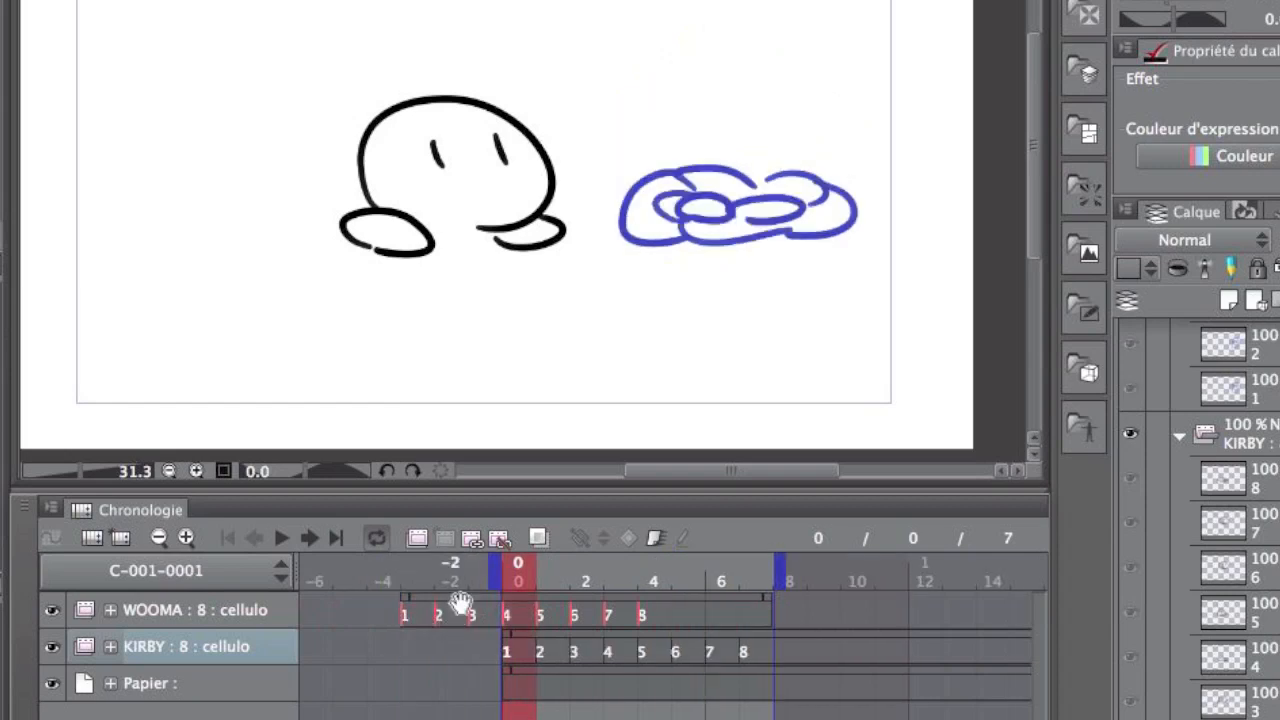
pyautogui.moveTo(519, 582)
pyautogui.mouseDown()
pyautogui.moveTo(727, 584)
pyautogui.moveTo(563, 574)
pyautogui.moveTo(519, 597)
pyautogui.mouseUp()
pyautogui.press('super+z')
pyautogui.moveTo(483, 673); pyautogui.dragTo(432, 690)
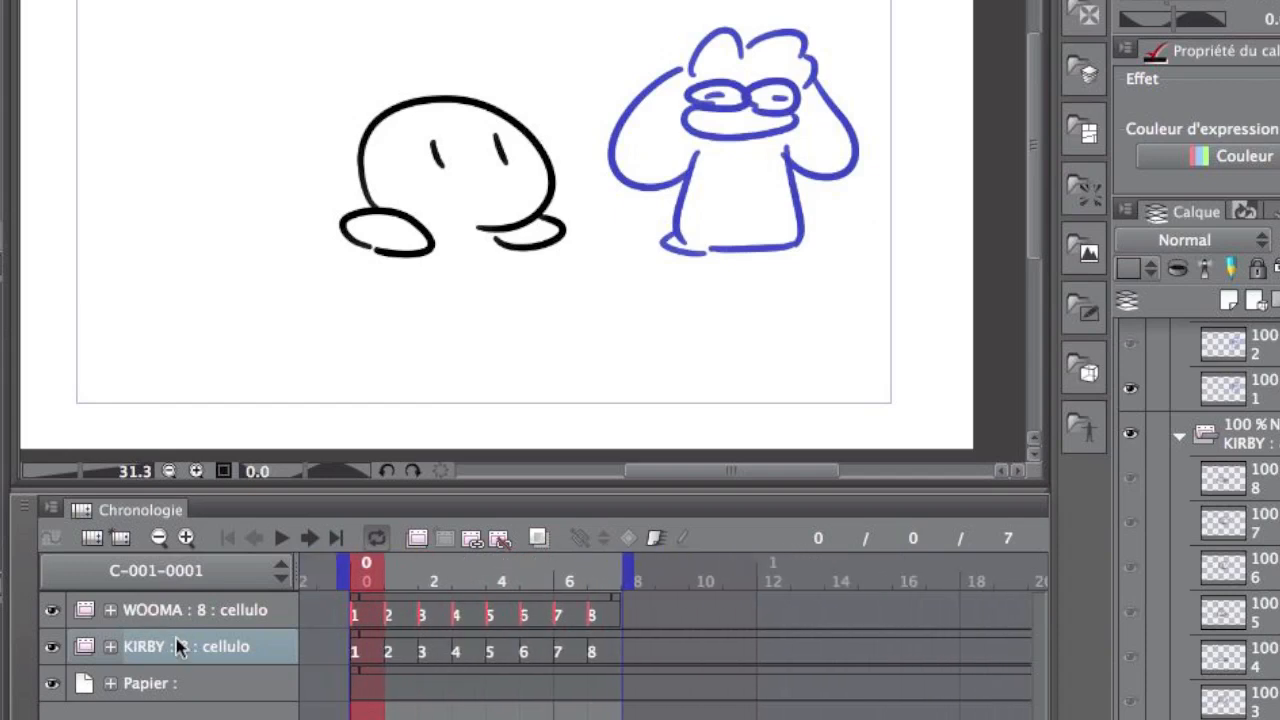
# - Switch back and forth between the KIRBY and WOOMA tracks, finishing with the KIRBY cels selected
pyautogui.click(176, 646)
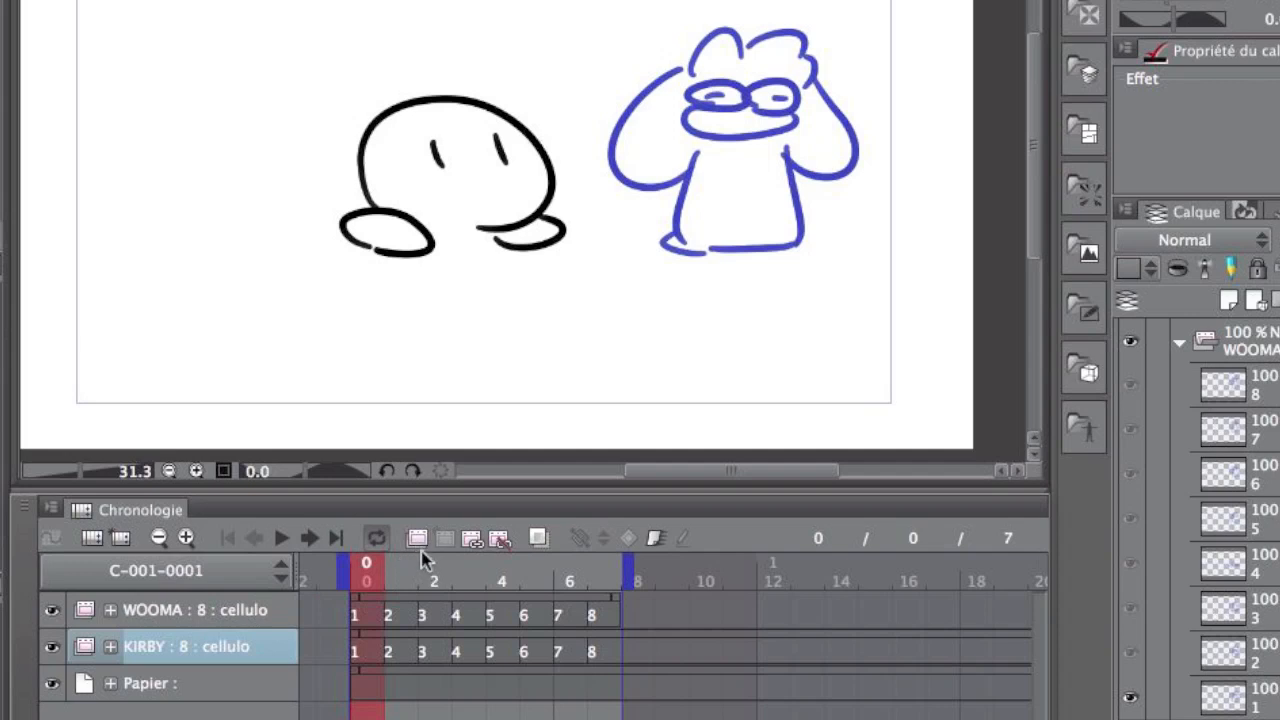
pyautogui.click(272, 608)
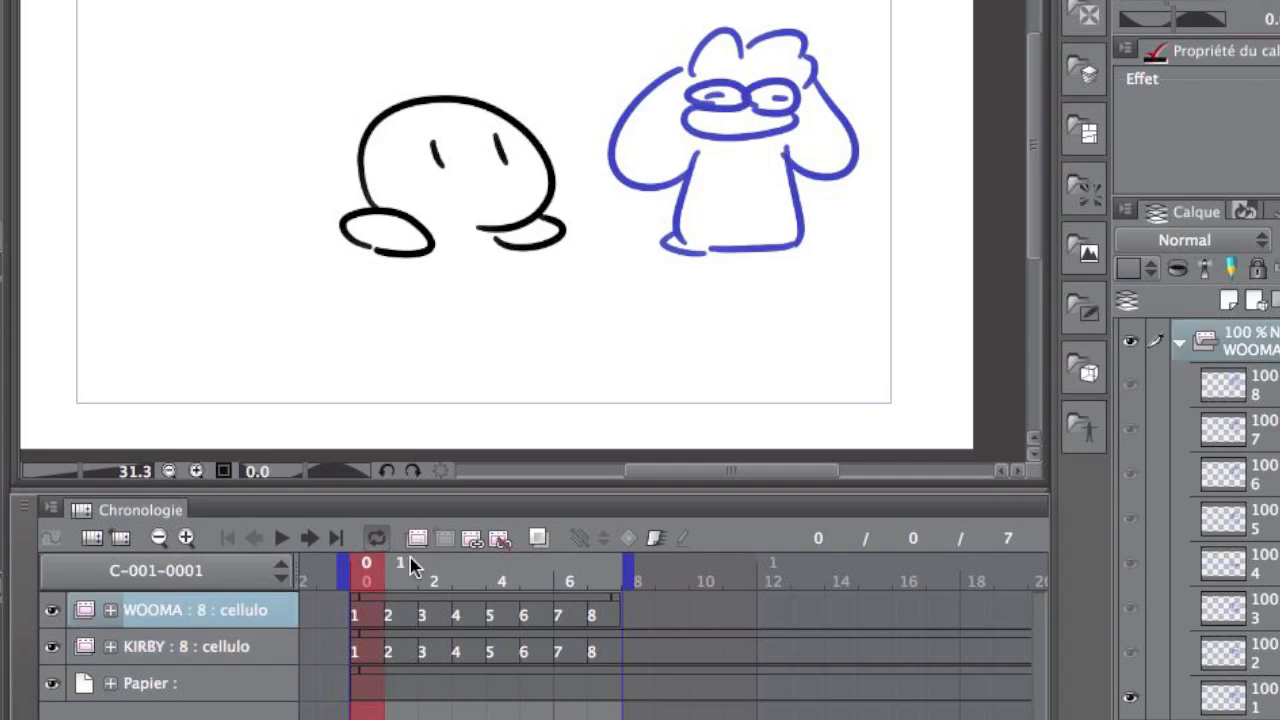
pyautogui.click(201, 652)
pyautogui.click(229, 612)
pyautogui.click(236, 648)
pyautogui.click(372, 624)
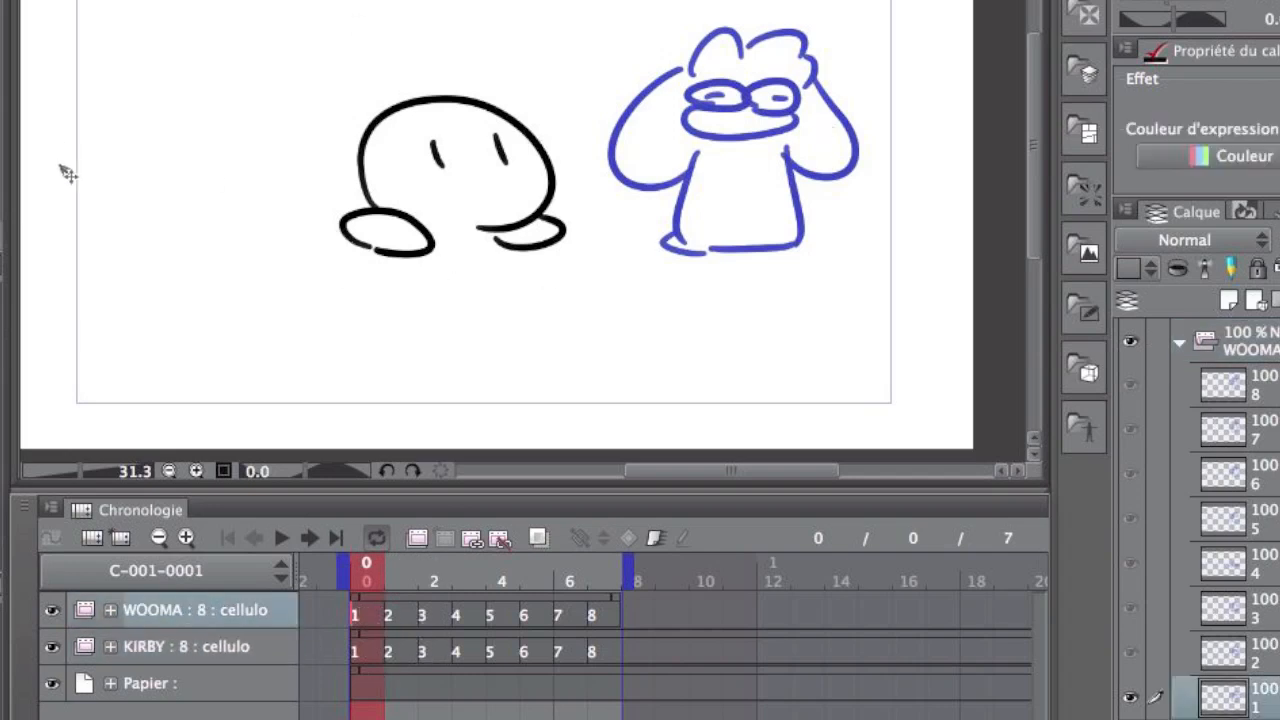
pyautogui.click(243, 647)
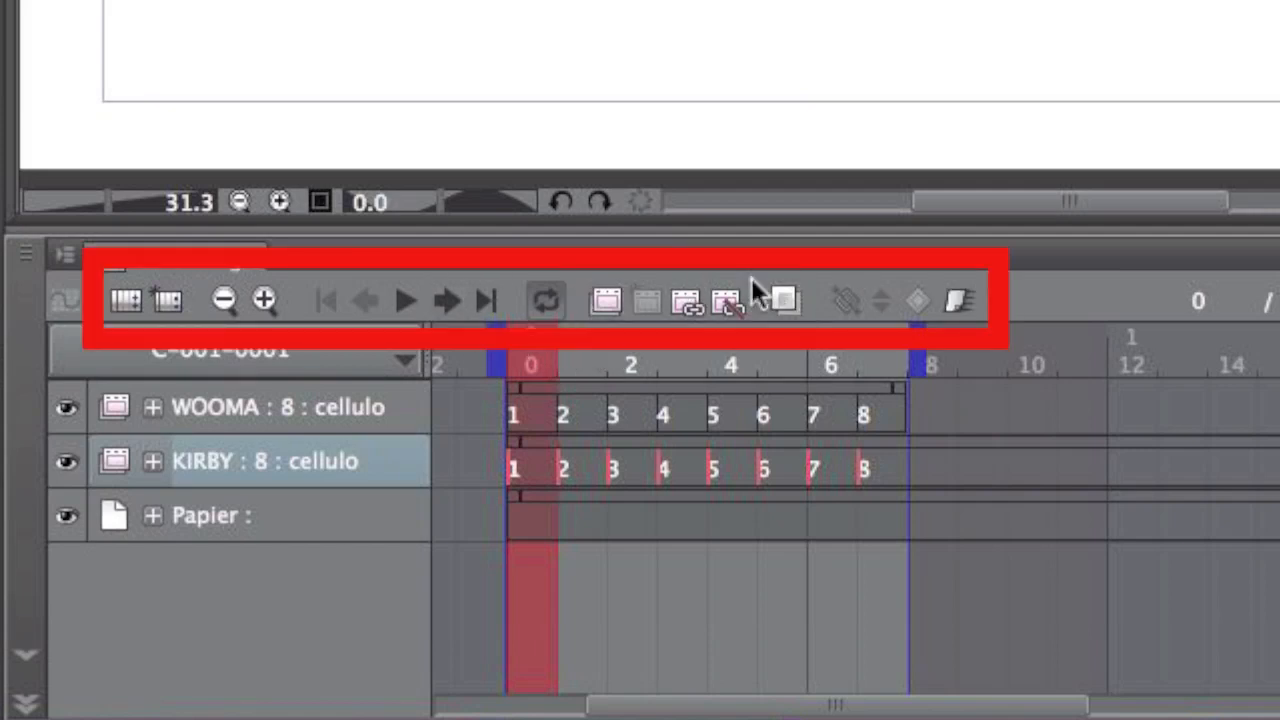
# - Select the first cel of the WOOMA track and advance six frames one at a time
pyautogui.click(527, 420)
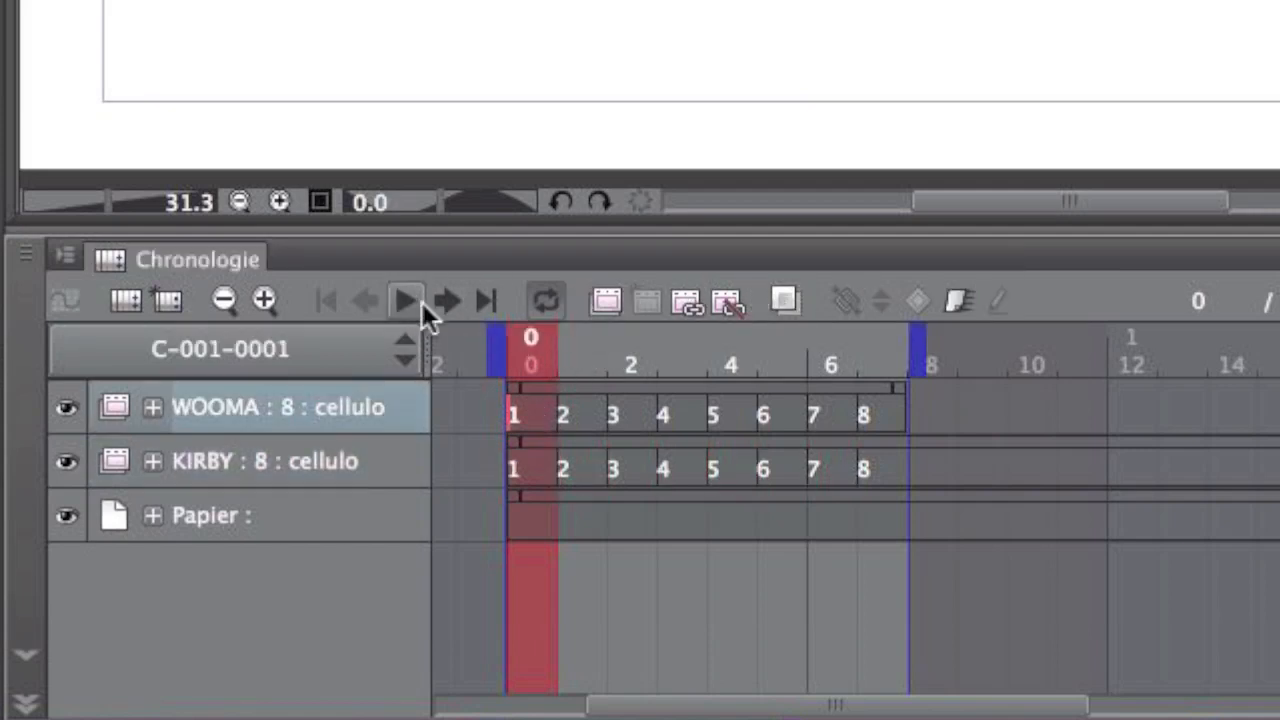
pyautogui.click(456, 295)
pyautogui.click(457, 301)
pyautogui.click(456, 304)
pyautogui.click(450, 305)
pyautogui.click(441, 306)
pyautogui.click(437, 306)
# - Step back six frames one at a time and jump to the last frame and back to the first
pyautogui.click(367, 300)
pyautogui.click(367, 300)
pyautogui.click(367, 300)
pyautogui.click(367, 301)
pyautogui.click(367, 302)
pyautogui.click(368, 305)
pyautogui.click(487, 300)
pyautogui.click(330, 302)
# - Return to the start of the timeline, play the animation, and toggle loop playback off and on
pyautogui.moveTo(893, 392); pyautogui.dragTo(857, 388)
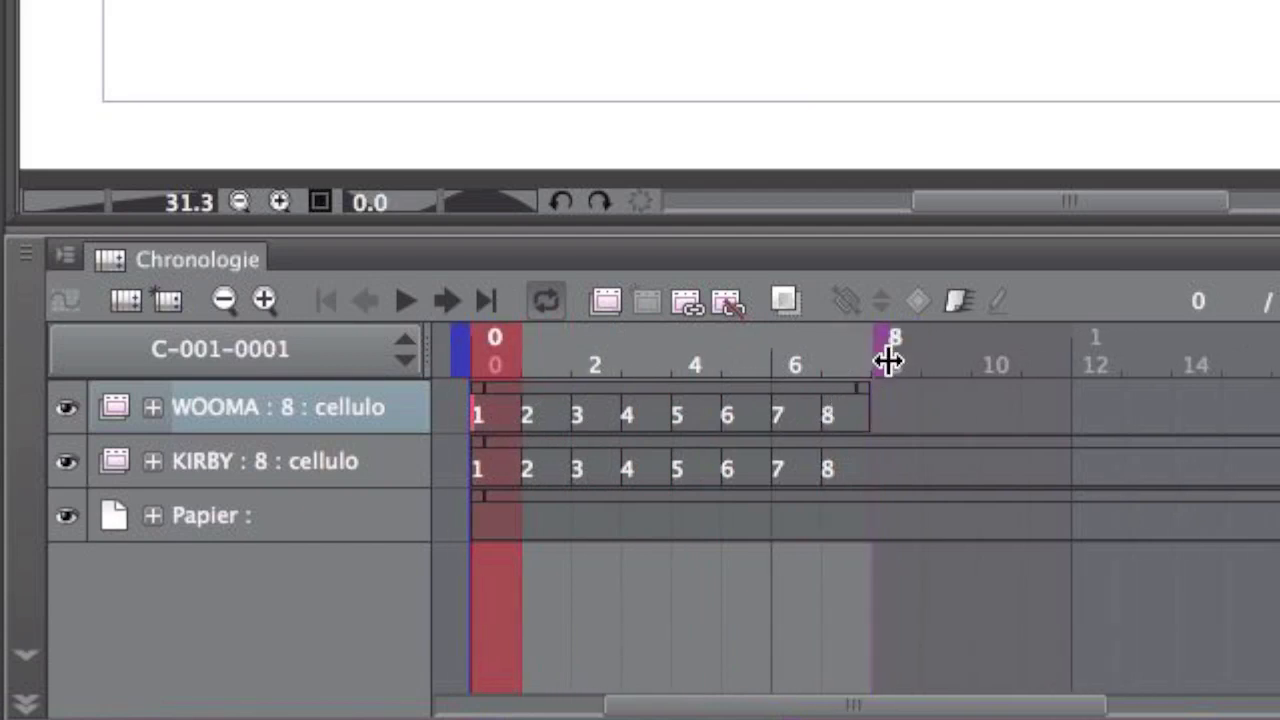
pyautogui.moveTo(492, 370); pyautogui.dragTo(545, 372)
pyautogui.moveTo(876, 351)
pyautogui.mouseDown()
pyautogui.moveTo(1262, 335)
pyautogui.moveTo(928, 352)
pyautogui.mouseUp()
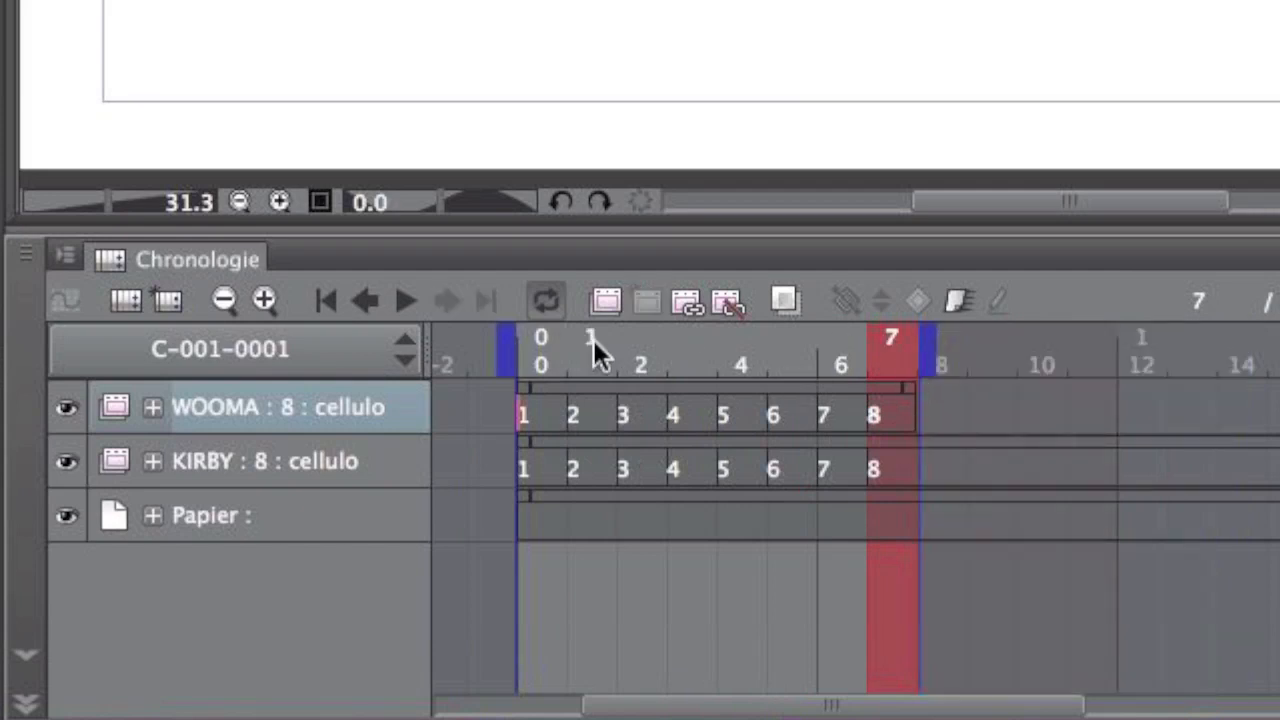
pyautogui.click(563, 376)
pyautogui.click(406, 300)
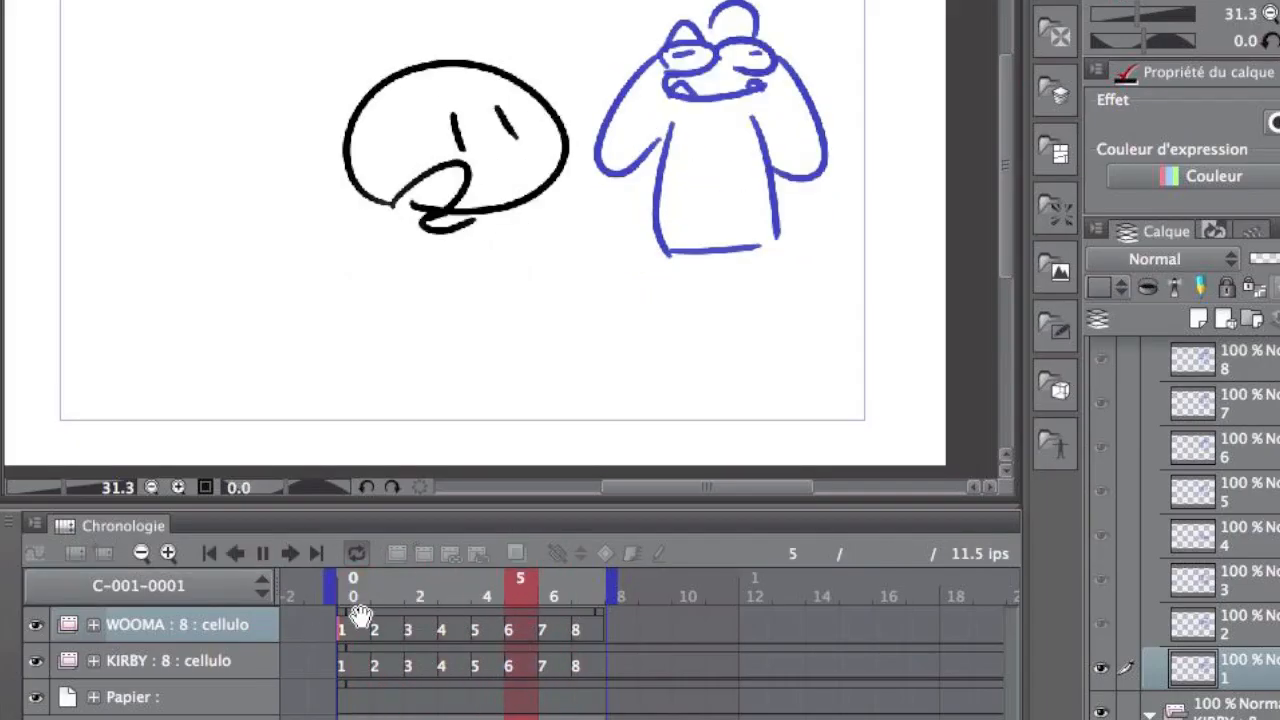
pyautogui.click(360, 555)
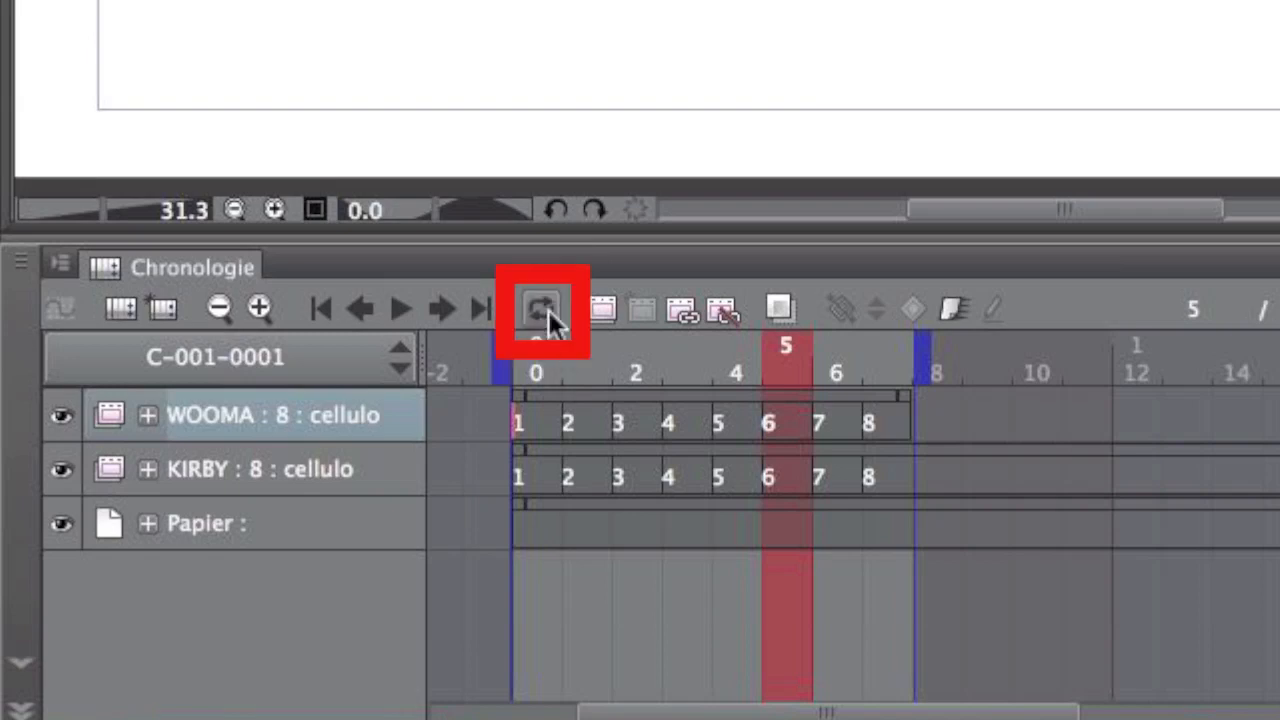
pyautogui.click(548, 310)
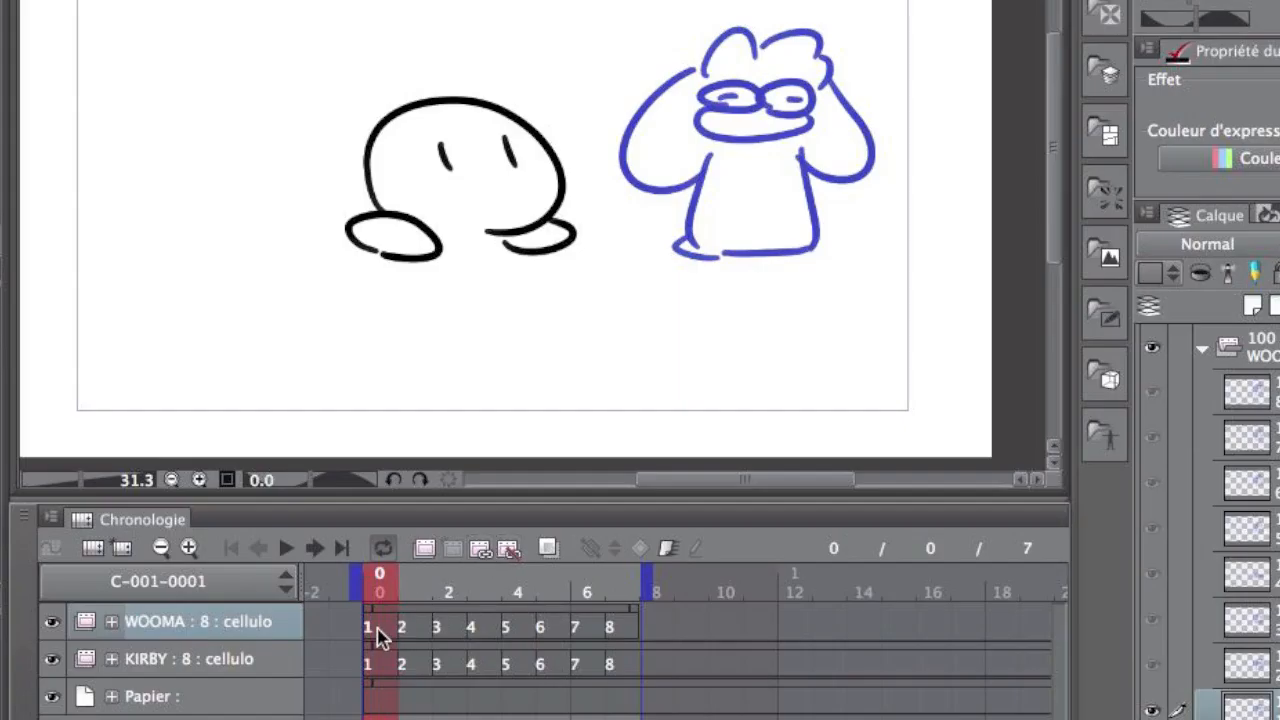
# - Select frame 2 on the WOOMA track and open and close its cel options
pyautogui.click(437, 627)
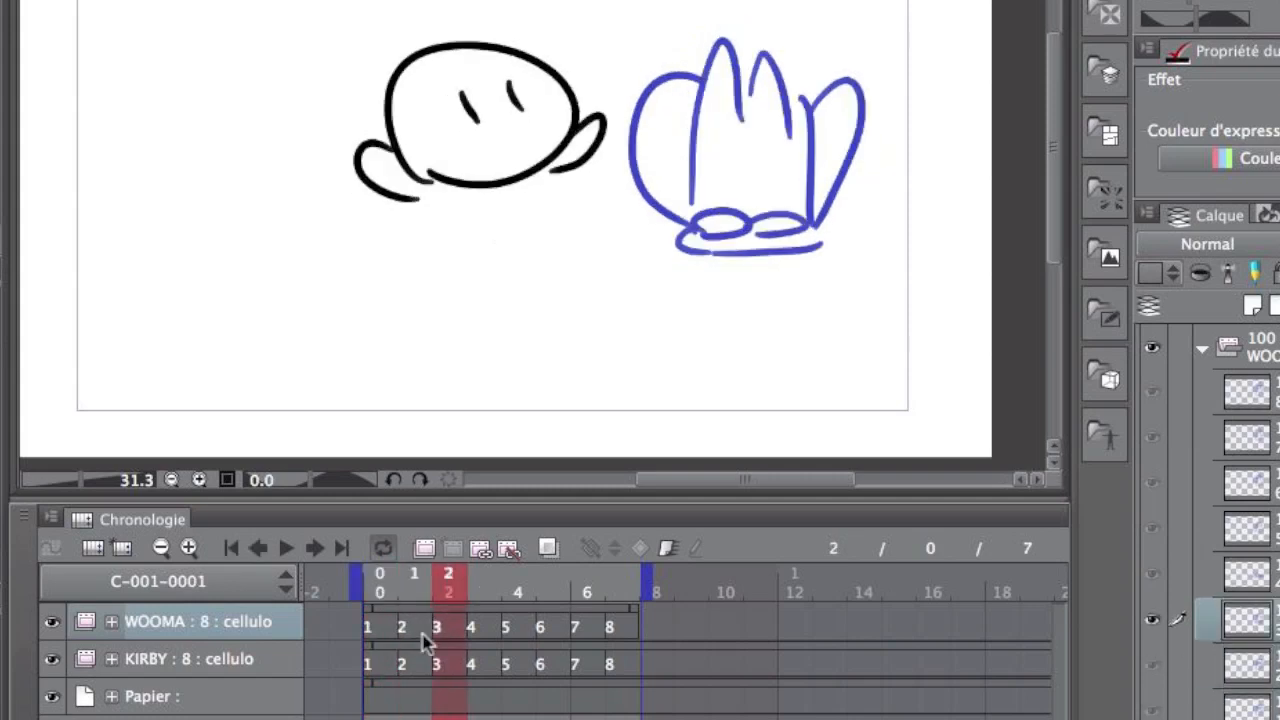
pyautogui.rightClick(424, 636)
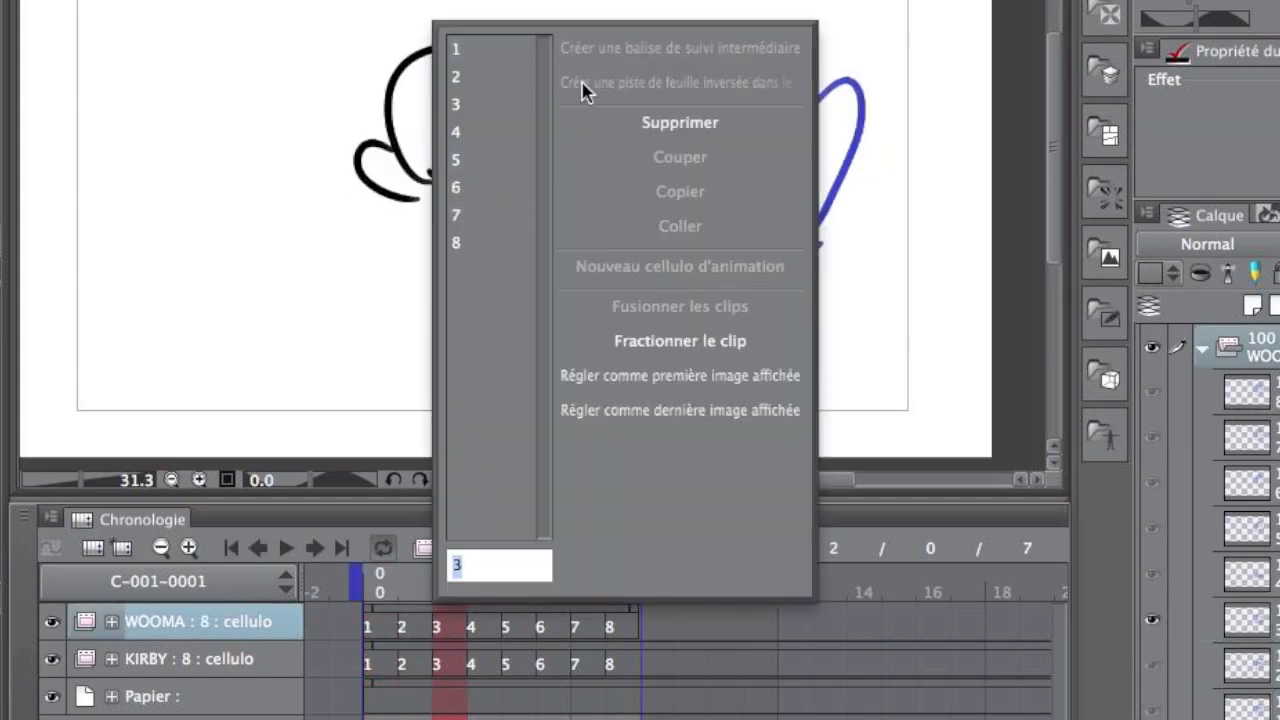
pyautogui.click(443, 667)
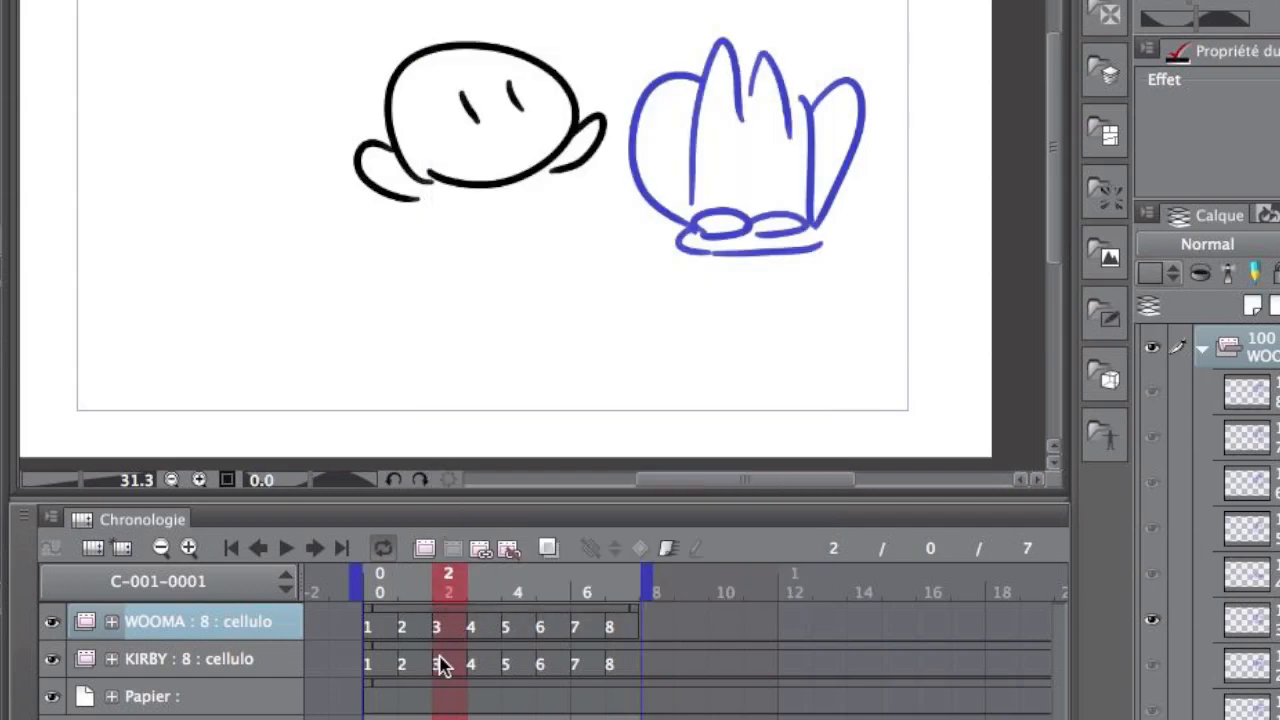
pyautogui.moveTo(453, 588)
pyautogui.mouseDown()
pyautogui.moveTo(416, 577)
pyautogui.moveTo(461, 582)
pyautogui.mouseUp()
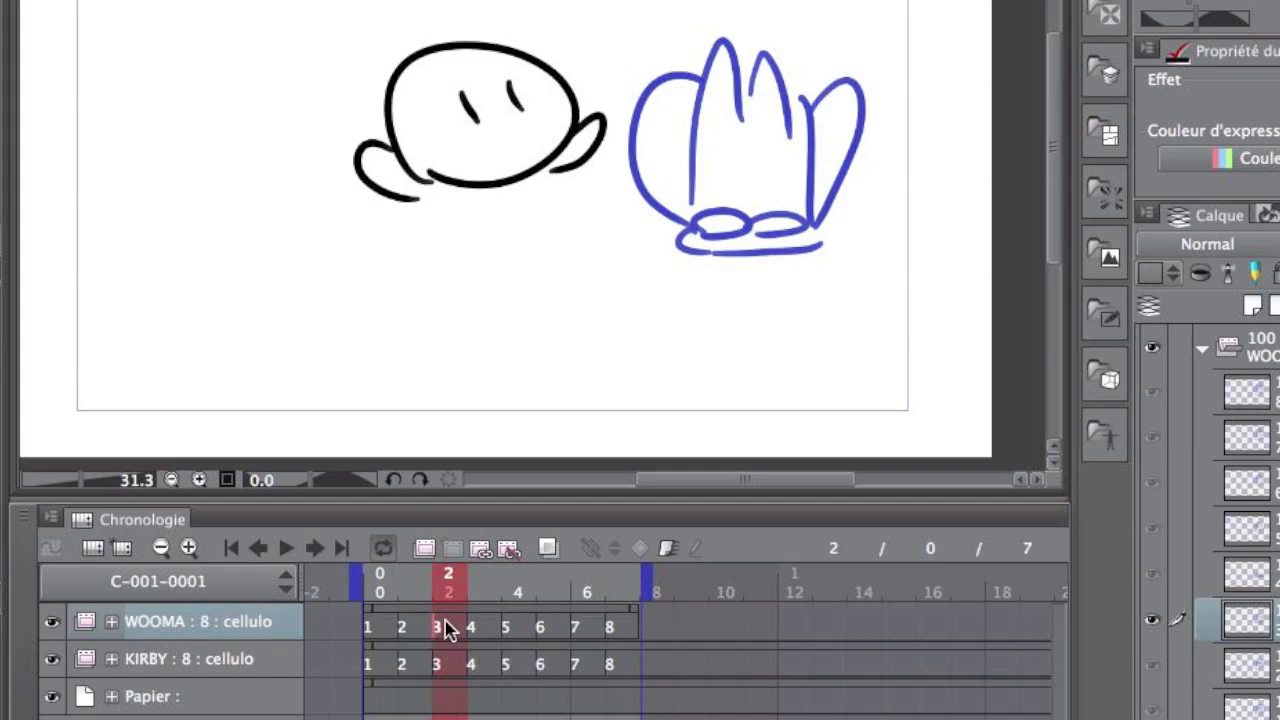
# - Try to replace the WOOMA cel at frame 2 with cel 7
pyautogui.rightClick(447, 628)
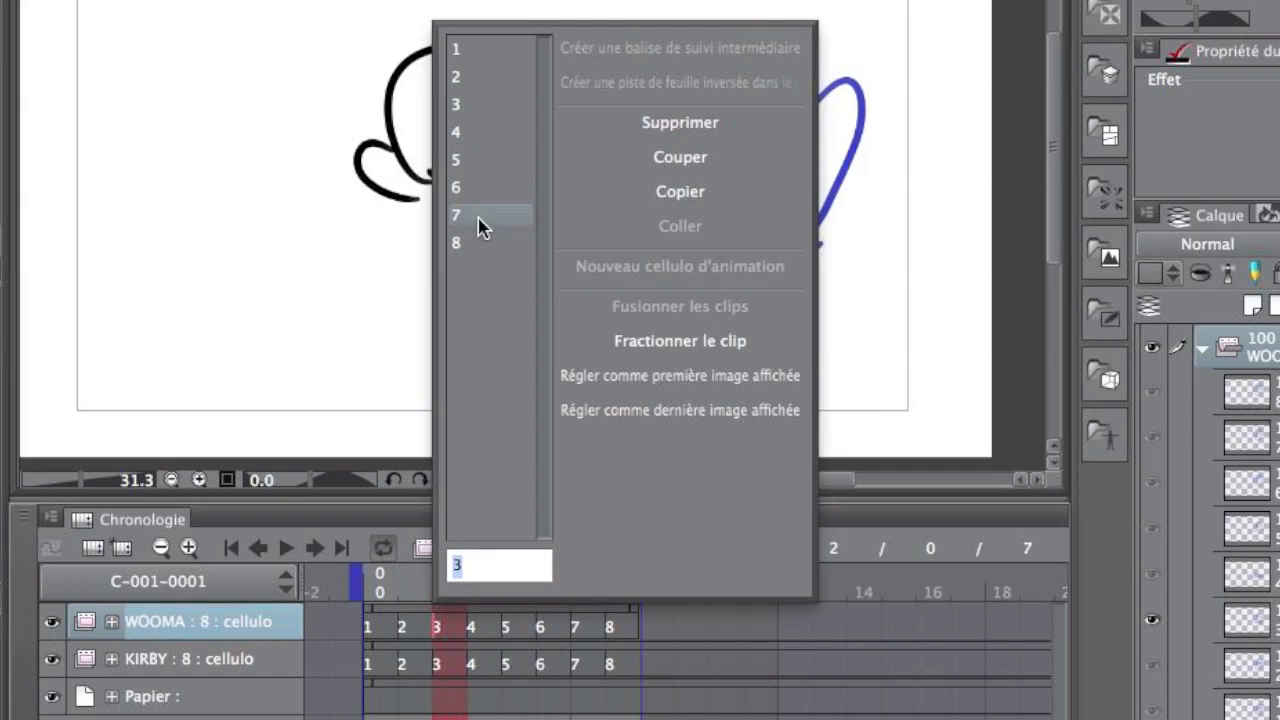
pyautogui.click(478, 216)
pyautogui.moveTo(708, 91)
pyautogui.mouseDown()
pyautogui.moveTo(757, 94)
pyautogui.moveTo(760, 130)
pyautogui.moveTo(720, 233)
pyautogui.mouseUp()
pyautogui.click(445, 592)
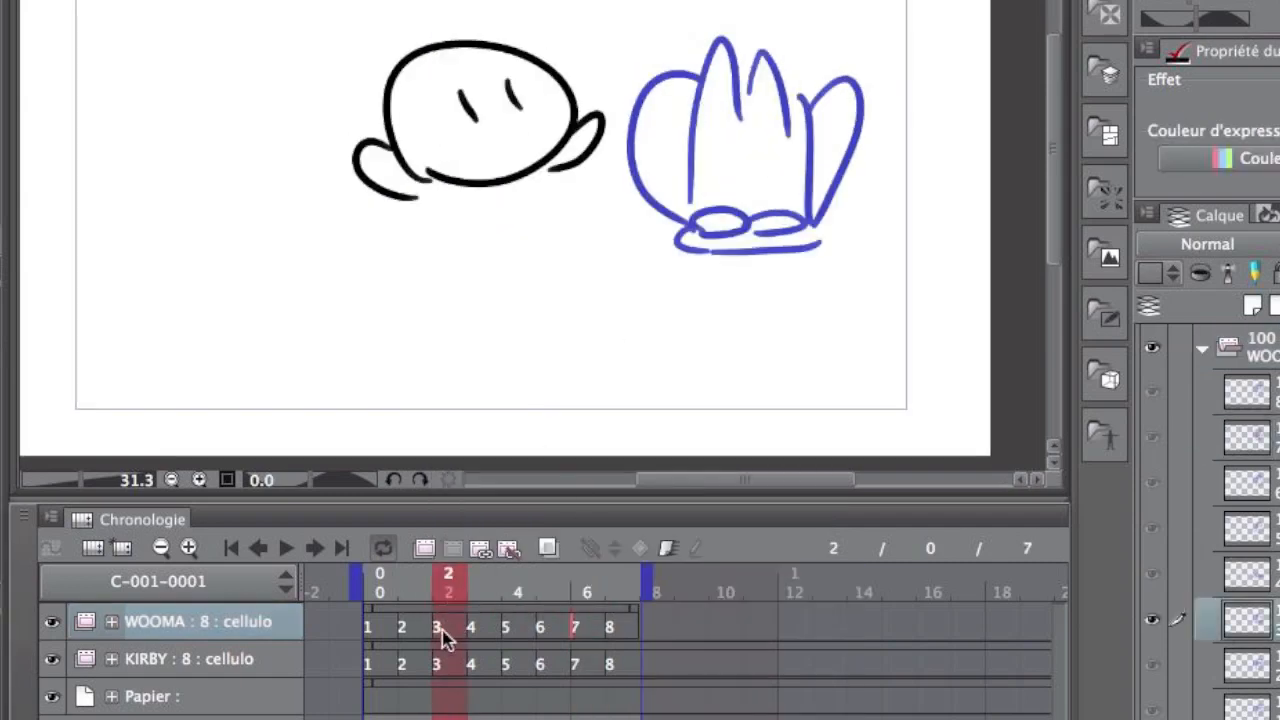
# - Assign cel 7 to frame 2 of the WOOMA track, preview the playback, and undo the assignment
pyautogui.rightClick(445, 638)
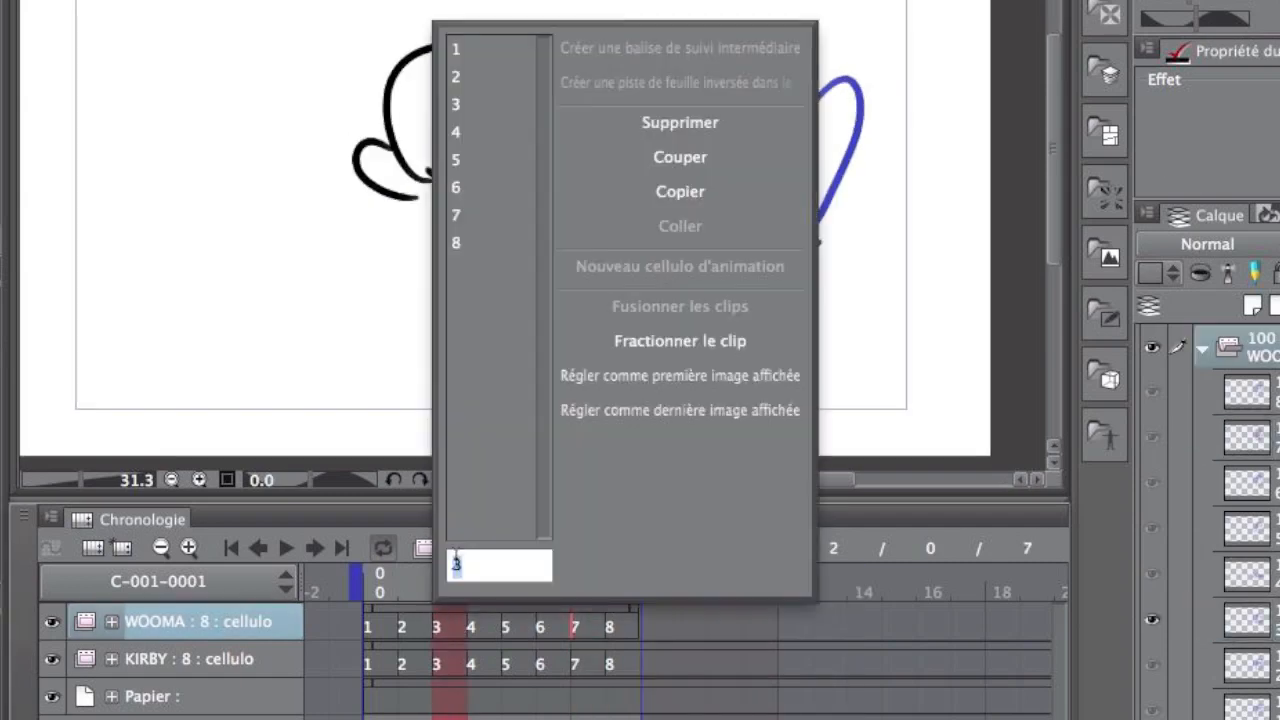
pyautogui.click(490, 222)
pyautogui.press('space')
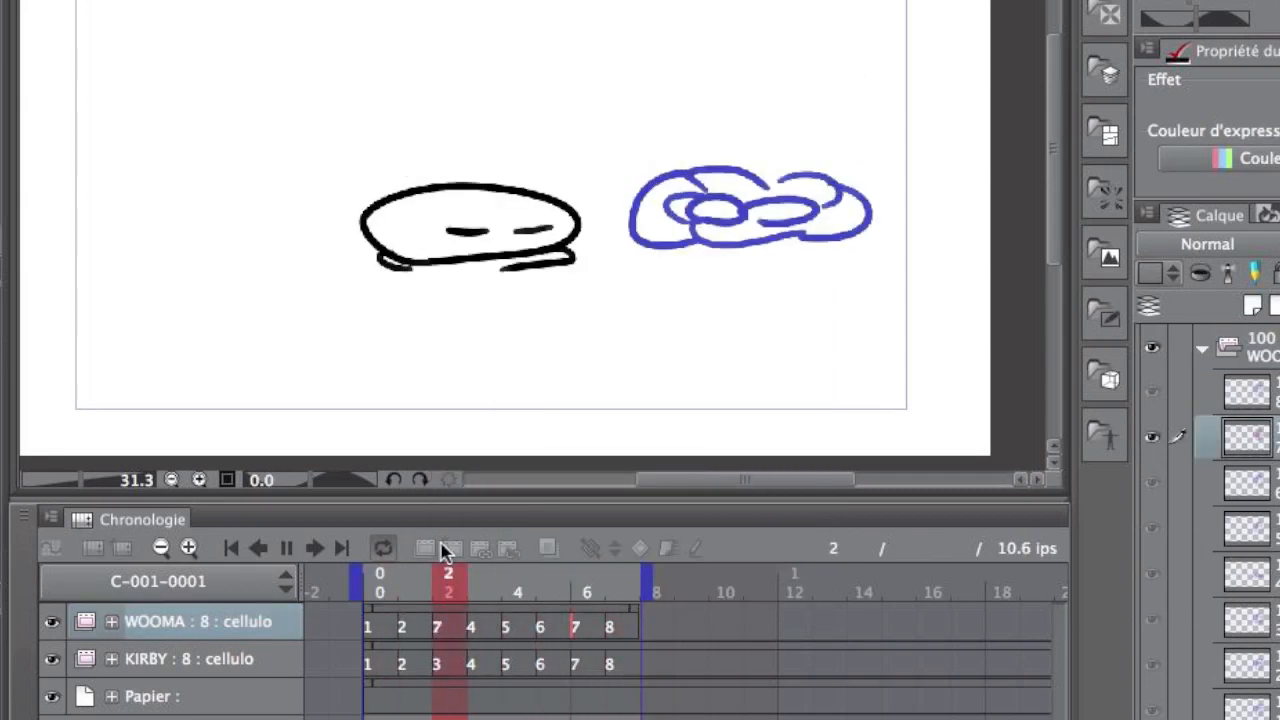
pyautogui.press('space')
pyautogui.click(452, 638)
pyautogui.hotkey('ctrl', 'z')
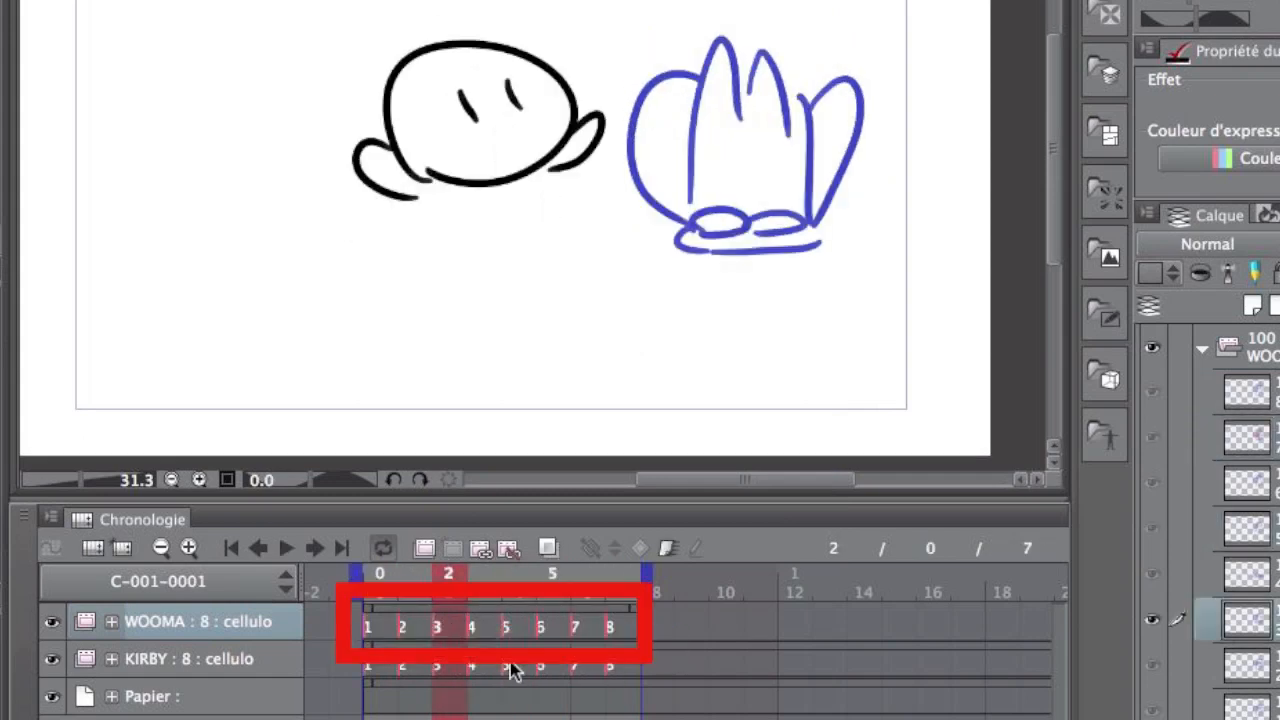
# - Select the WOOMA cels 1 to 4 in turn
pyautogui.click(374, 628)
pyautogui.click(411, 630)
pyautogui.click(447, 635)
pyautogui.click(475, 635)
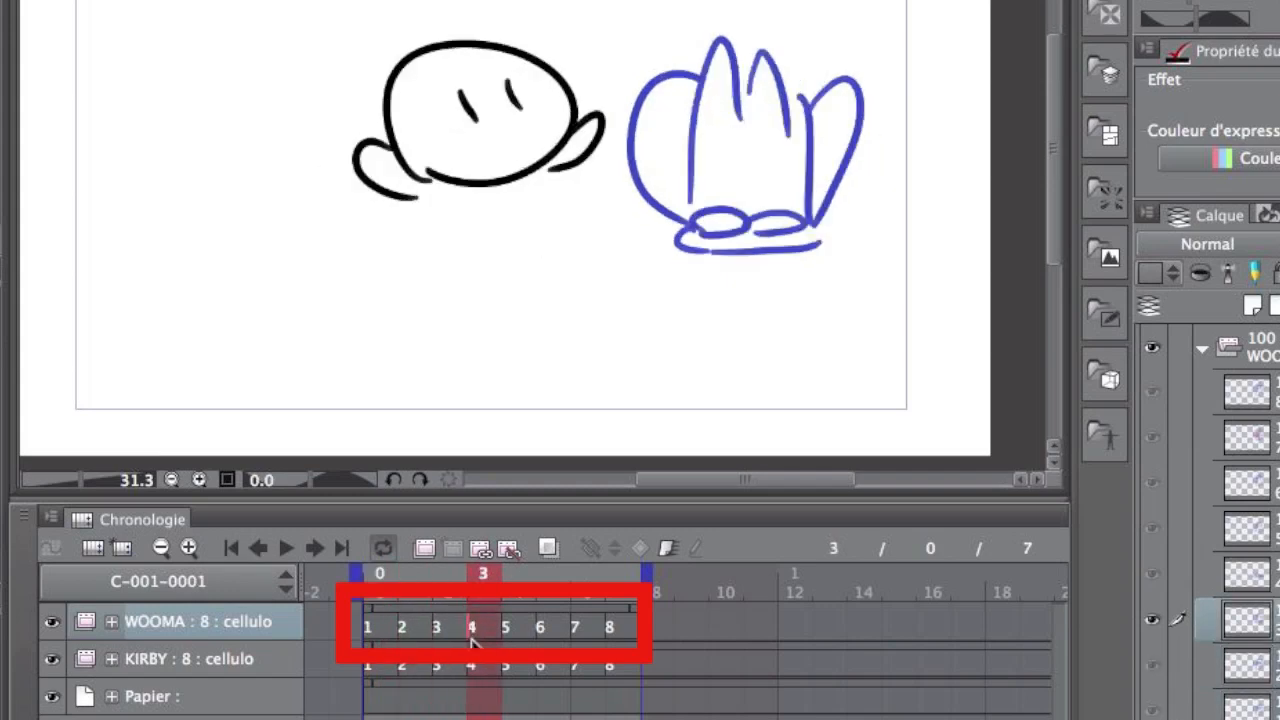
# - Assign cel 7 to frame 2 of the WOOMA track
pyautogui.click(447, 628)
pyautogui.rightClick(443, 633)
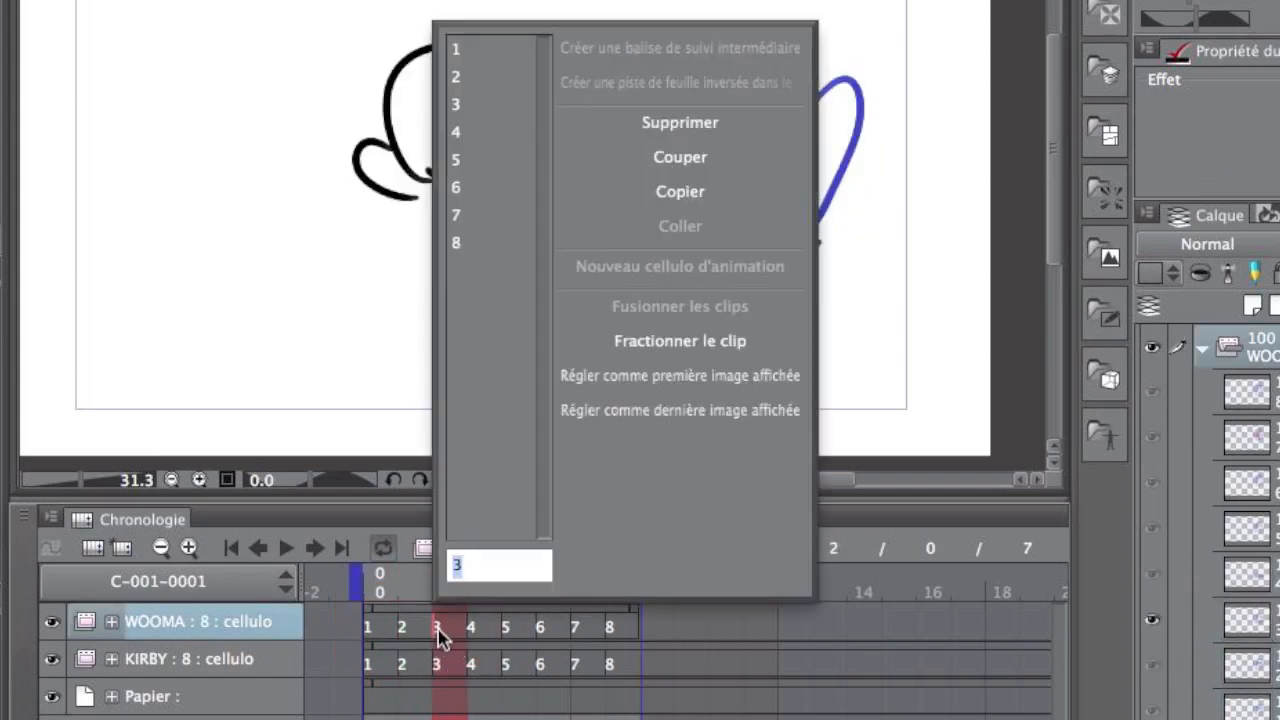
pyautogui.click(842, 615)
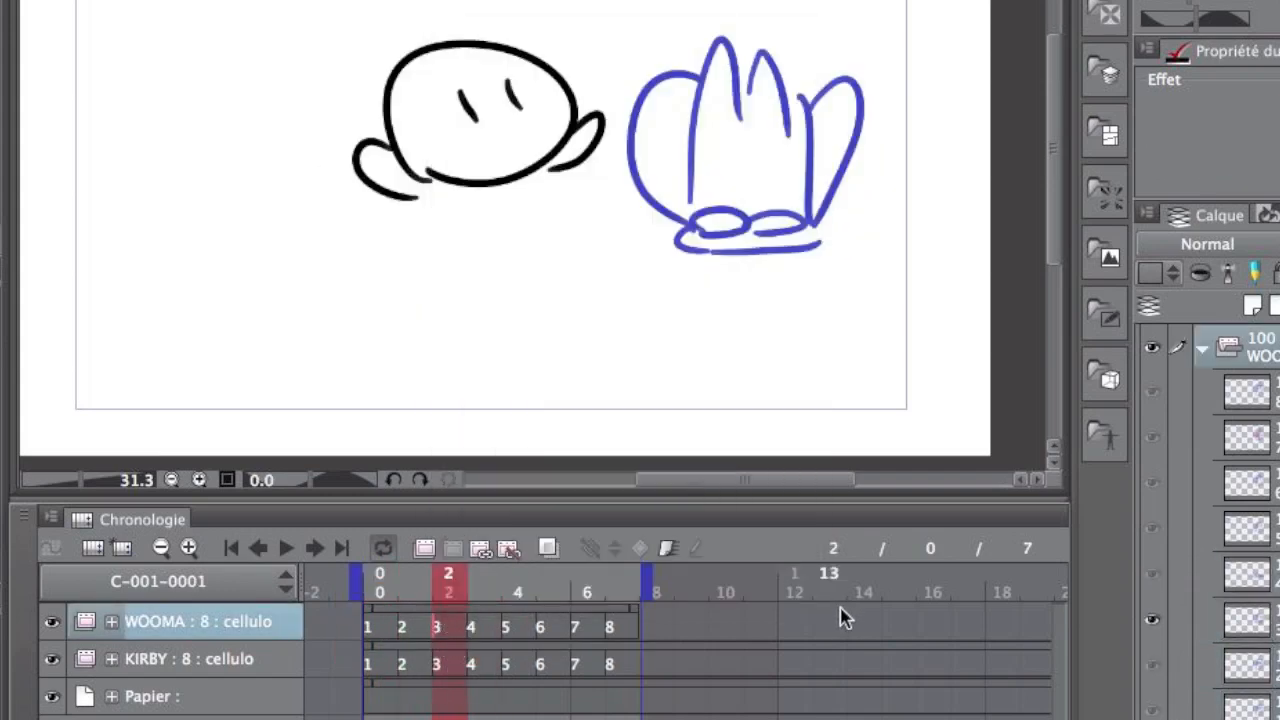
pyautogui.moveTo(422, 581); pyautogui.dragTo(452, 643)
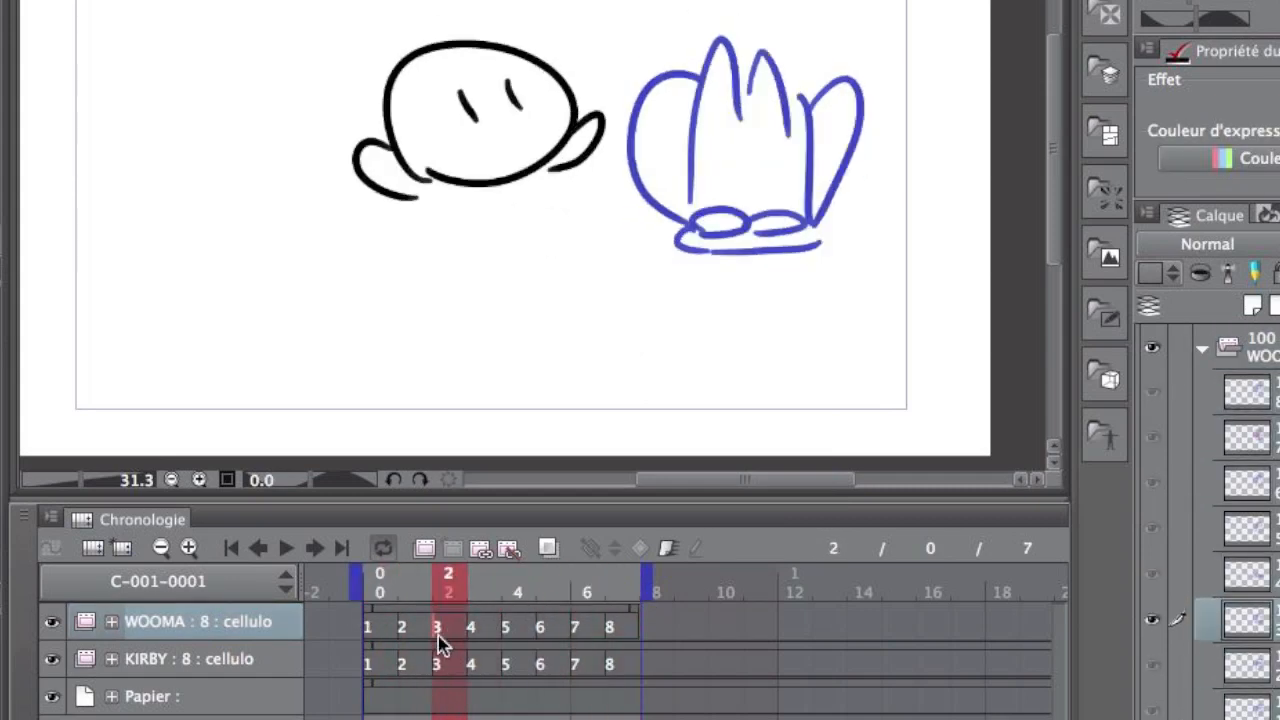
pyautogui.rightClick(439, 636)
pyautogui.click(489, 214)
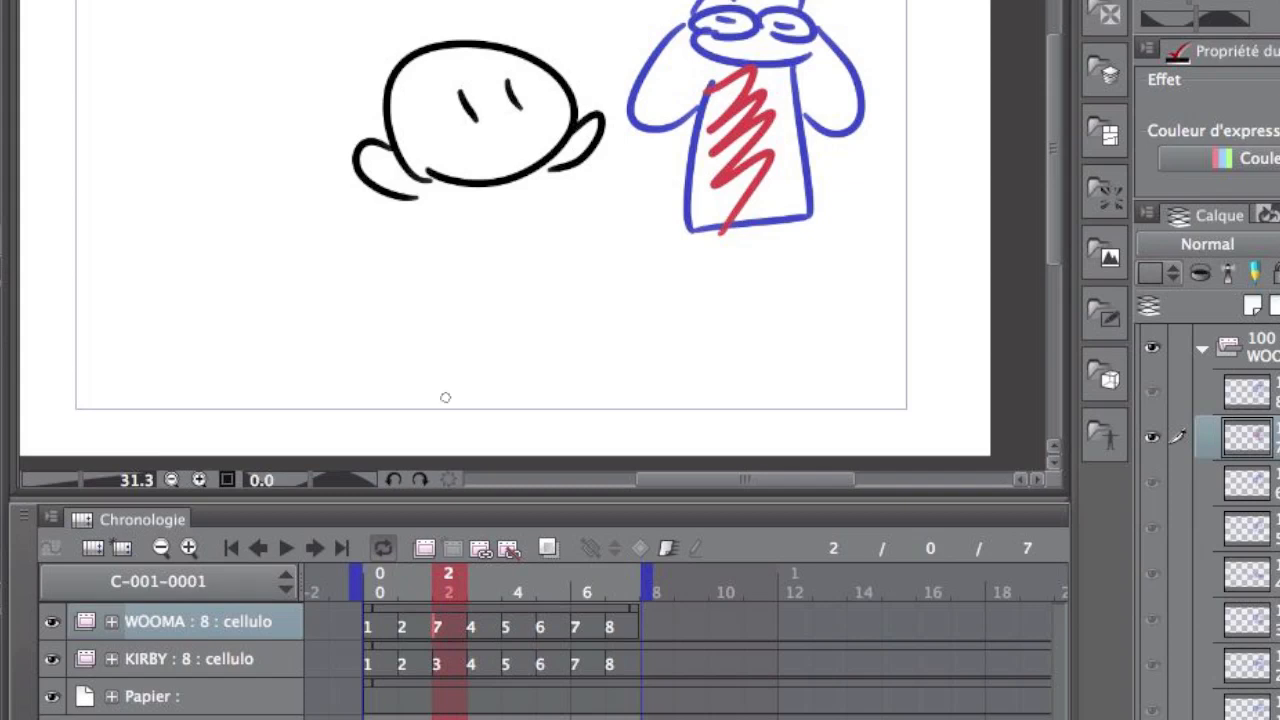
# - Check frames 0 to 2 in turn, then undo the cel 7 assignment on the WOOMA track
pyautogui.rightClick(449, 638)
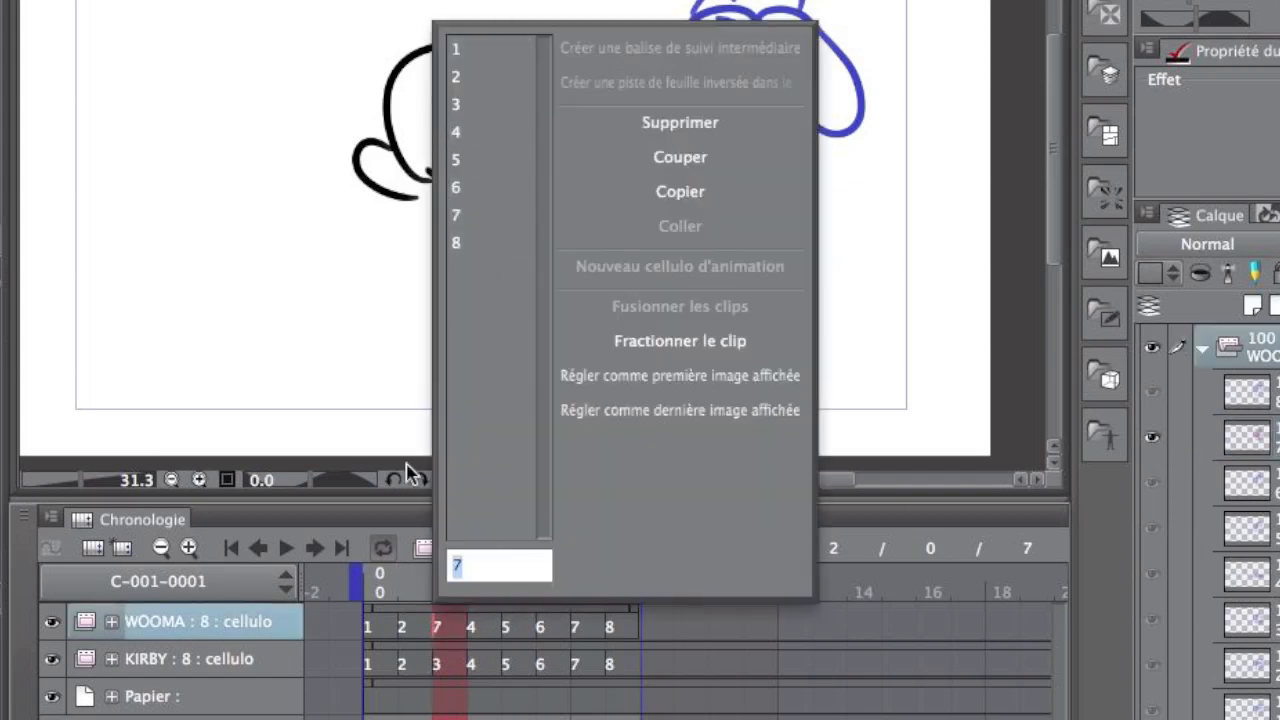
pyautogui.click(330, 622)
pyautogui.click(395, 598)
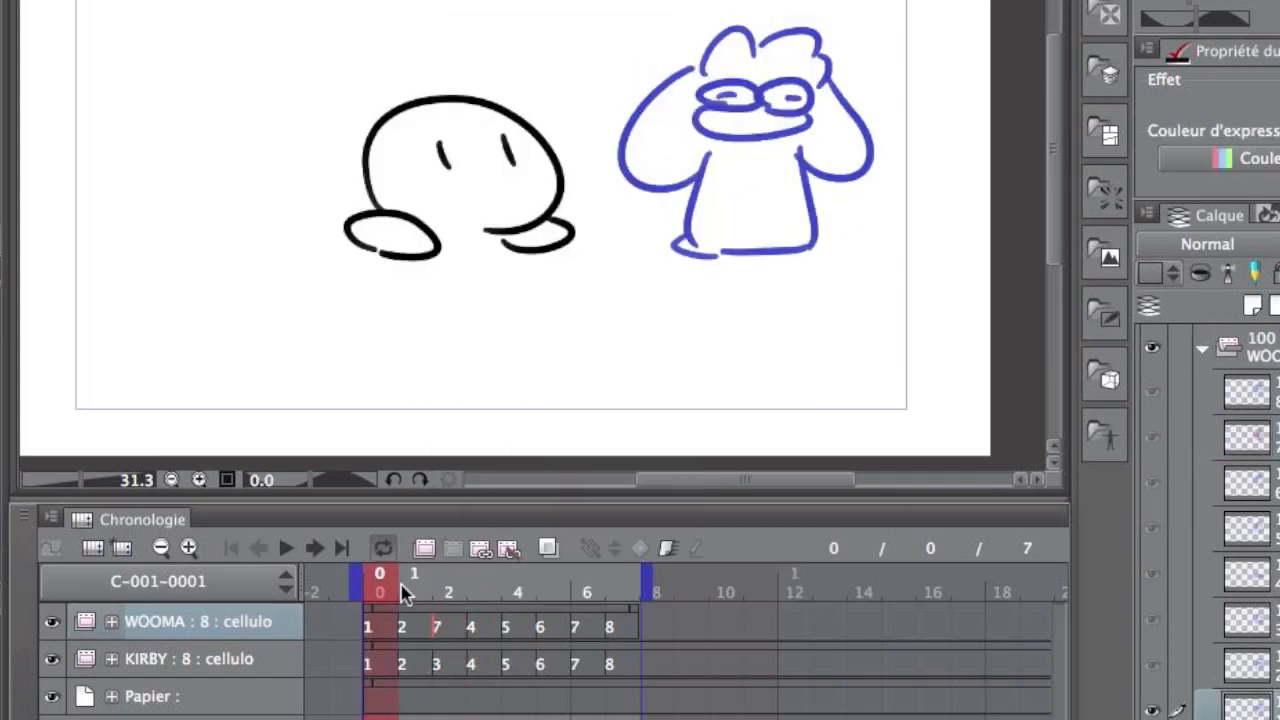
pyautogui.click(410, 584)
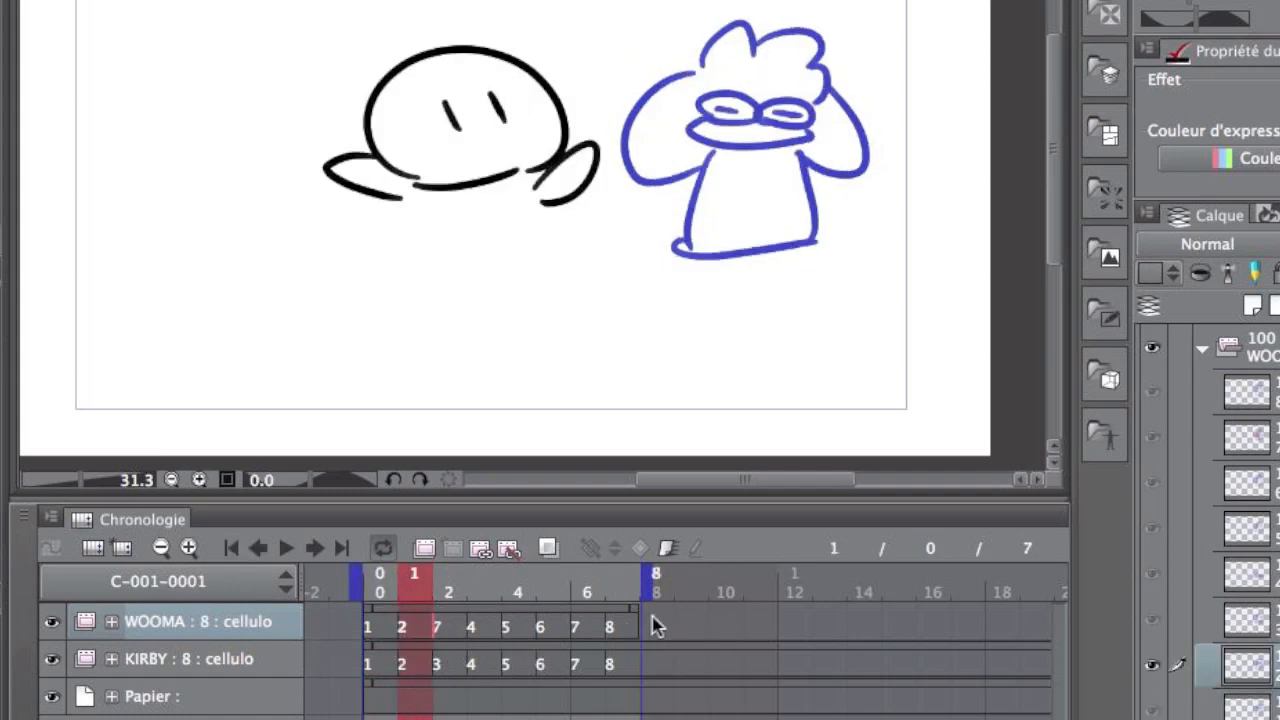
pyautogui.click(450, 590)
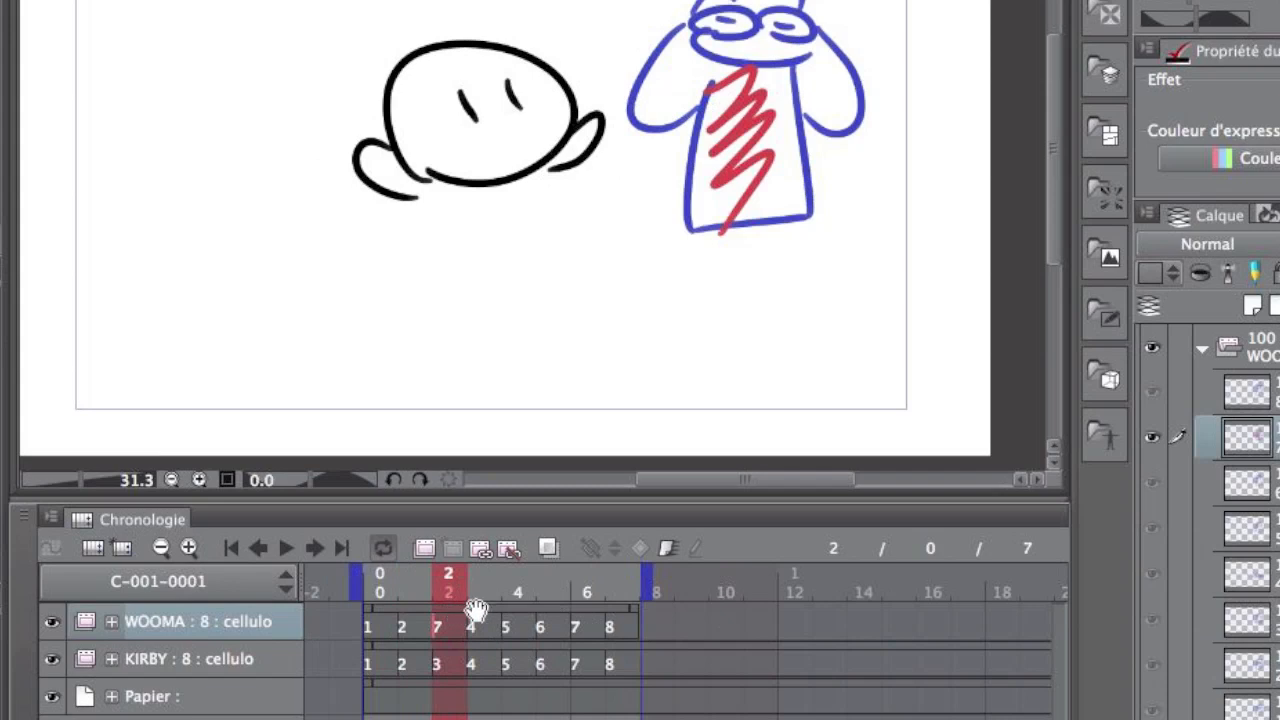
pyautogui.press('super+z')
# - Assign cel 1 to frame 2 and cel 2 to frame 3 of the WOOMA track
pyautogui.rightClick(441, 634)
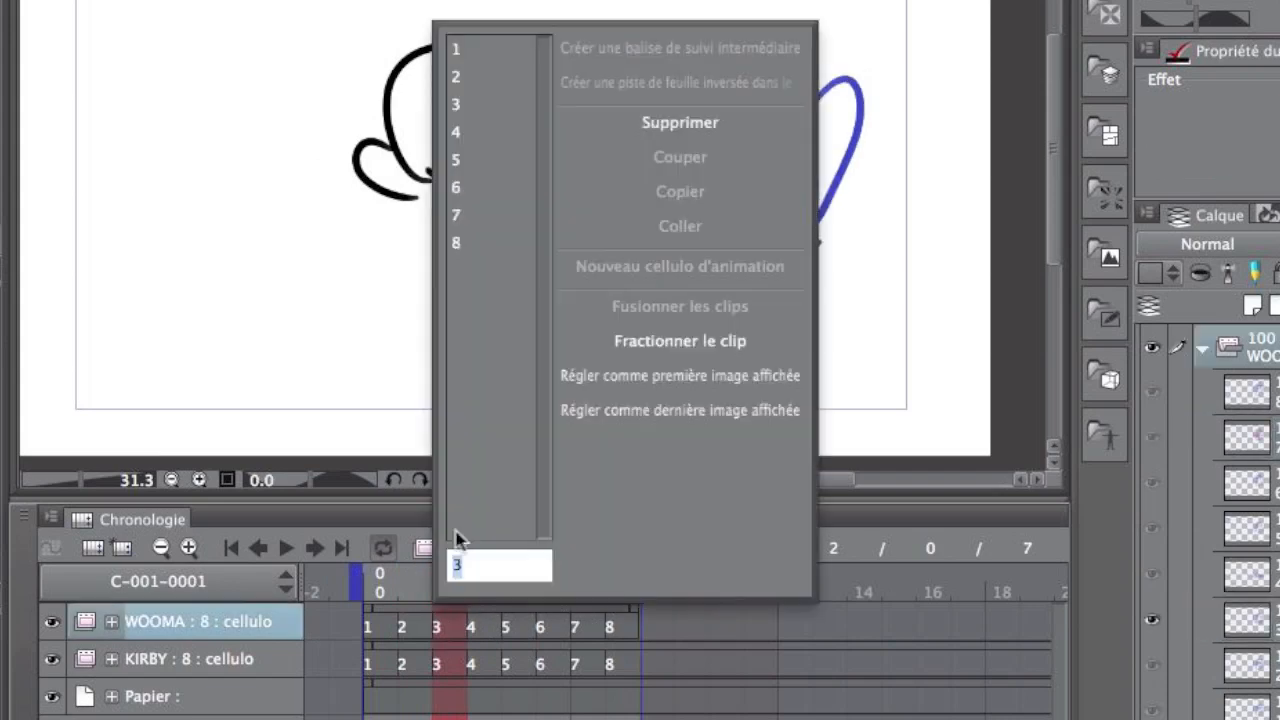
pyautogui.click(491, 51)
pyautogui.click(483, 592)
pyautogui.rightClick(478, 626)
pyautogui.click(509, 80)
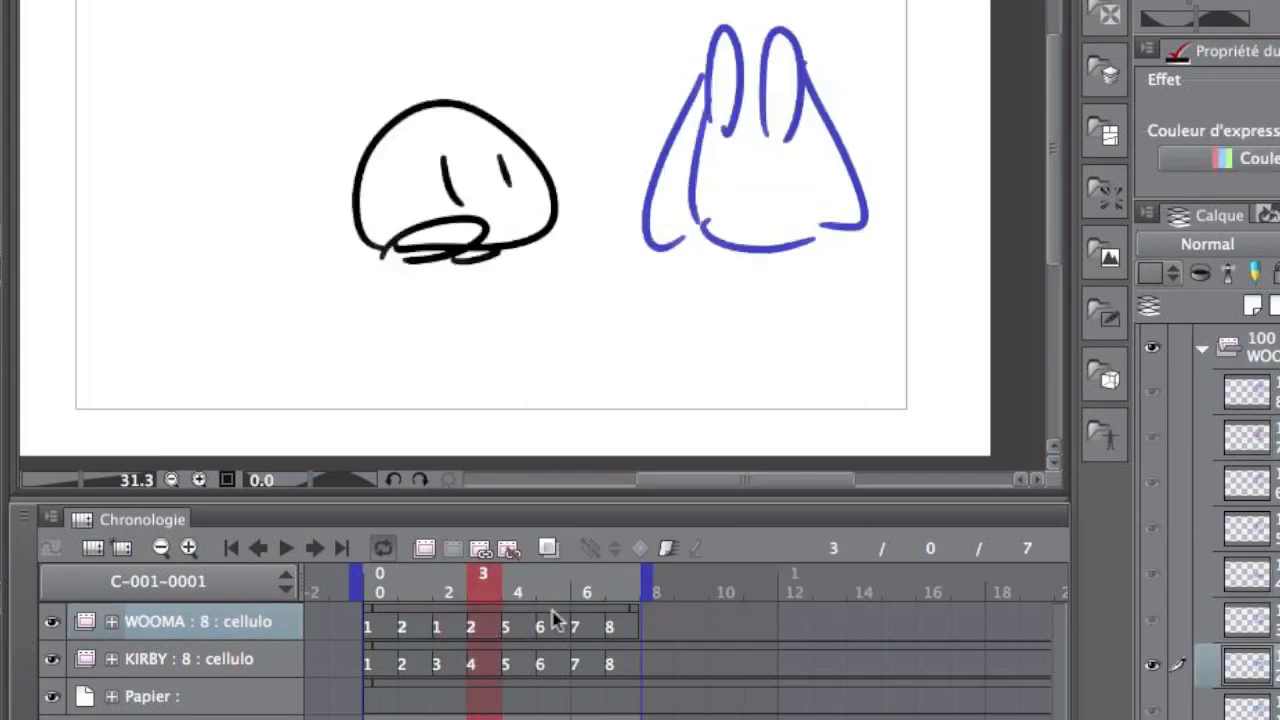
# - Assign cel 1 to frame 4 and cel 2 to frame 5 of the WOOMA track
pyautogui.rightClick(508, 626)
pyautogui.click(551, 49)
pyautogui.click(551, 634)
pyautogui.rightClick(551, 634)
pyautogui.click(596, 78)
# - Assign cel 1 to frame 6 and cel 2 to frame 7 of the WOOMA track, then play the animation
pyautogui.click(584, 628)
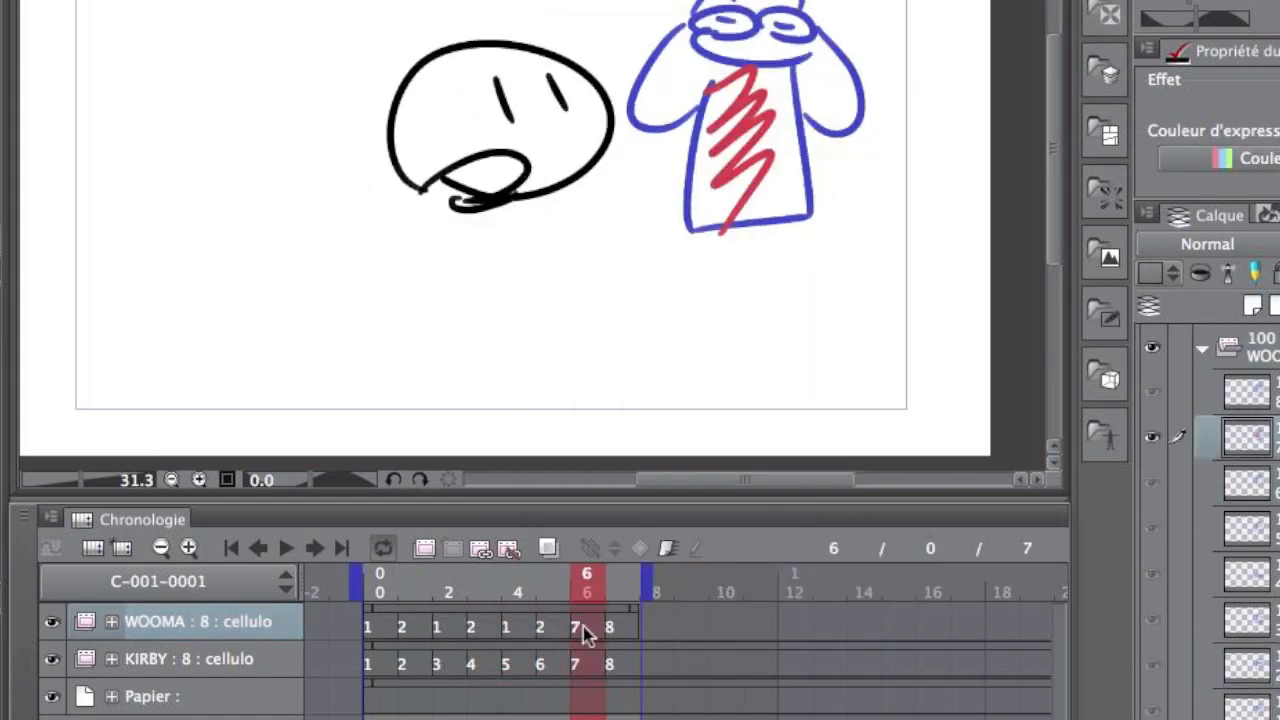
pyautogui.rightClick(584, 628)
pyautogui.click(624, 52)
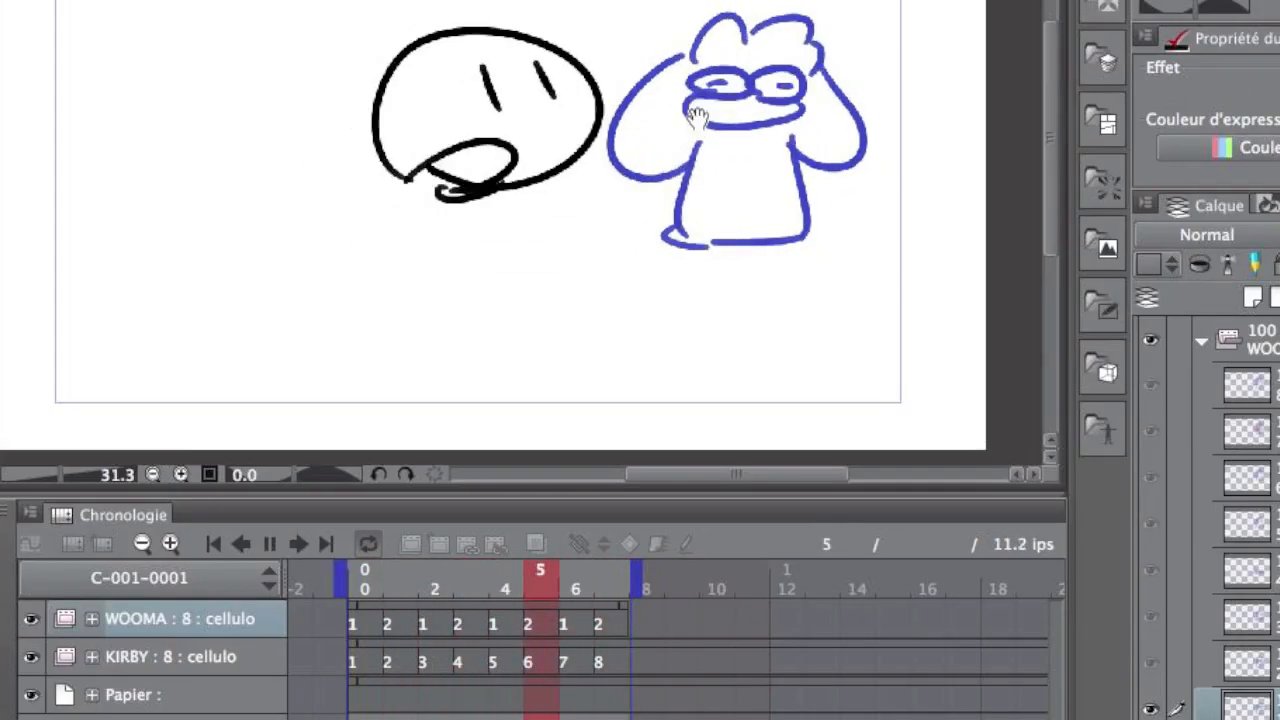
# - Step through frames 0 to 3, view the WOOMA cel options at frame 3, and return to frame 0
pyautogui.click(368, 578)
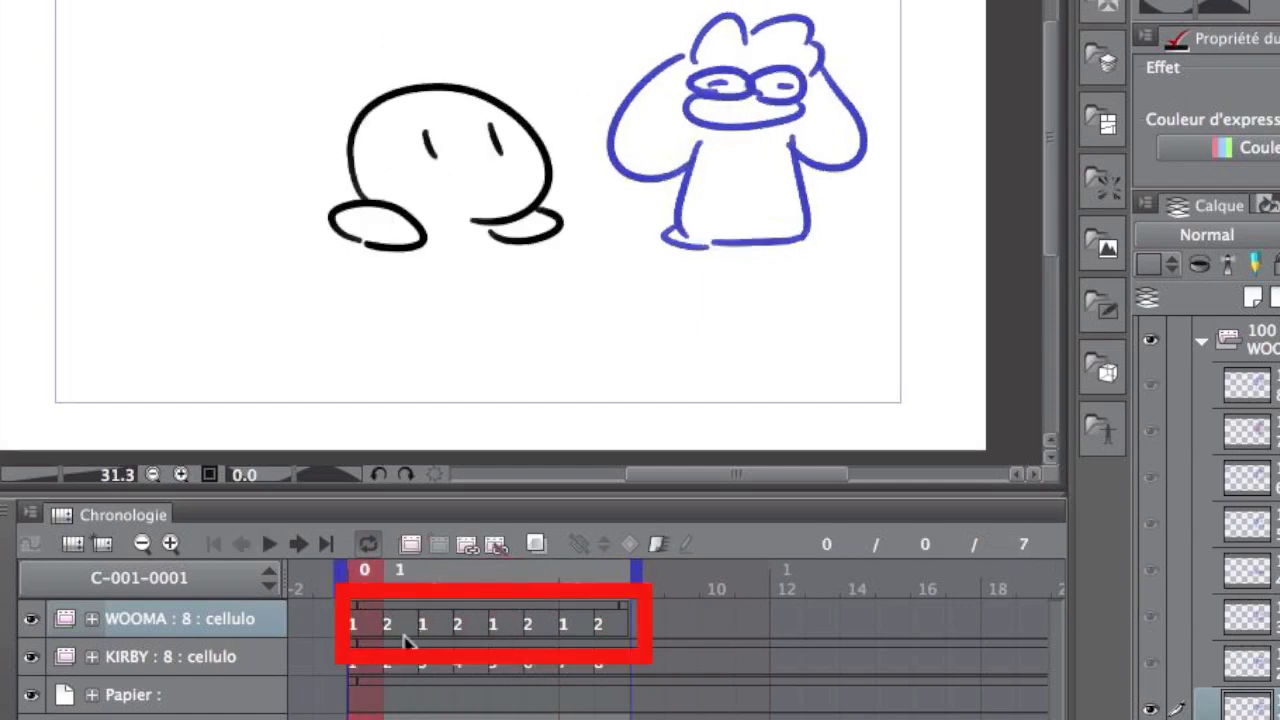
pyautogui.press('Right')
pyautogui.press('Right')
pyautogui.press('Right')
pyautogui.rightClick(470, 636)
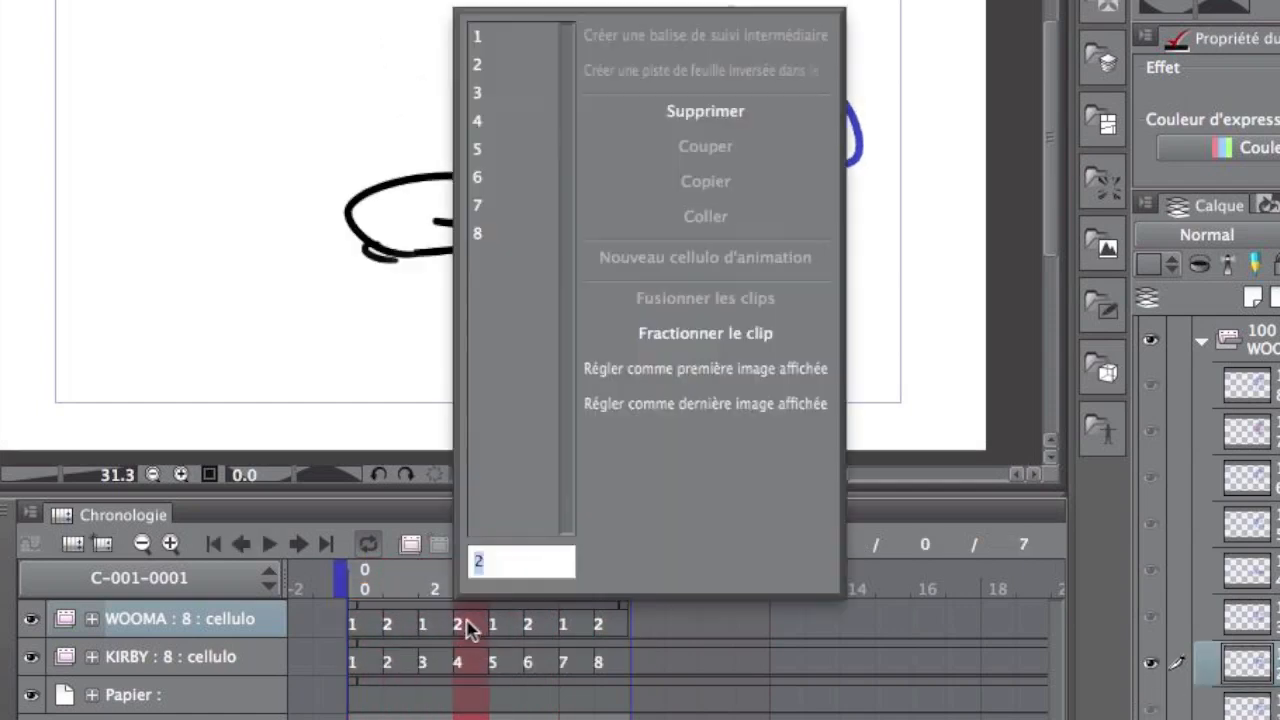
pyautogui.click(436, 569)
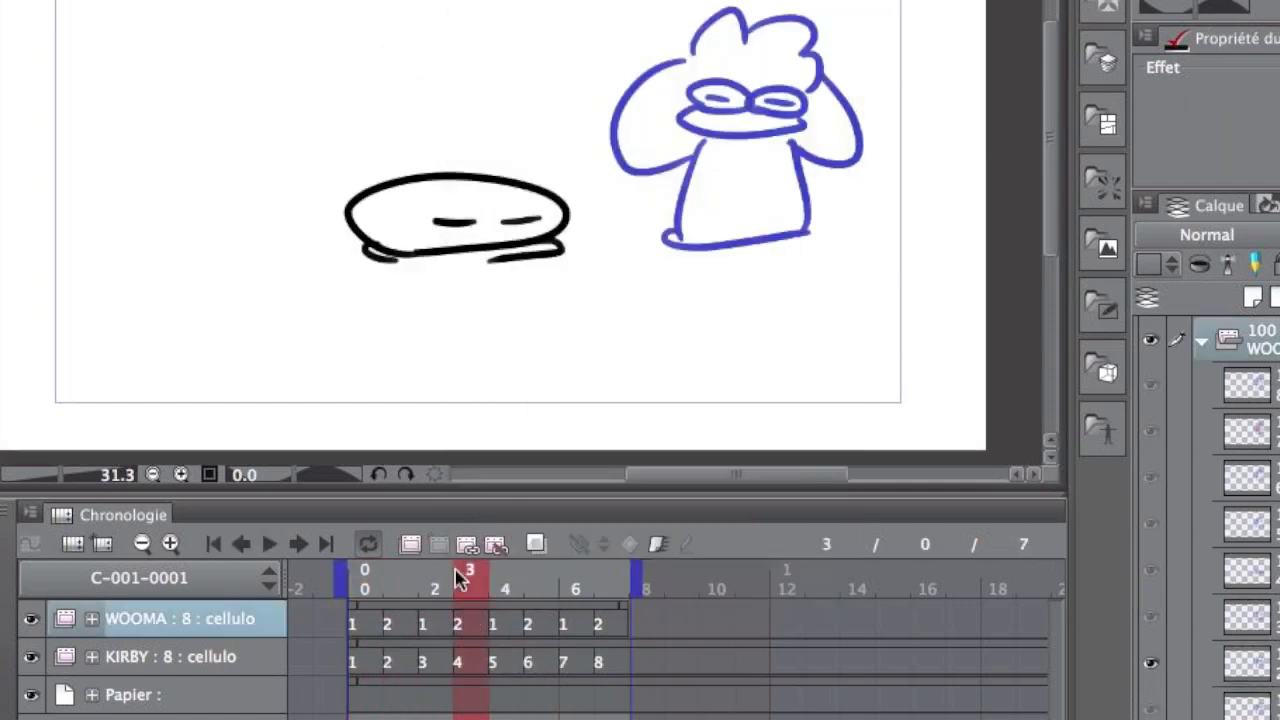
pyautogui.click(366, 576)
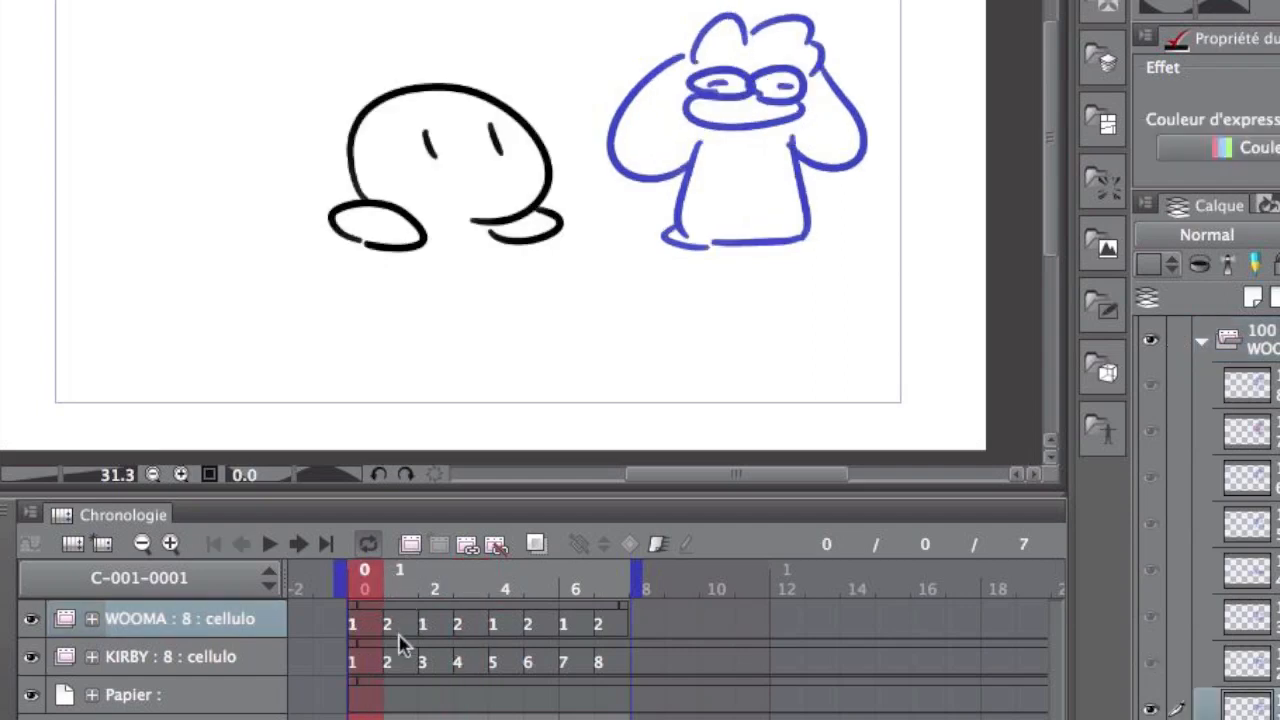
# - Collapse the WOOMA folder in the layer list, keeping the playhead at frame 0
pyautogui.click(1202, 345)
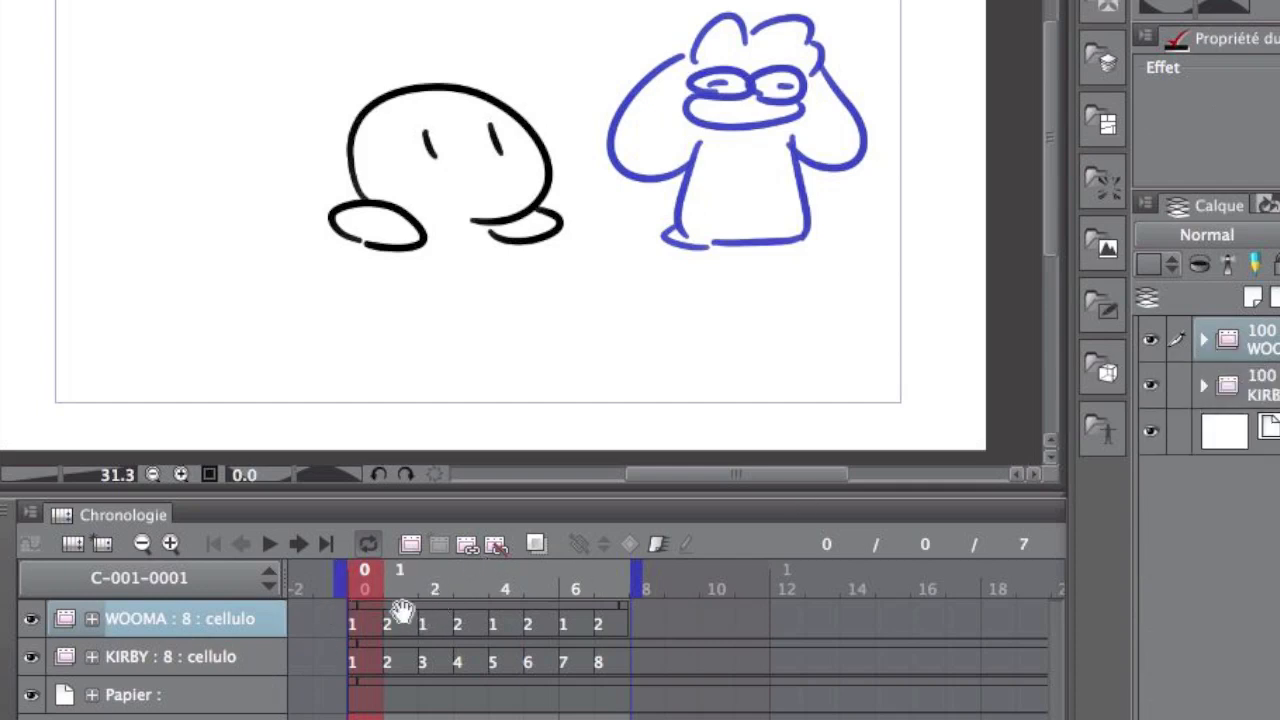
pyautogui.moveTo(367, 588)
pyautogui.mouseDown()
pyautogui.moveTo(444, 586)
pyautogui.moveTo(367, 522)
pyautogui.mouseUp()
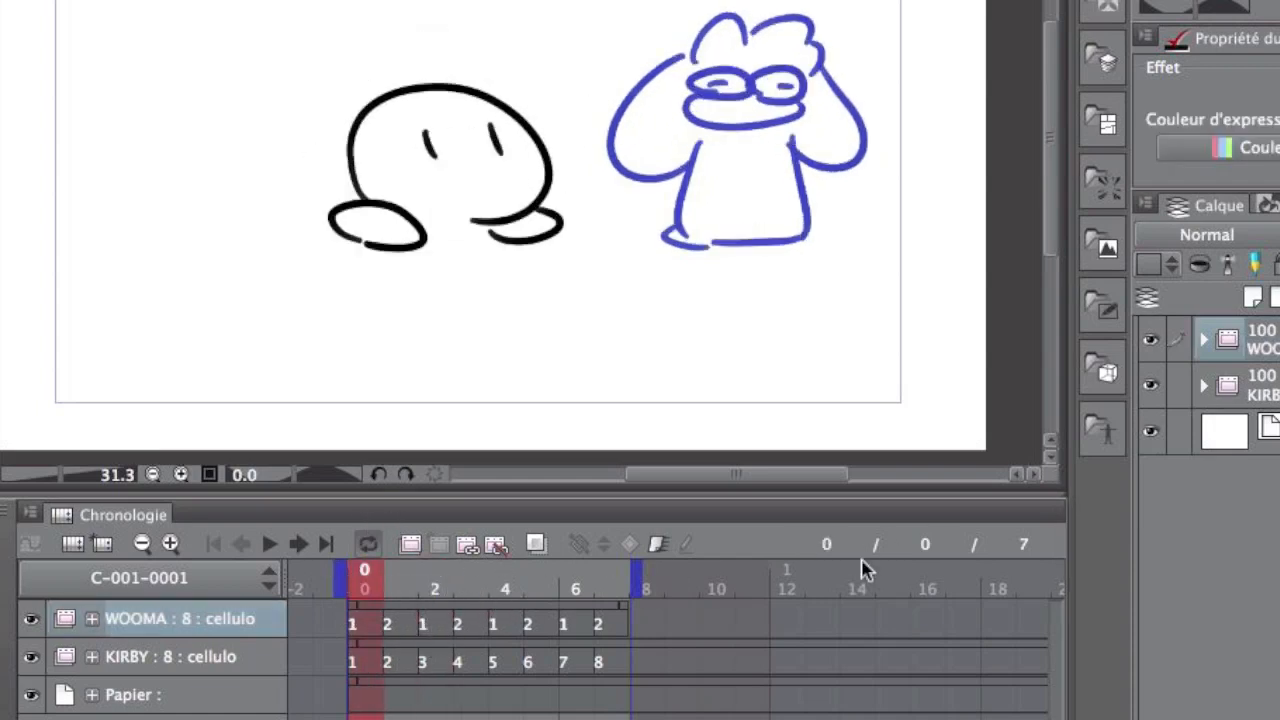
pyautogui.moveTo(415, 580); pyautogui.dragTo(357, 580)
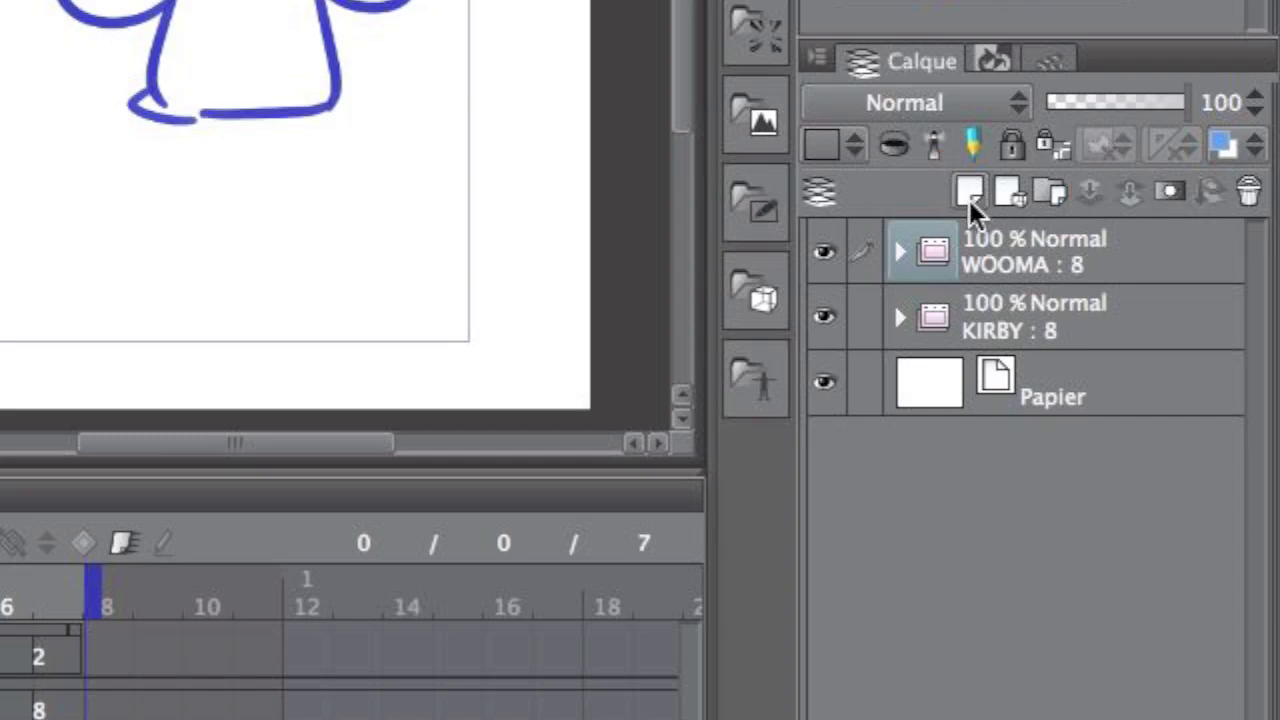
# - Add a new layer above Papier and move it to the top of the layer stack, above WOOMA
pyautogui.click(1009, 252)
pyautogui.click(993, 316)
pyautogui.click(1012, 377)
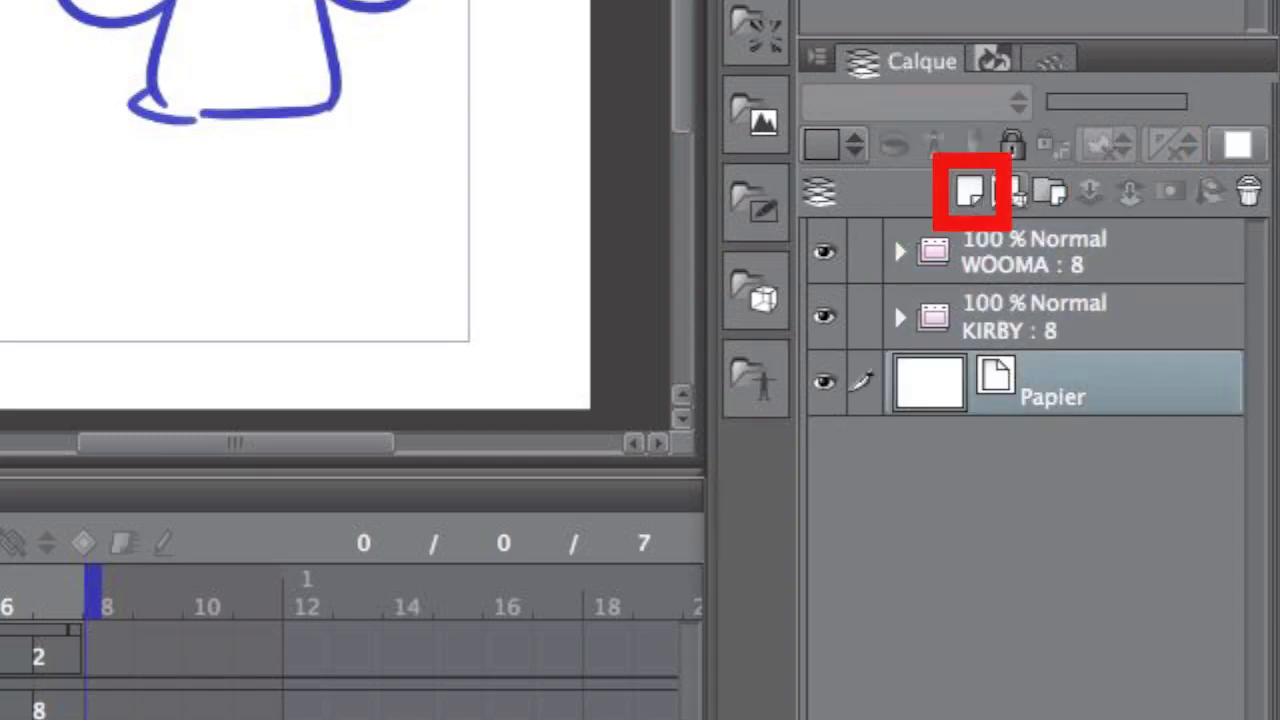
pyautogui.click(970, 192)
pyautogui.moveTo(988, 392); pyautogui.dragTo(1015, 243)
pyautogui.press('super+z')
pyautogui.moveTo(1030, 393); pyautogui.dragTo(1035, 245)
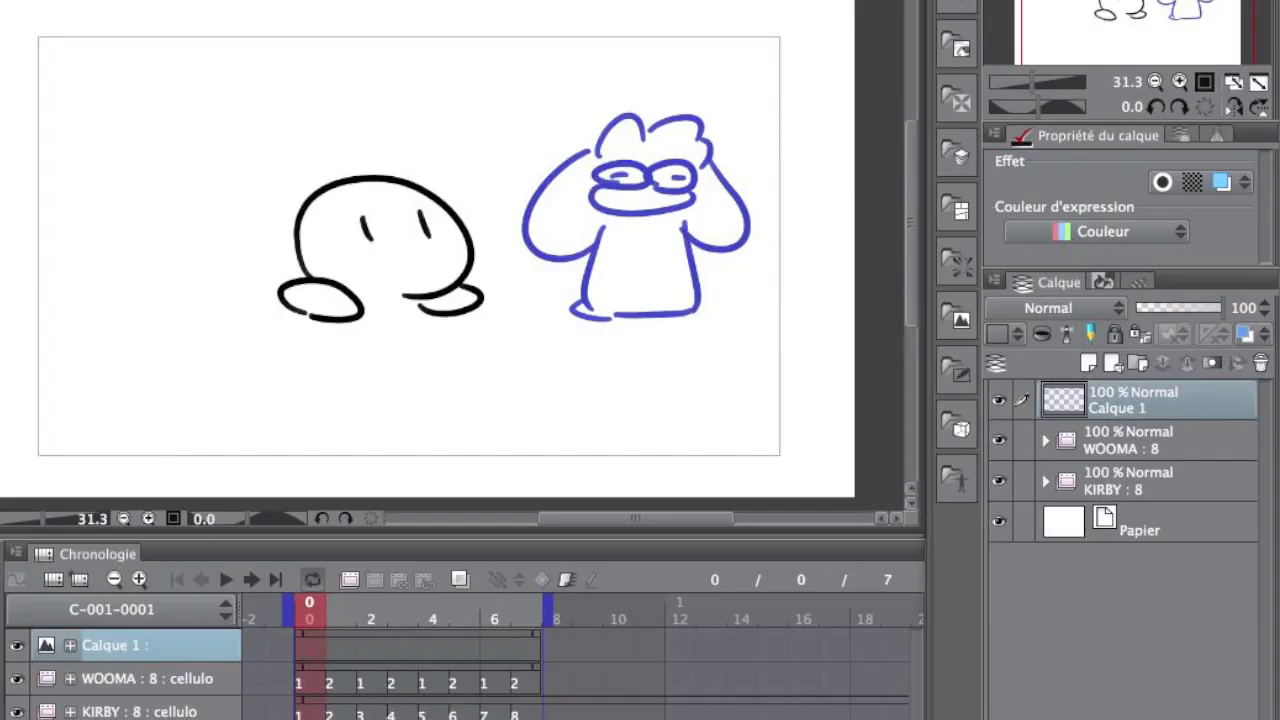
# - Draw a red smiley face with an arrow and the word SALUT above Kirby on Calque 1
pyautogui.moveTo(182, 236)
pyautogui.mouseDown()
pyautogui.moveTo(182, 190)
pyautogui.moveTo(220, 200)
pyautogui.moveTo(277, 143)
pyautogui.mouseUp()
pyautogui.hotkey('ctrl', 'z')
pyautogui.moveTo(206, 92)
pyautogui.mouseDown()
pyautogui.moveTo(210, 120)
pyautogui.moveTo(252, 110)
pyautogui.mouseUp()
pyautogui.moveTo(196, 128); pyautogui.dragTo(288, 104)
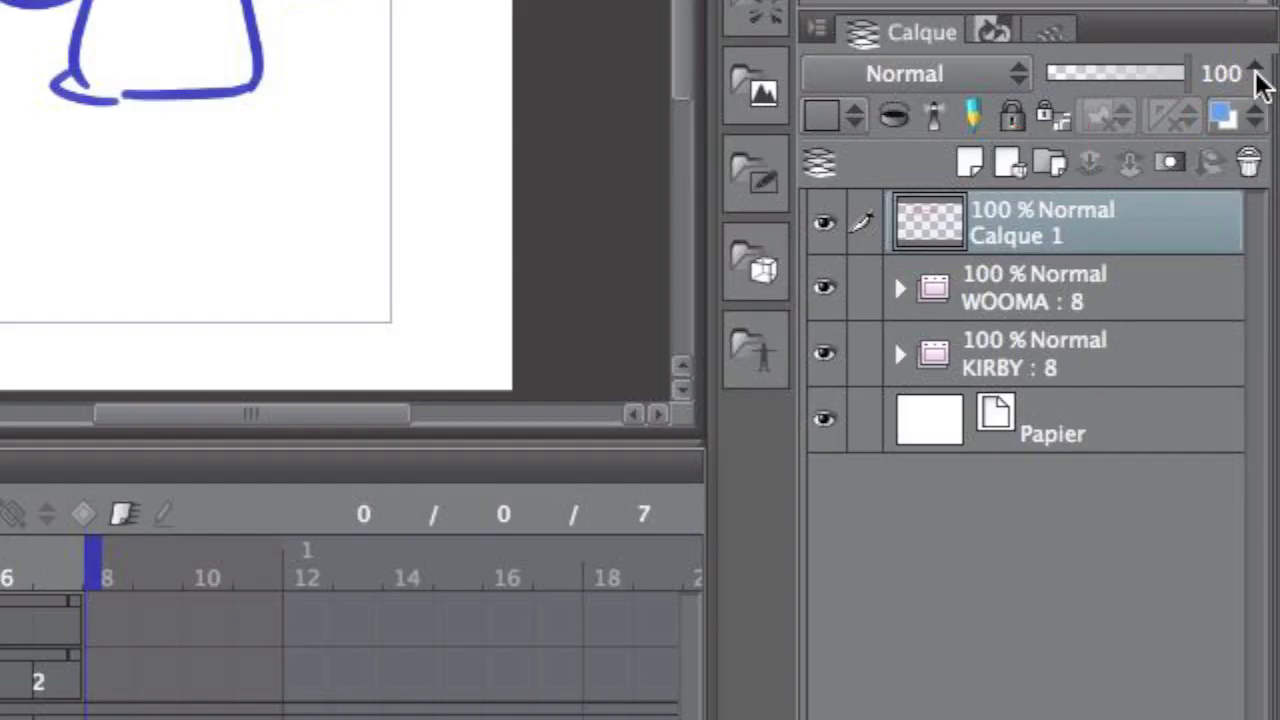
# - Create a layer folder above Calque 1, move Calque 1 into it, and select the folder
pyautogui.click(1049, 163)
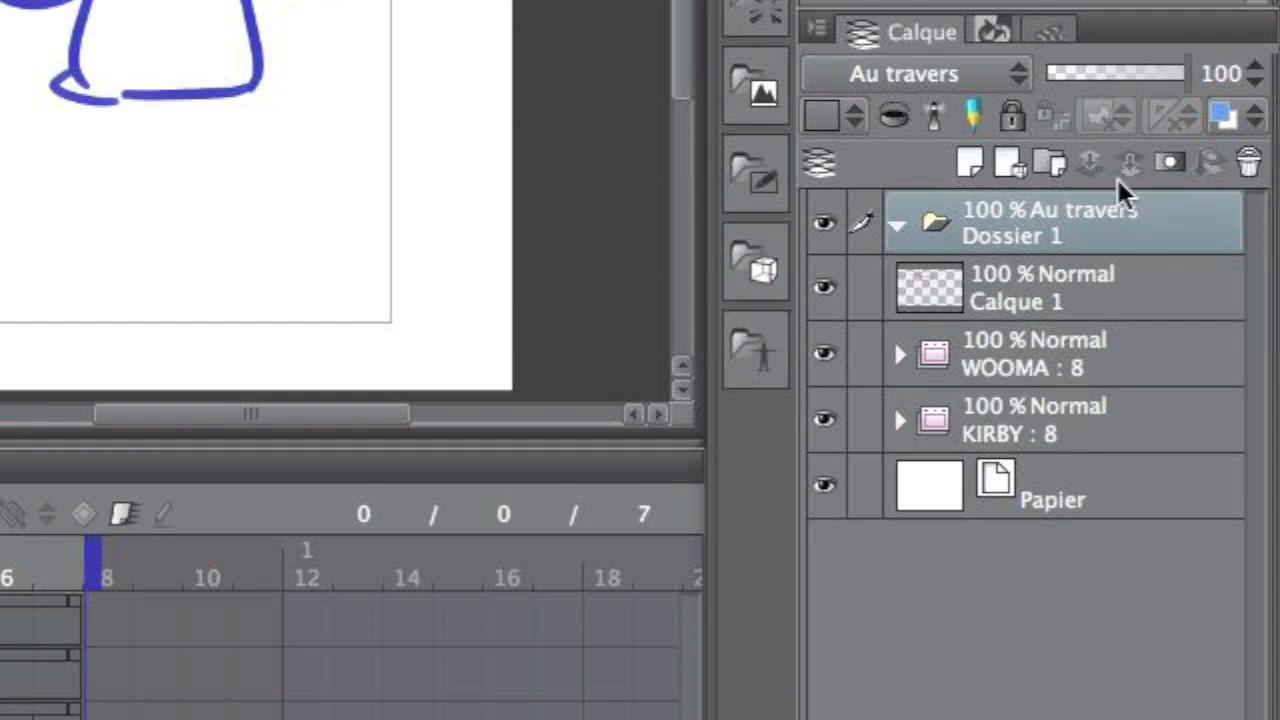
pyautogui.click(1035, 294)
pyautogui.moveTo(1018, 294); pyautogui.dragTo(929, 217)
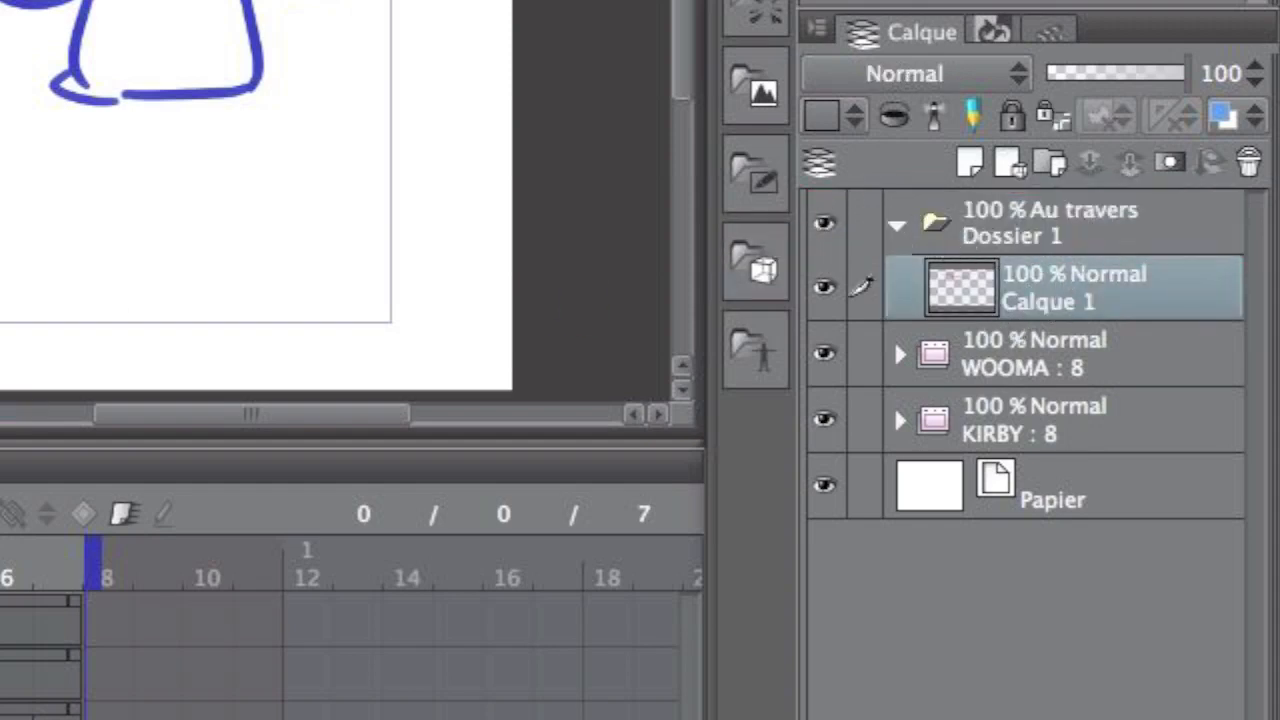
pyautogui.click(1050, 223)
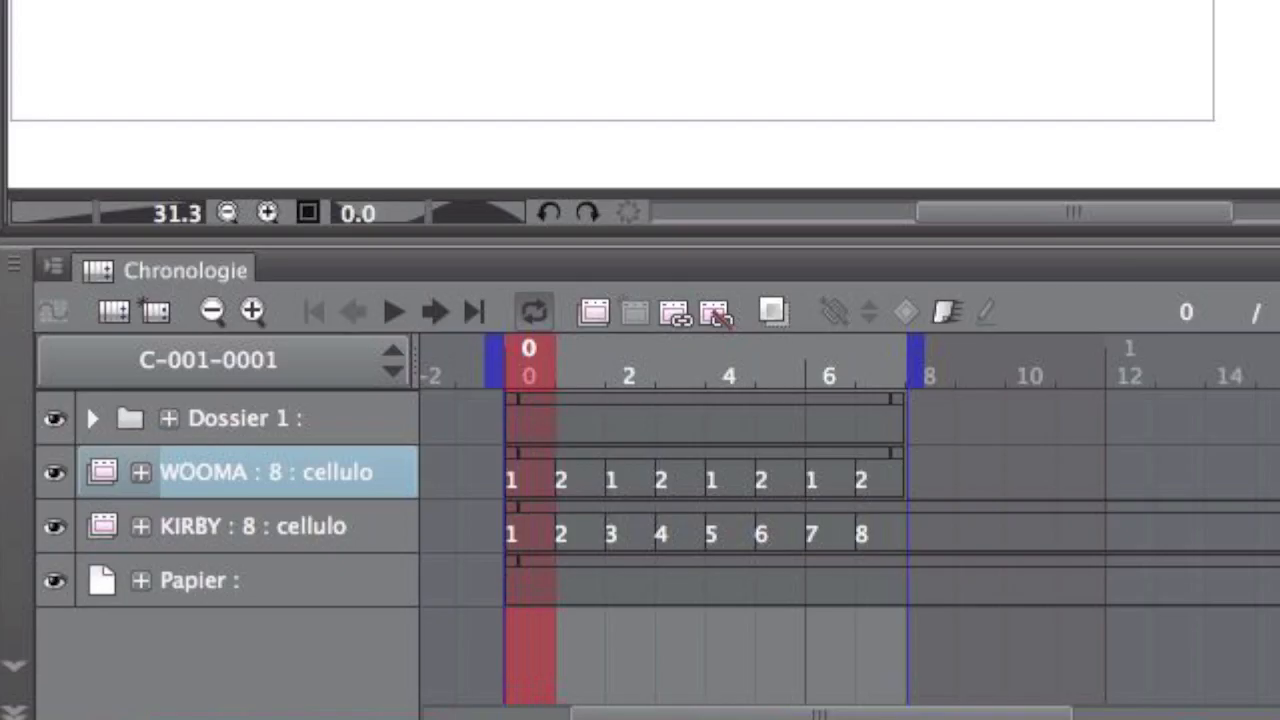
# - Select the WOOMA, KIRBY and Dossier 1 tracks in turn on the timeline
pyautogui.keyDown('shift'); pyautogui.click(289, 539); pyautogui.keyUp('shift')
pyautogui.moveTo(293, 477); pyautogui.dragTo(293, 425)
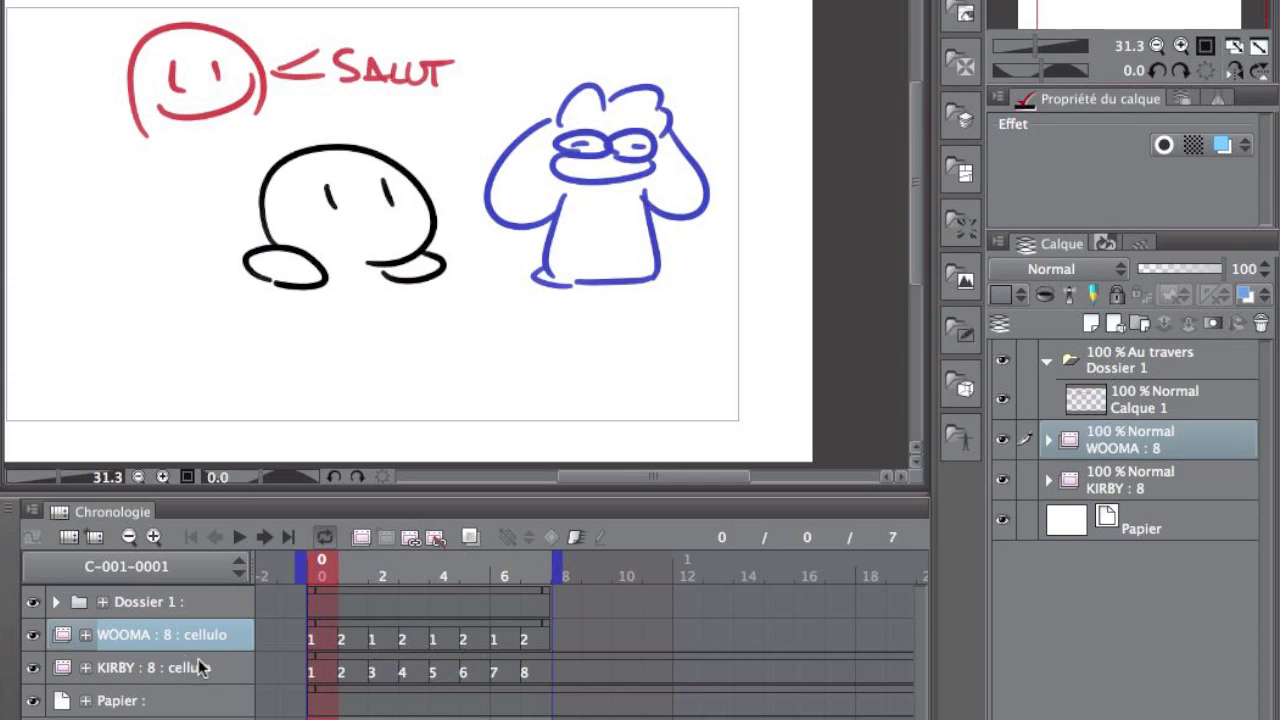
pyautogui.click(169, 680)
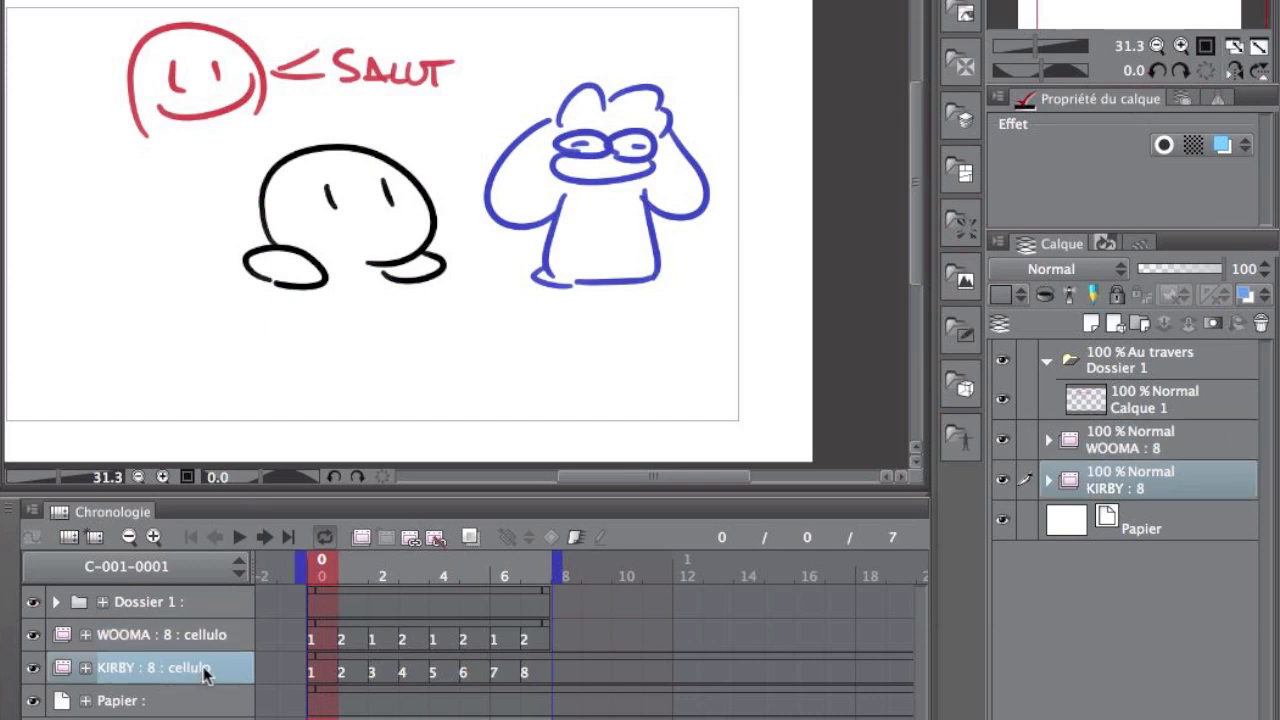
pyautogui.click(150, 593)
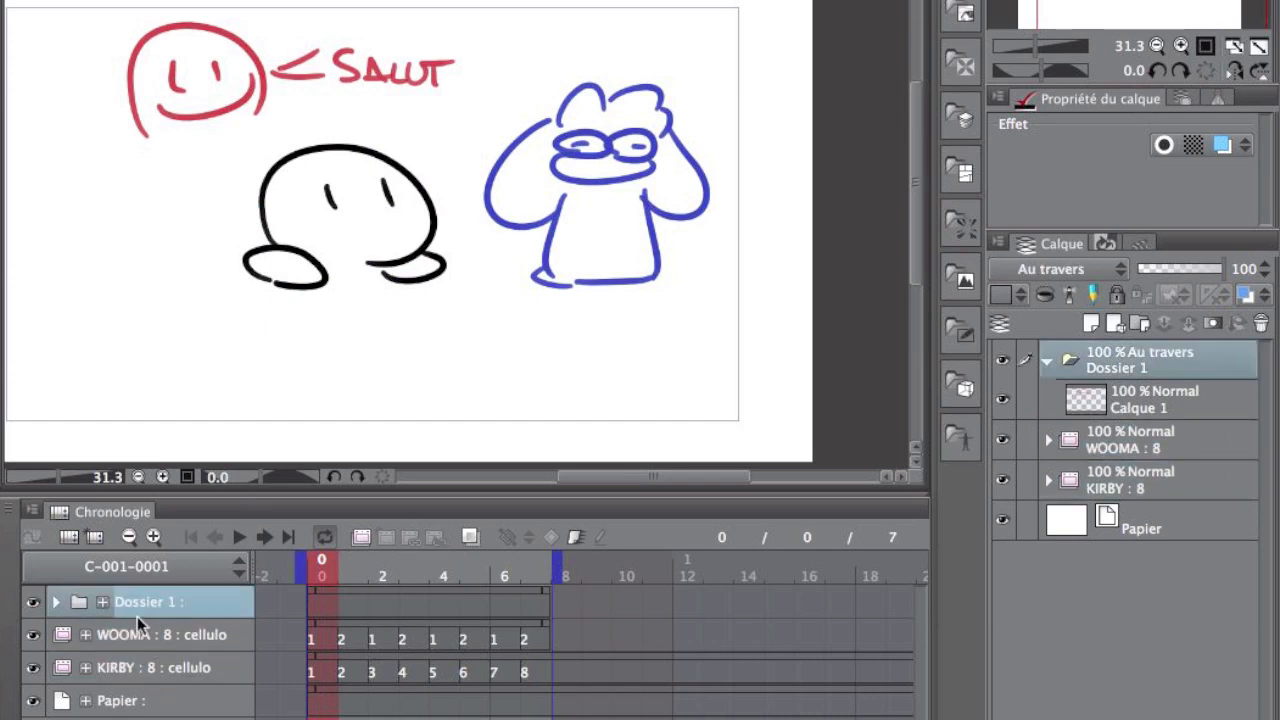
pyautogui.click(140, 662)
pyautogui.click(156, 608)
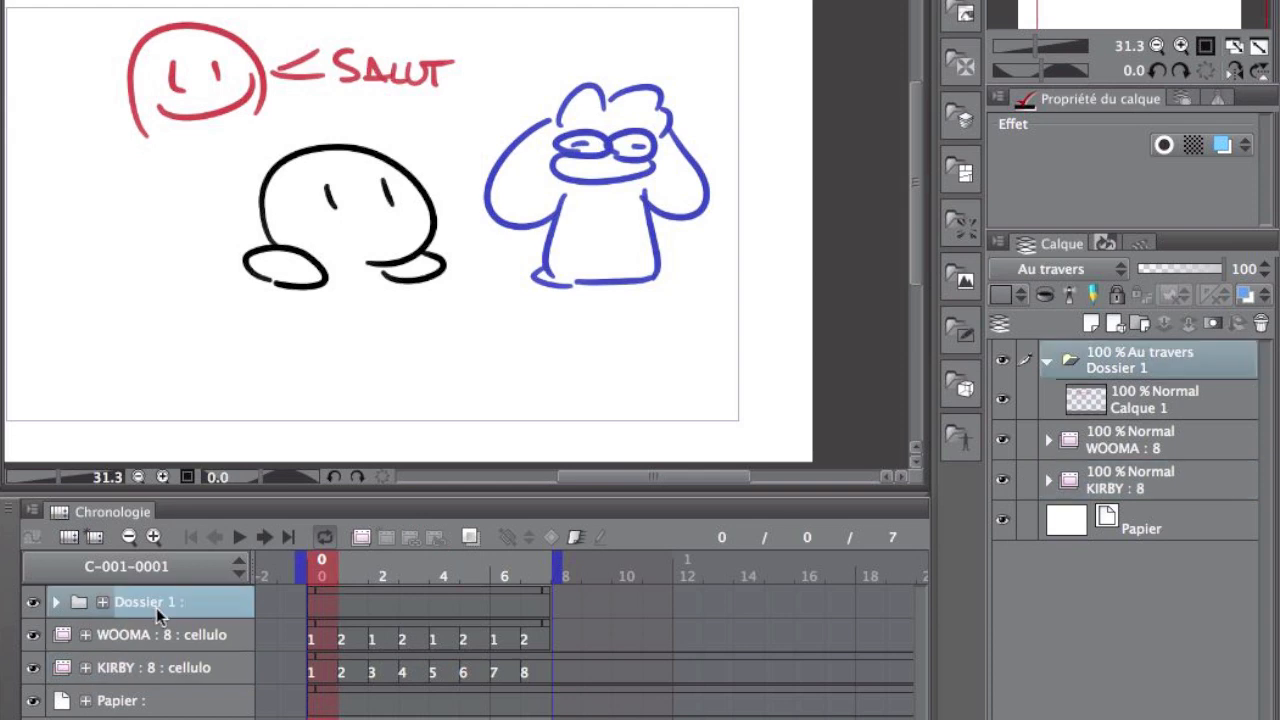
pyautogui.click(167, 667)
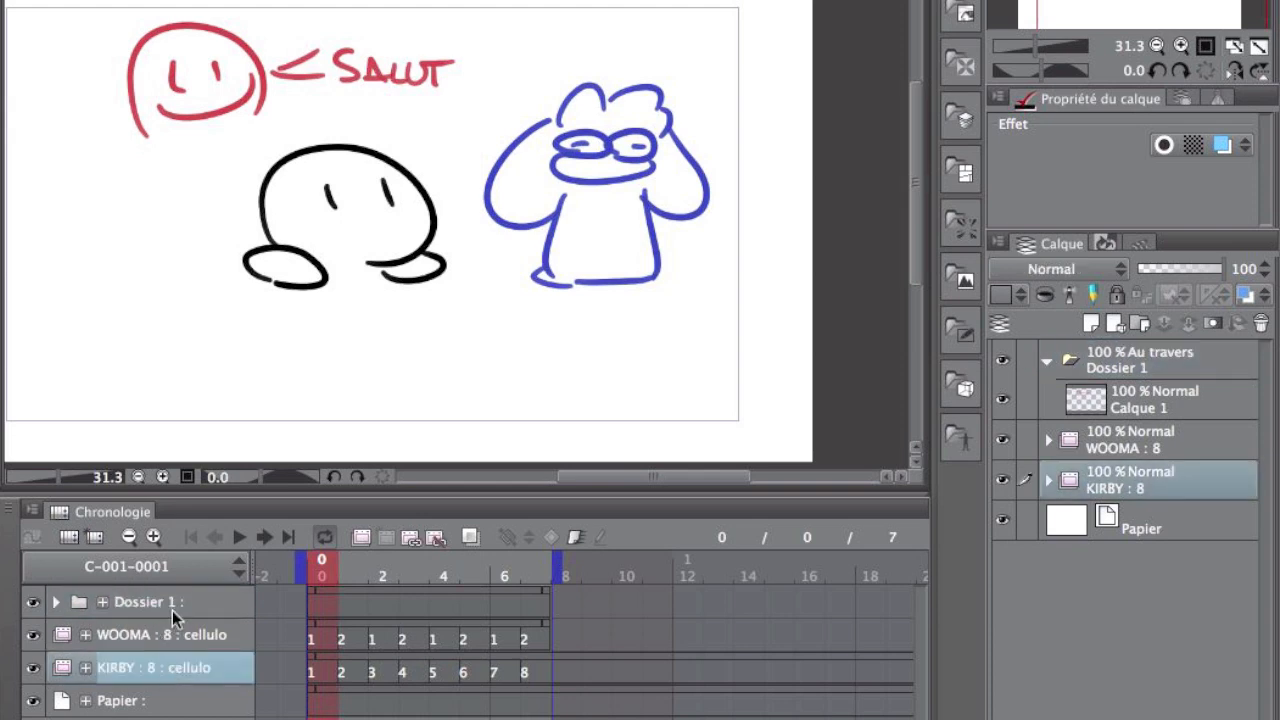
# - Select the WOOMA folder in the layer list and toggle the visibility of Dossier 1 off and on
pyautogui.click(1160, 445)
pyautogui.click(1003, 366)
pyautogui.click(1004, 372)
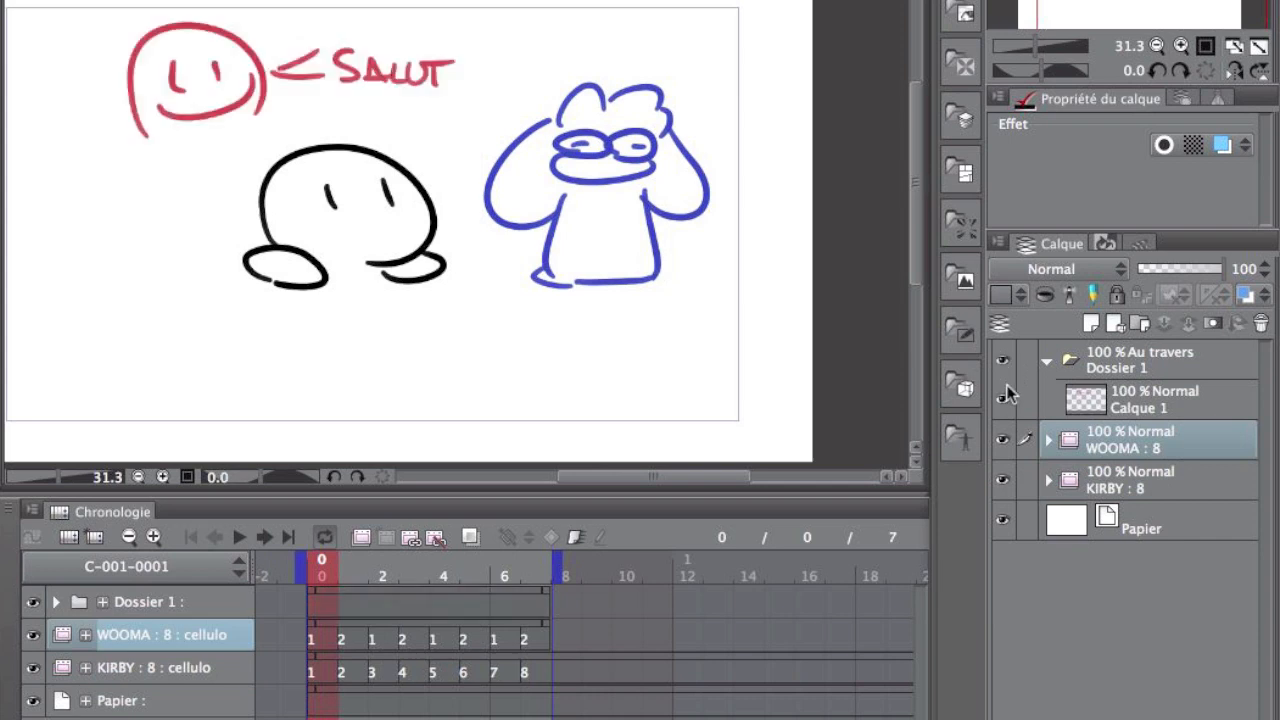
# - Collapse the Dossier 1 folder in the layer list, preview frame 1, and return to frame 0
pyautogui.click(345, 610)
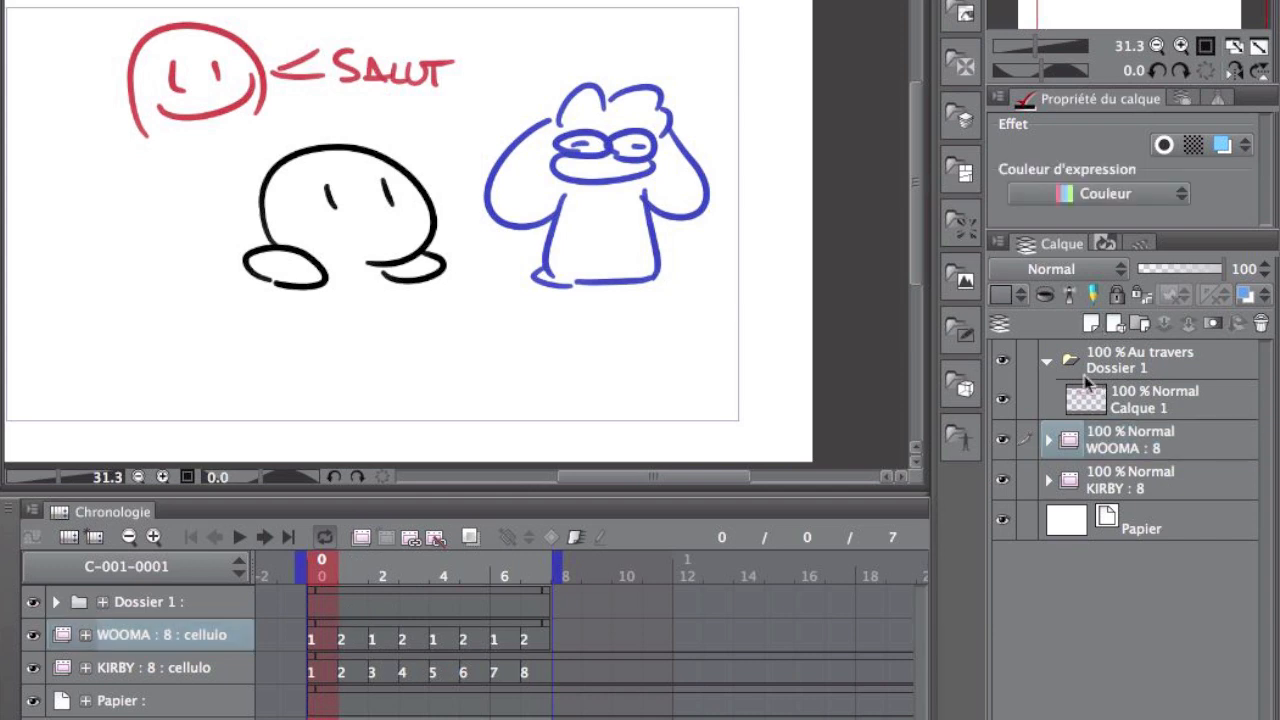
pyautogui.click(1047, 361)
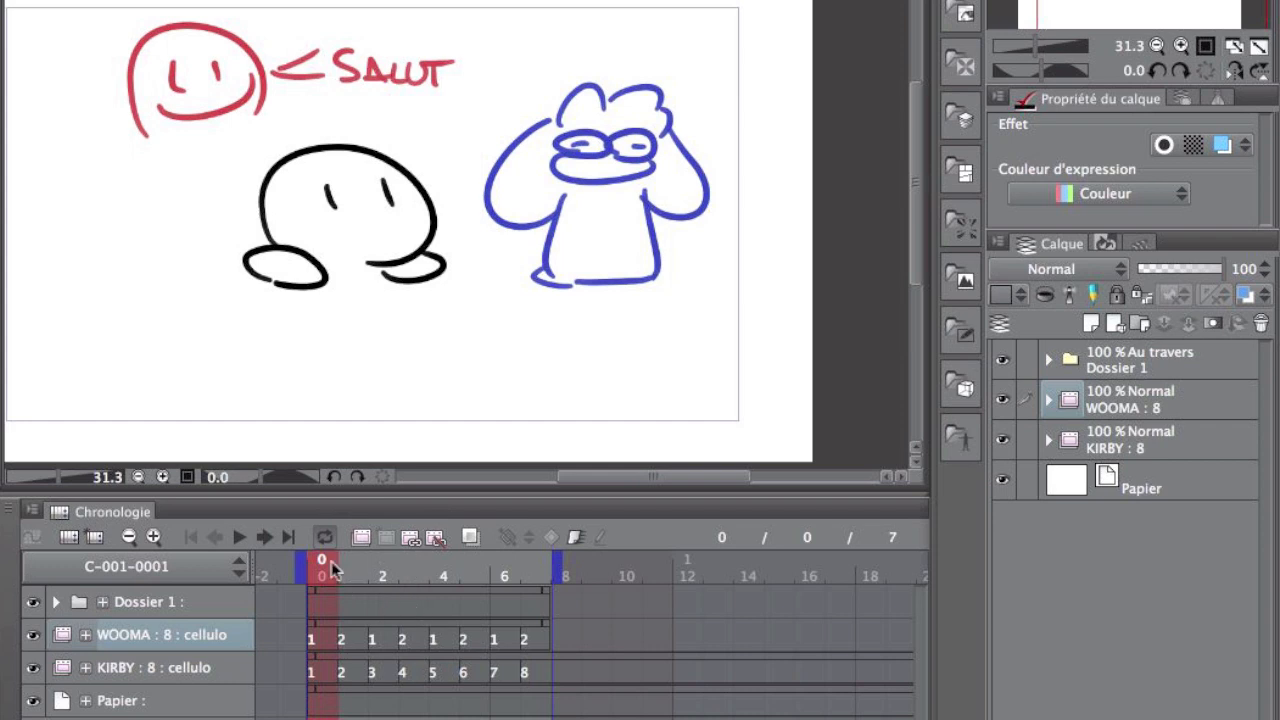
pyautogui.moveTo(333, 570); pyautogui.dragTo(377, 562)
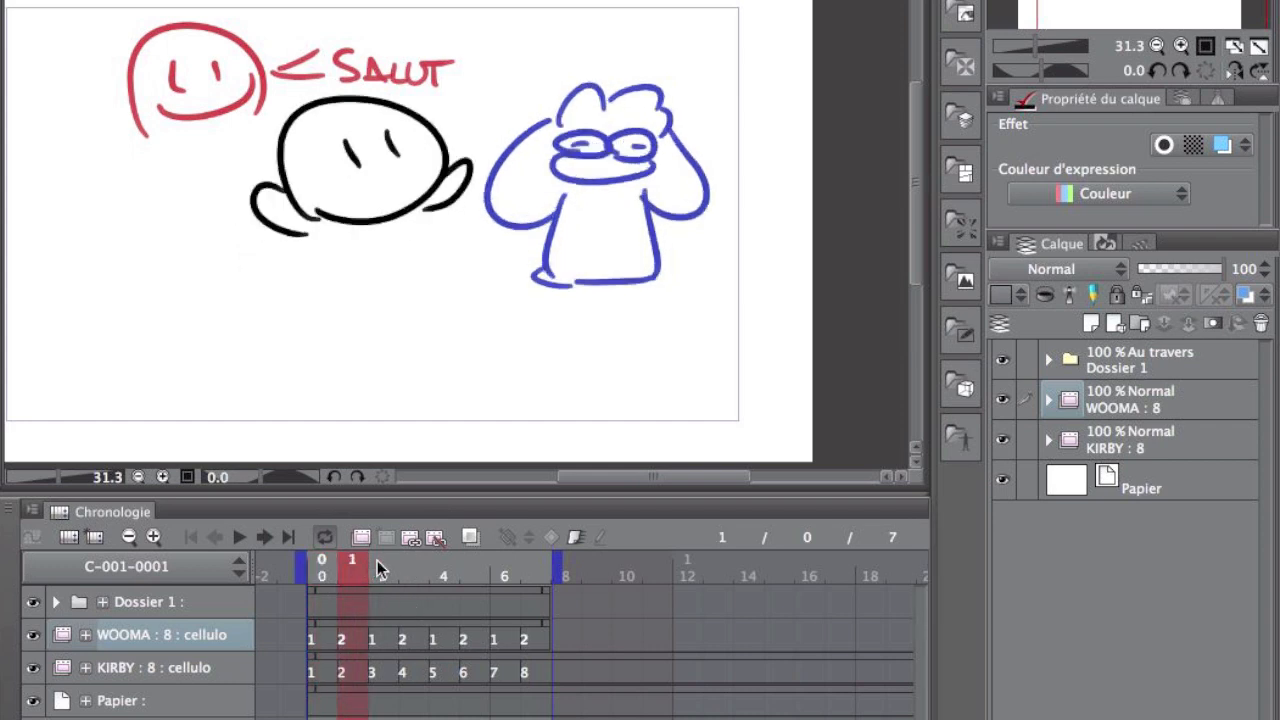
pyautogui.click(322, 575)
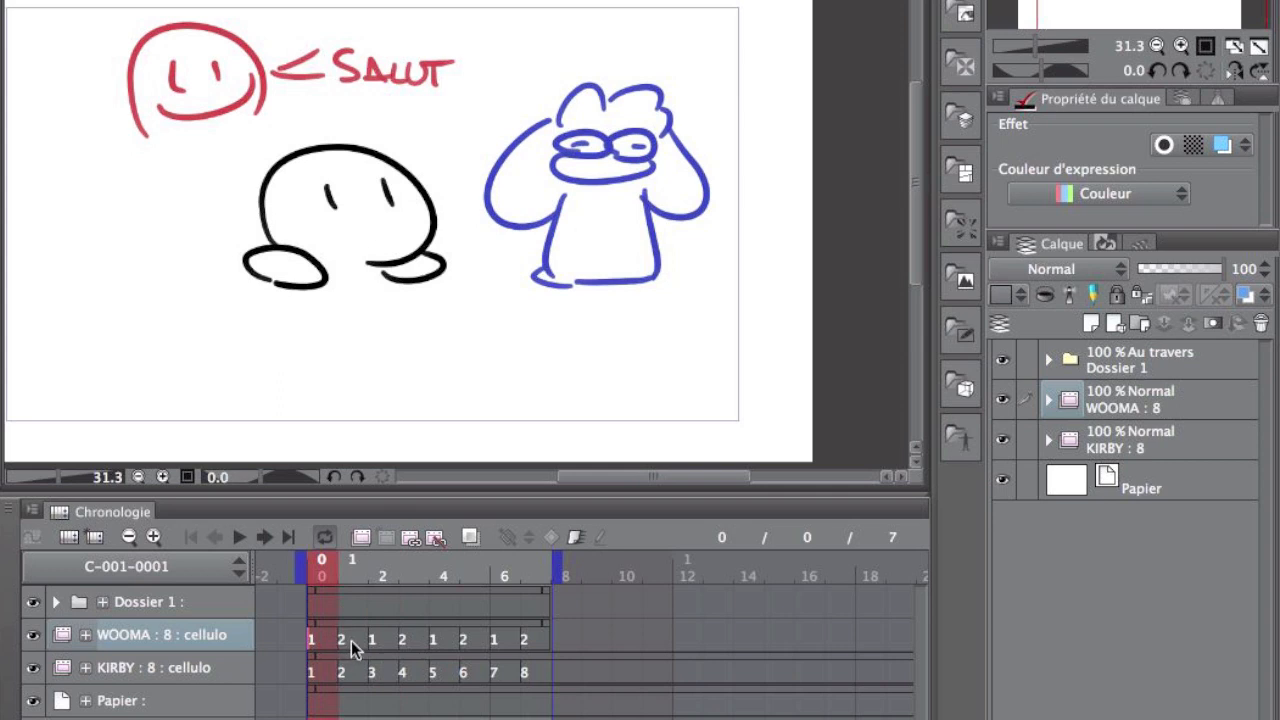
# - Try a freehand stroke across the blue character's face on WOOMA's frame 3, and undo it
pyautogui.click(418, 646)
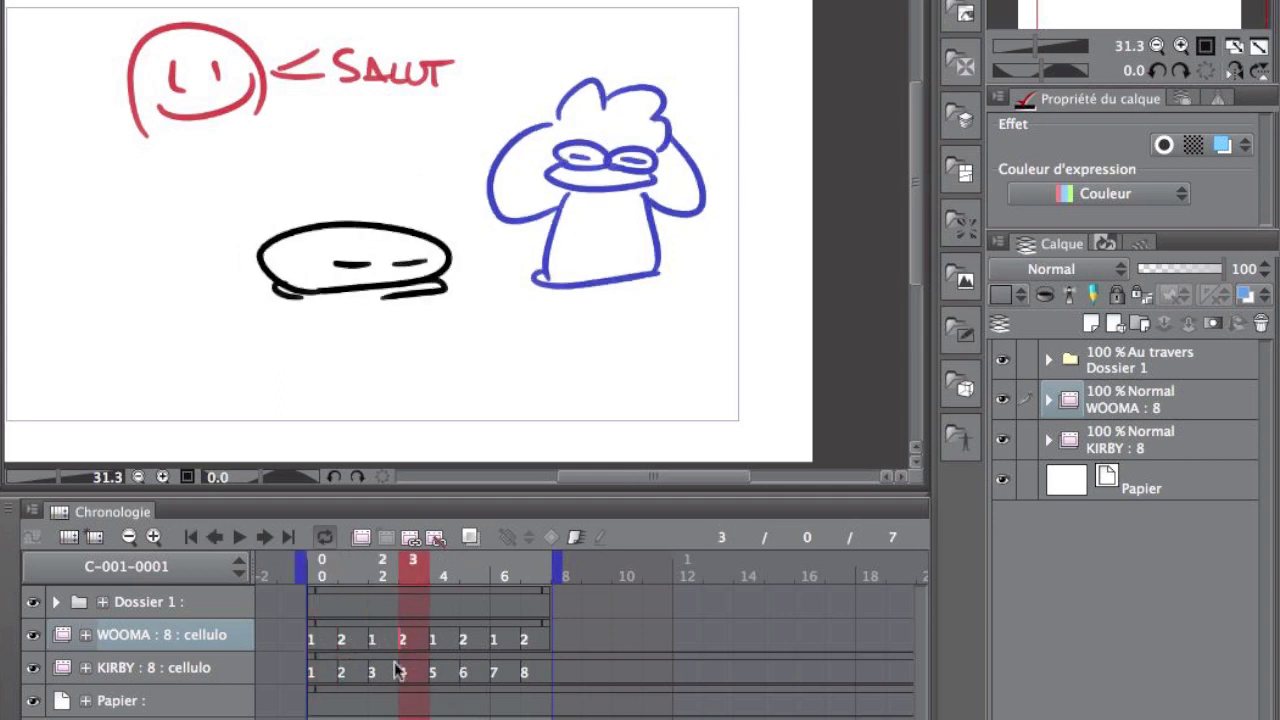
pyautogui.moveTo(618, 161); pyautogui.dragTo(568, 213)
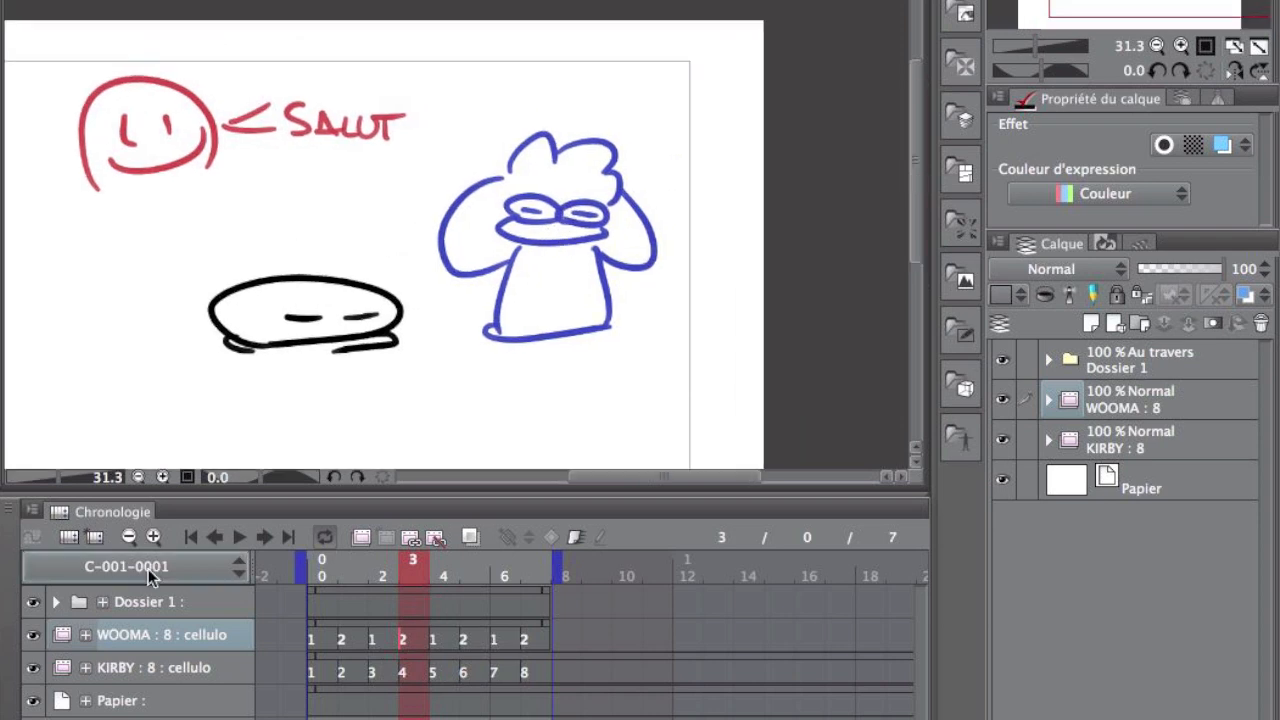
pyautogui.click(162, 479)
pyautogui.click(162, 479)
pyautogui.click(162, 479)
pyautogui.moveTo(560, 310); pyautogui.dragTo(403, 335)
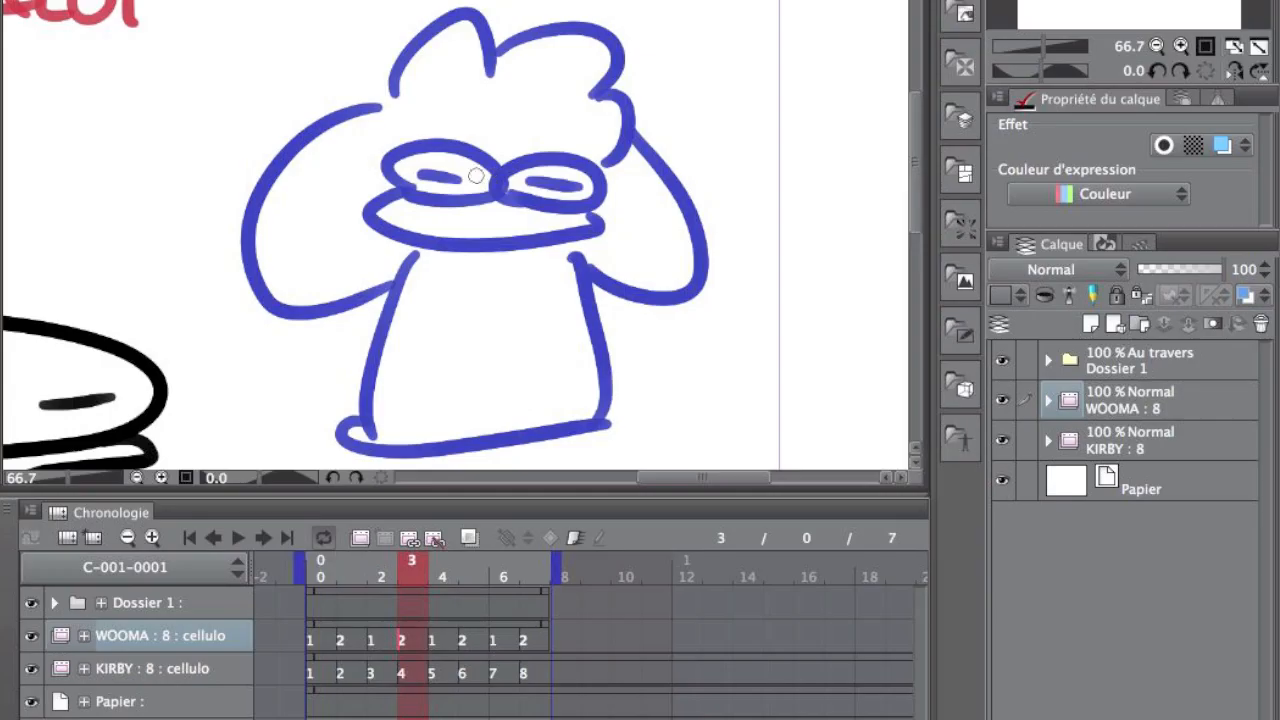
pyautogui.moveTo(440, 171)
pyautogui.mouseDown()
pyautogui.moveTo(554, 117)
pyautogui.moveTo(632, 150)
pyautogui.mouseUp()
pyautogui.press('super+z')
# - Select KIRBY's frame 3, scrub the neighbouring frames on the timeline, and return to WOOMA's cel on frame 3
pyautogui.click(412, 684)
pyautogui.moveTo(317, 572); pyautogui.dragTo(405, 614)
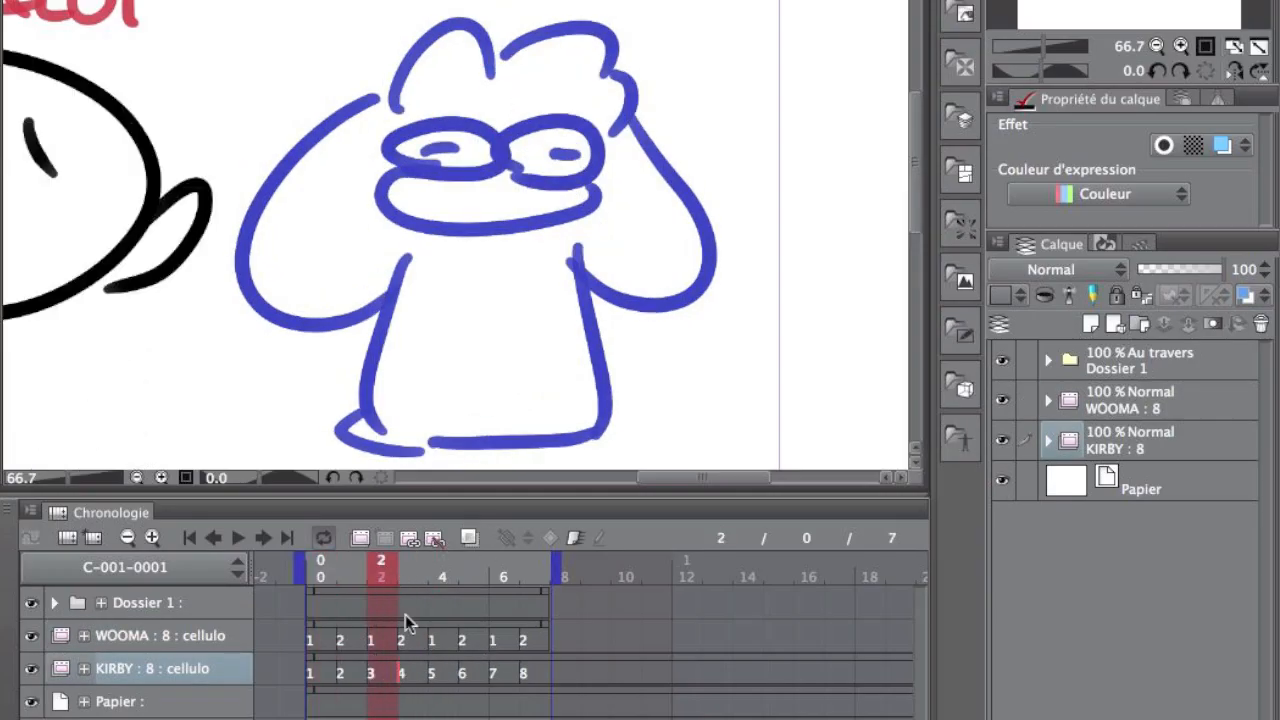
pyautogui.click(406, 644)
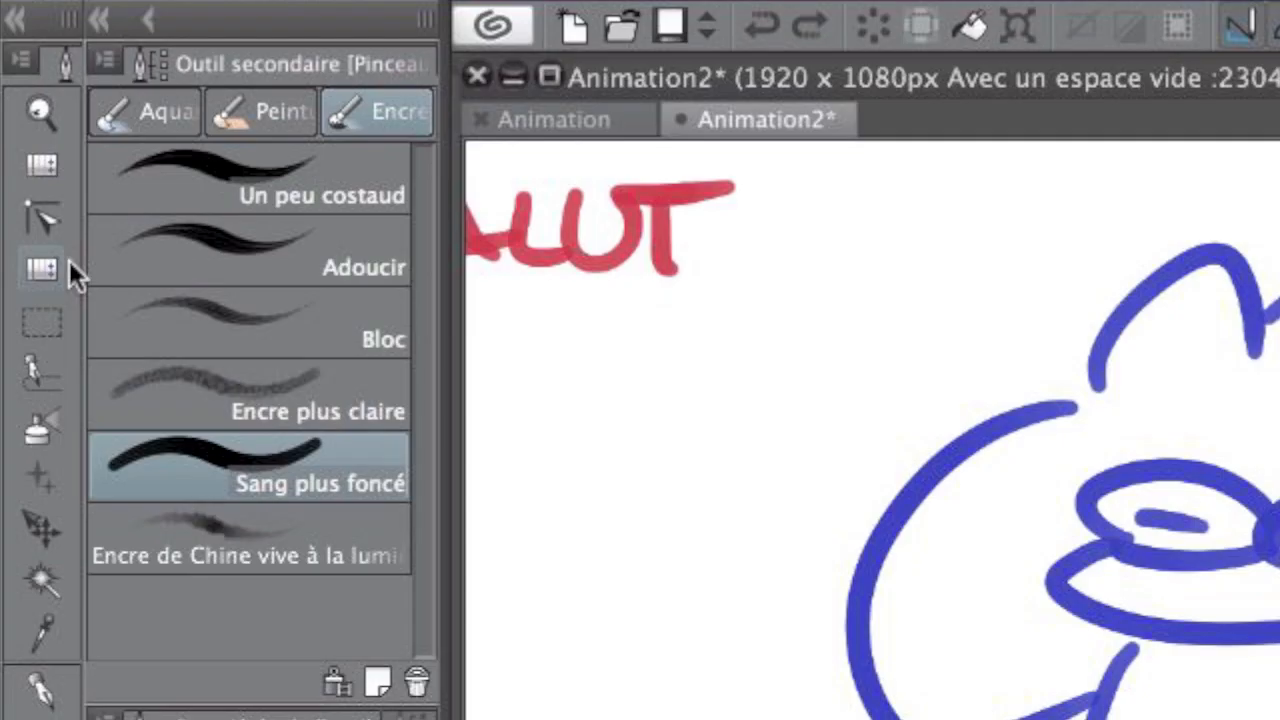
# - Select KIRBY's cel 4 from its drawing on the canvas using Sélection du calque 2, and collapse the KIRBY folder in the layer list
pyautogui.click(41, 270)
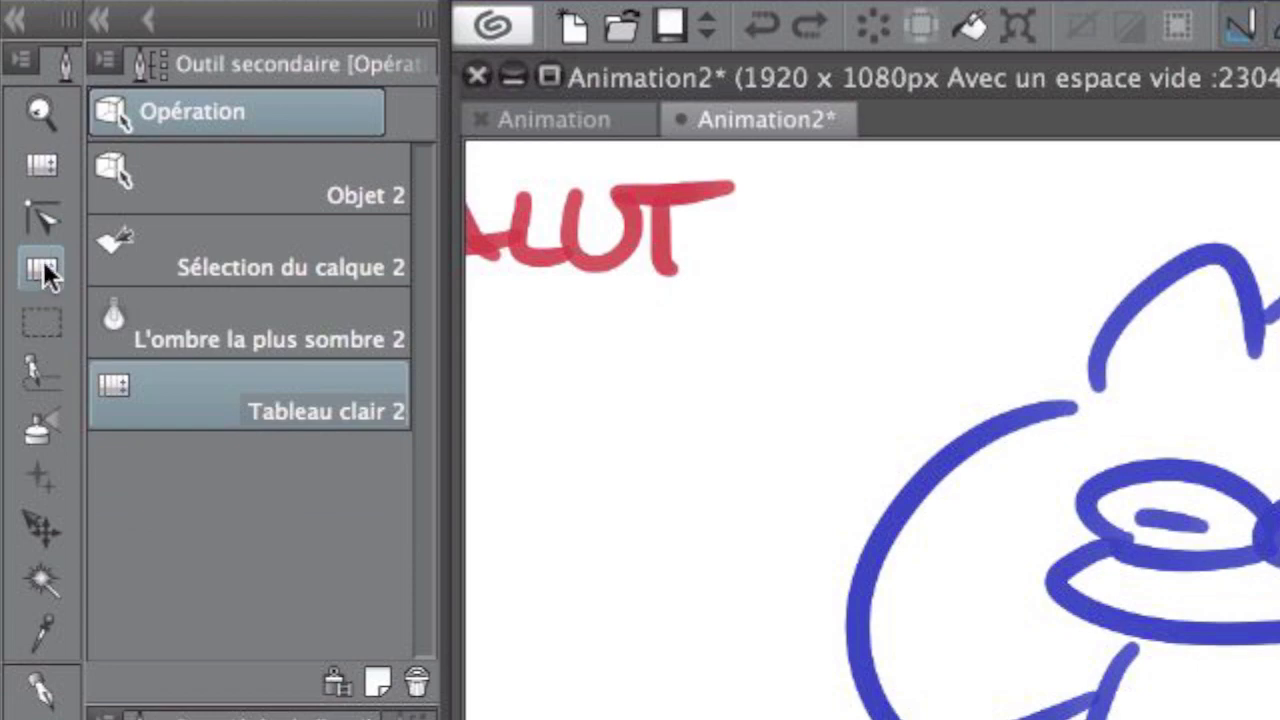
pyautogui.click(205, 249)
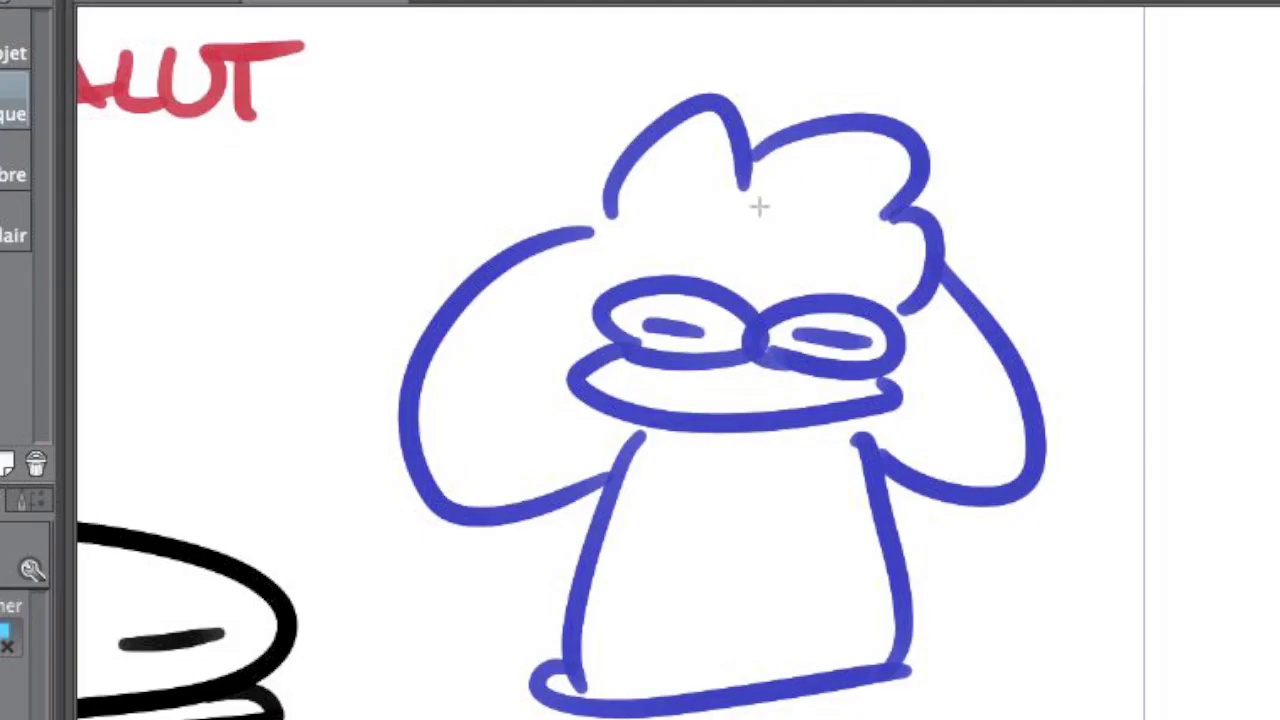
pyautogui.moveTo(625, 233); pyautogui.dragTo(1025, 184)
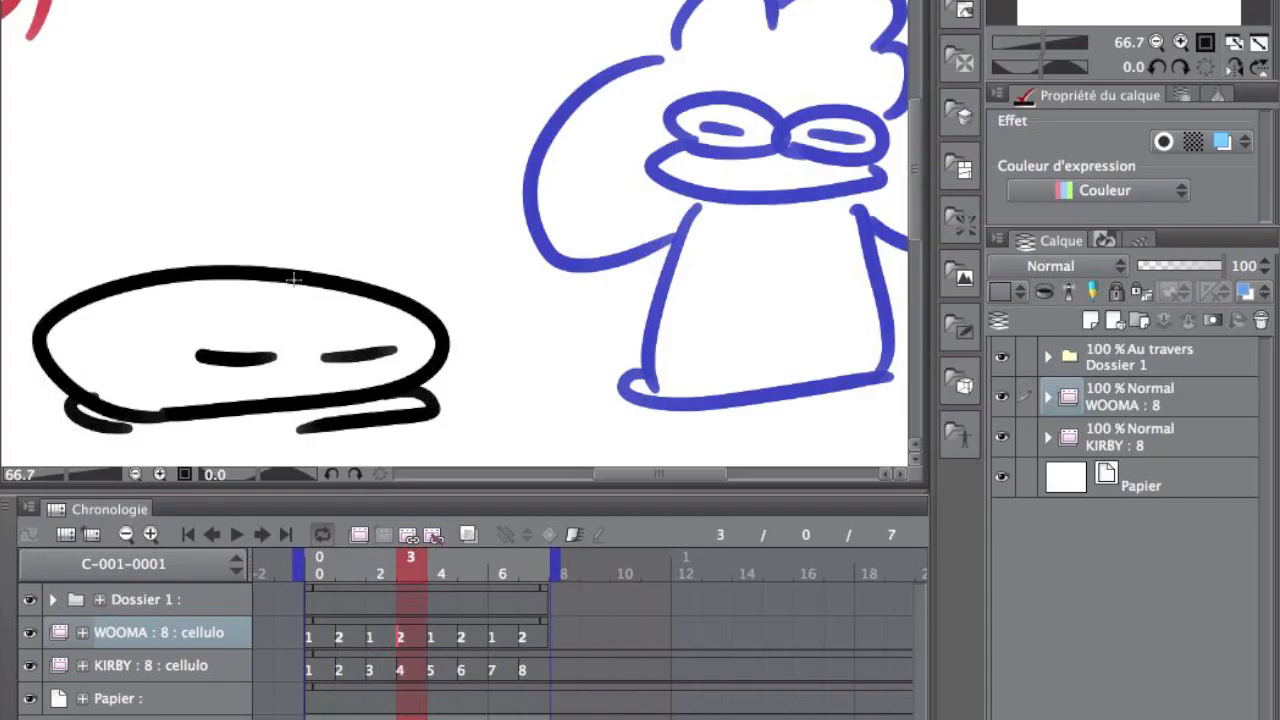
pyautogui.click(486, 479)
pyautogui.moveTo(851, 430); pyautogui.dragTo(766, 427)
pyautogui.moveTo(200, 247); pyautogui.dragTo(390, 267)
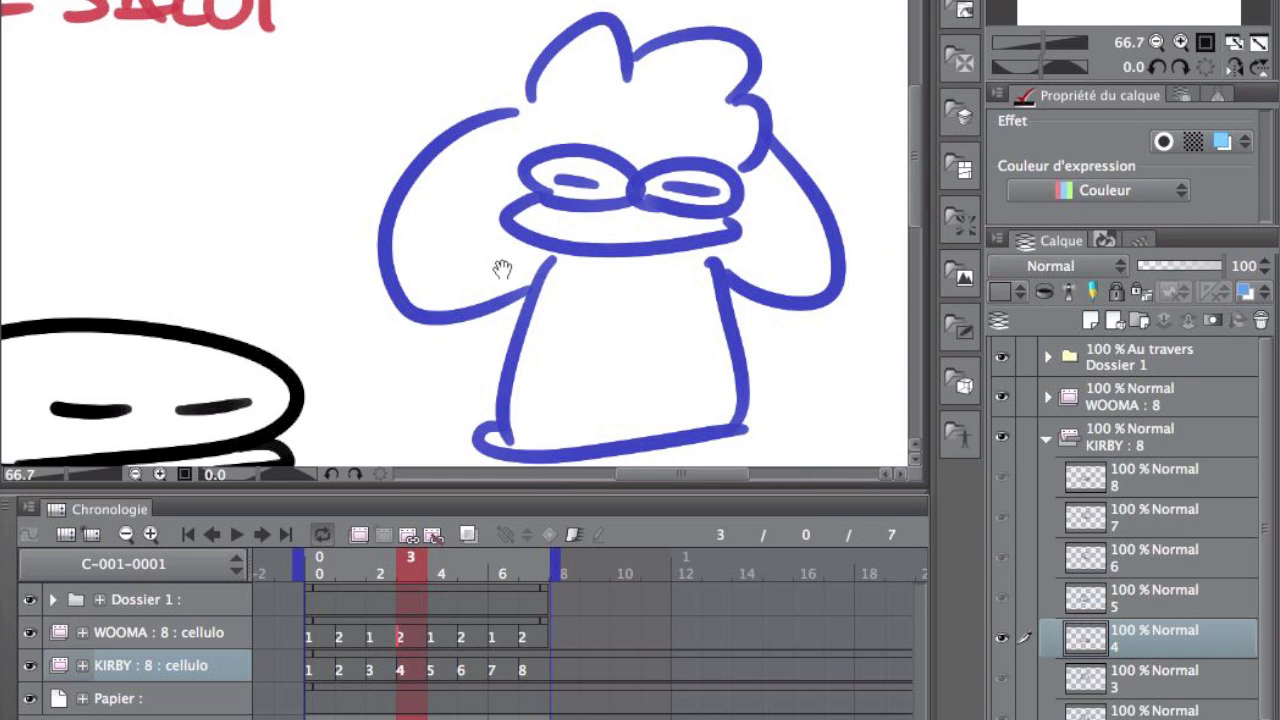
pyautogui.moveTo(503, 271); pyautogui.dragTo(435, 242)
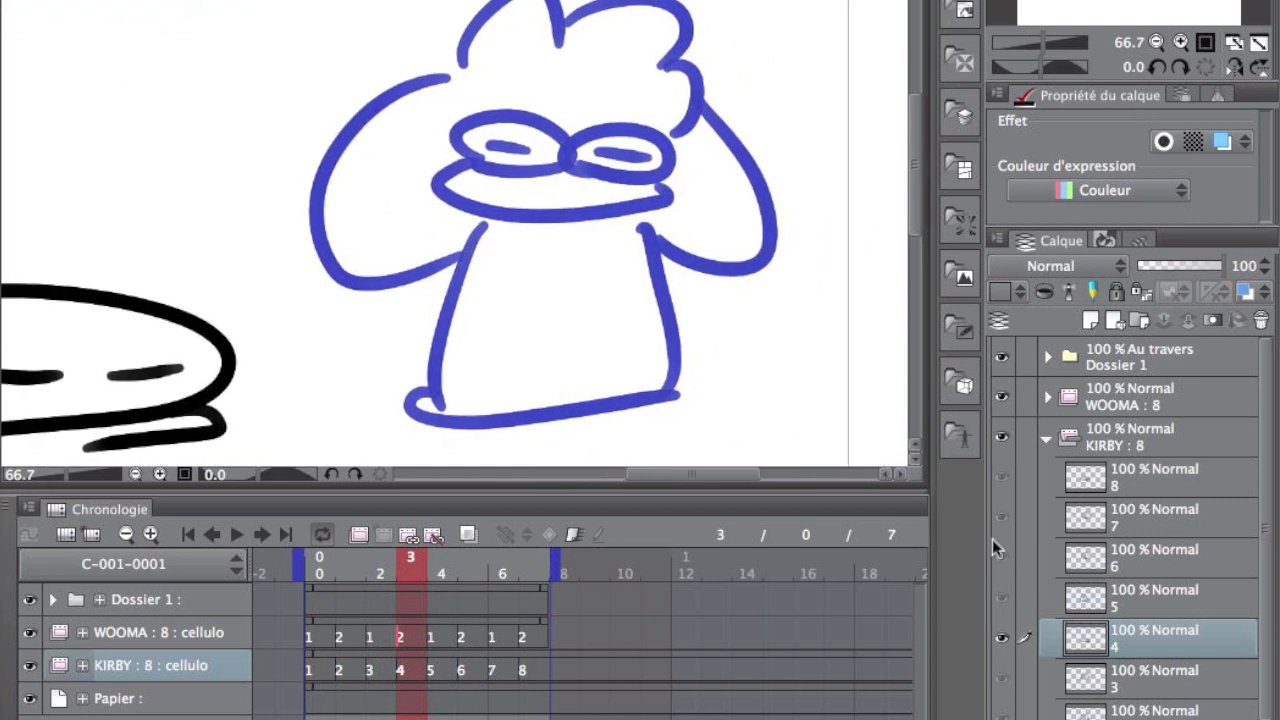
pyautogui.click(1045, 439)
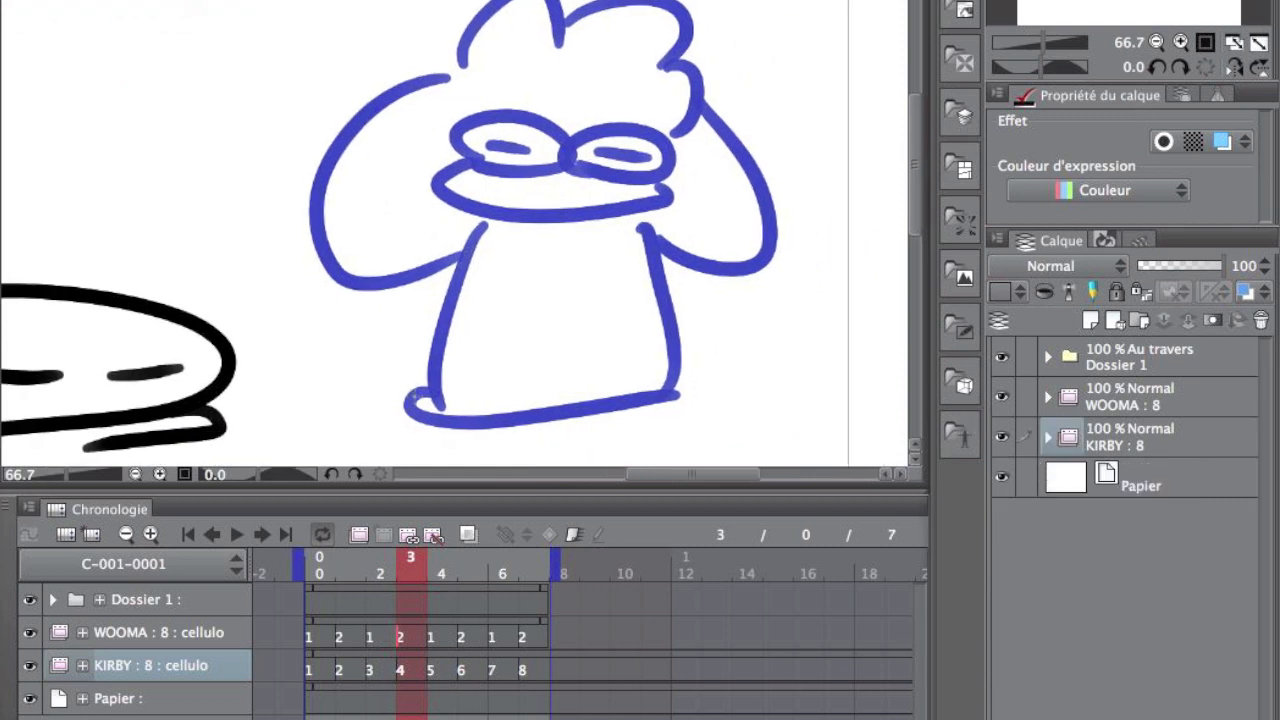
pyautogui.moveTo(406, 337)
pyautogui.mouseDown()
pyautogui.moveTo(429, 337)
pyautogui.moveTo(425, 324)
pyautogui.mouseUp()
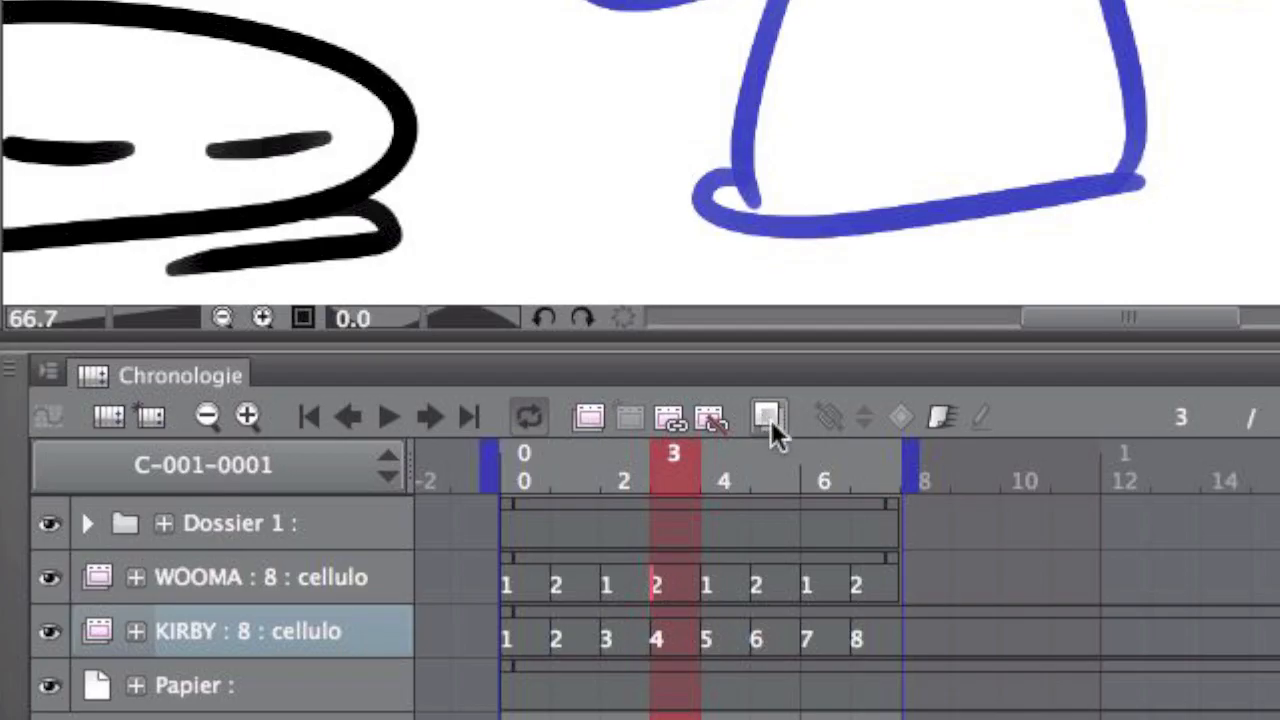
# - Enable onion skin for the KIRBY track and go to frame 0 on the timeline
pyautogui.click(471, 534)
pyautogui.click(323, 625)
pyautogui.moveTo(370, 415)
pyautogui.mouseDown()
pyautogui.moveTo(480, 420)
pyautogui.moveTo(539, 440)
pyautogui.mouseUp()
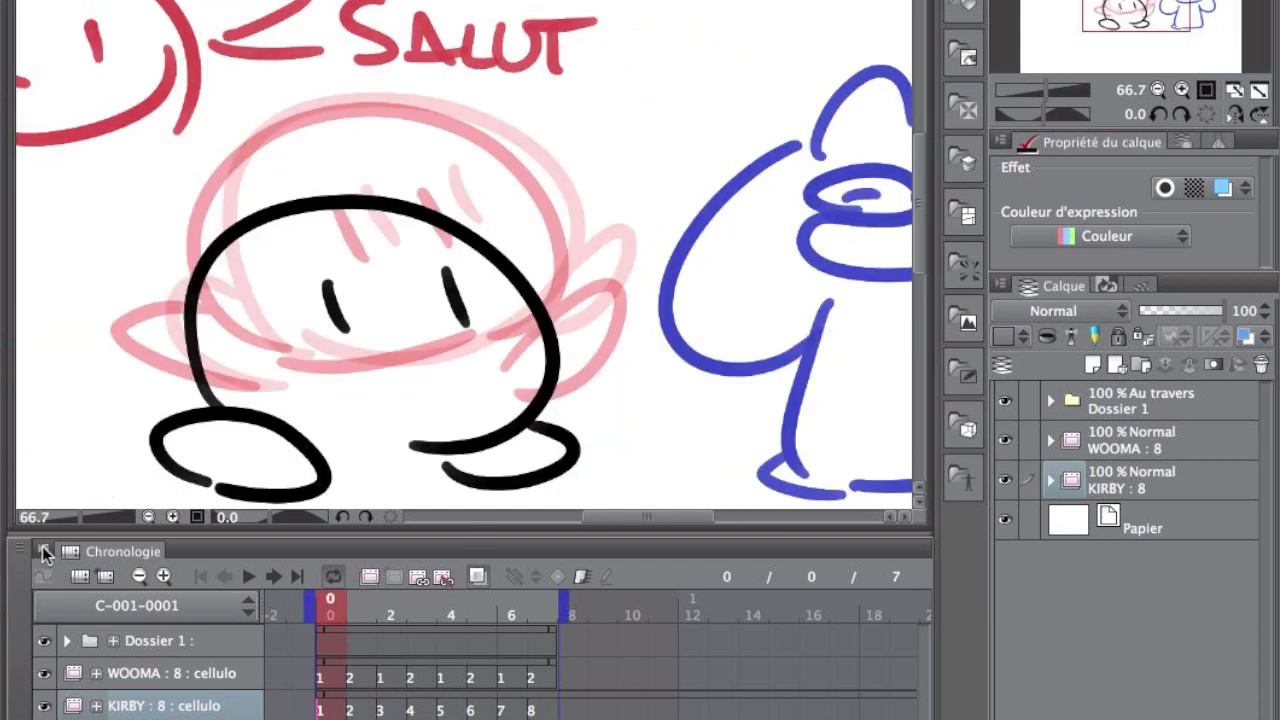
# - Open the onion skin settings (Réglages de papier pelure) and activate the previous-image cel count for editing
pyautogui.click(44, 547)
pyautogui.click(38, 555)
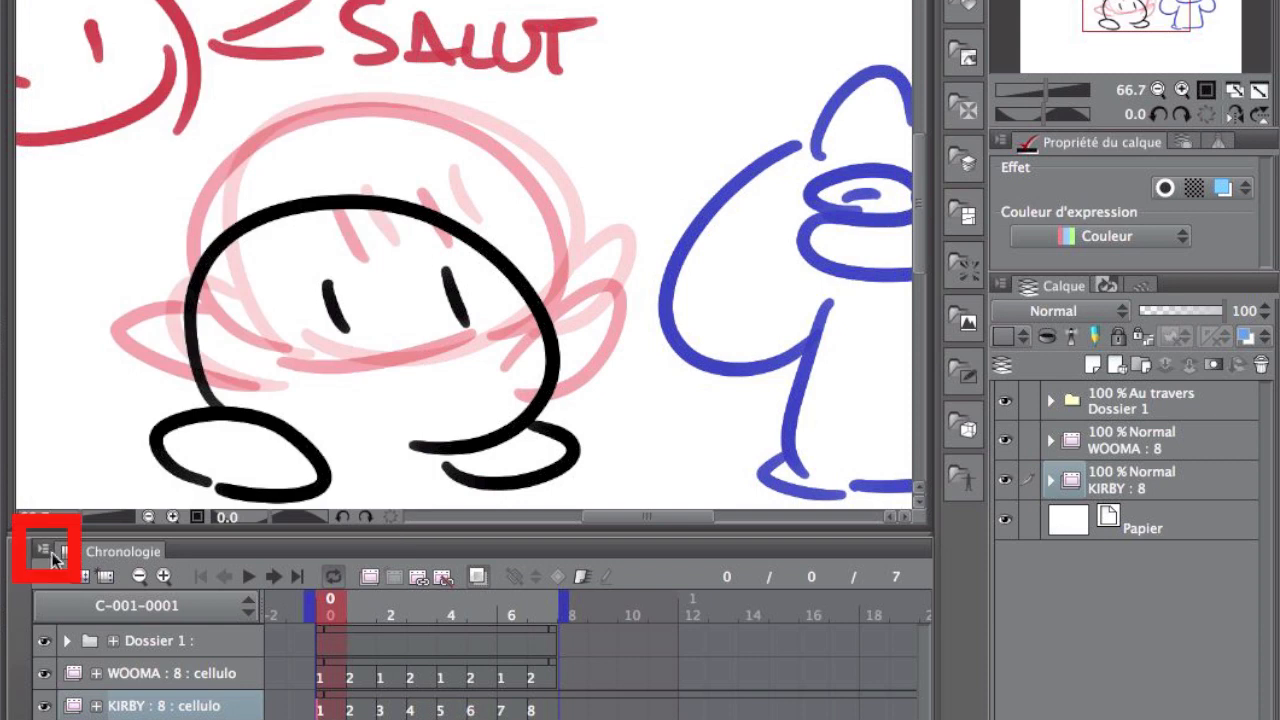
pyautogui.click(42, 548)
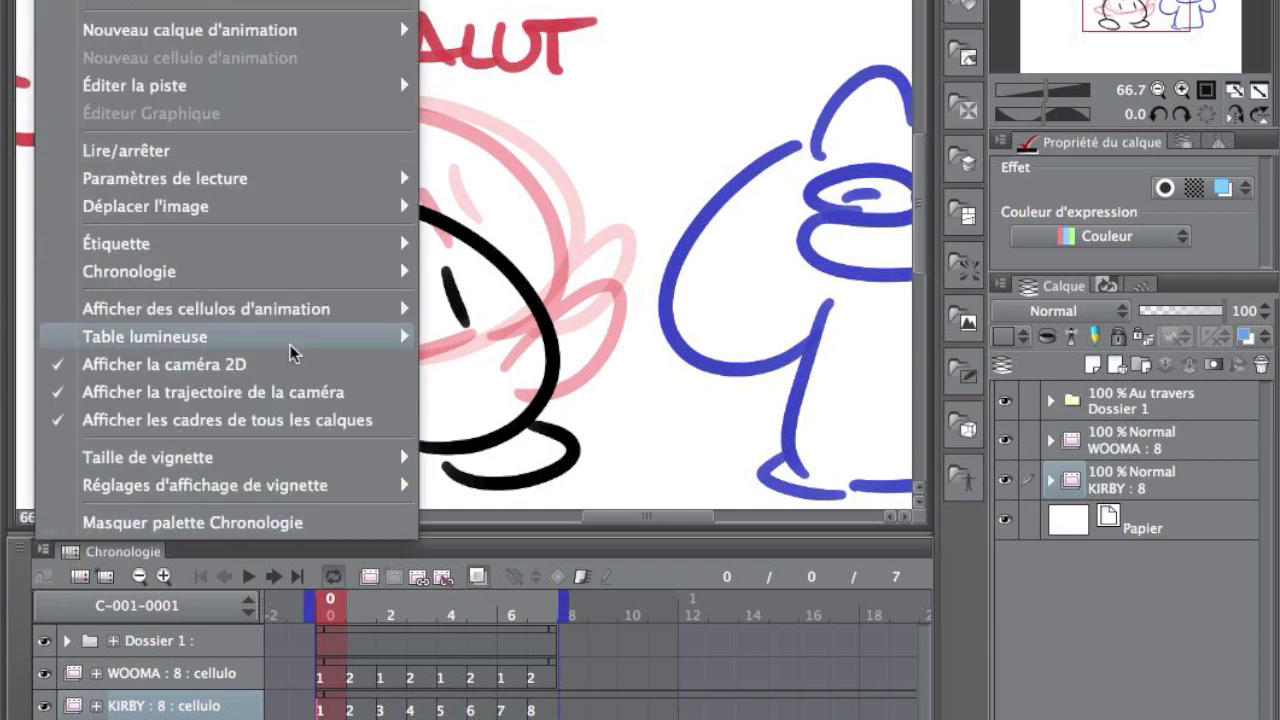
pyautogui.moveTo(130, 318)
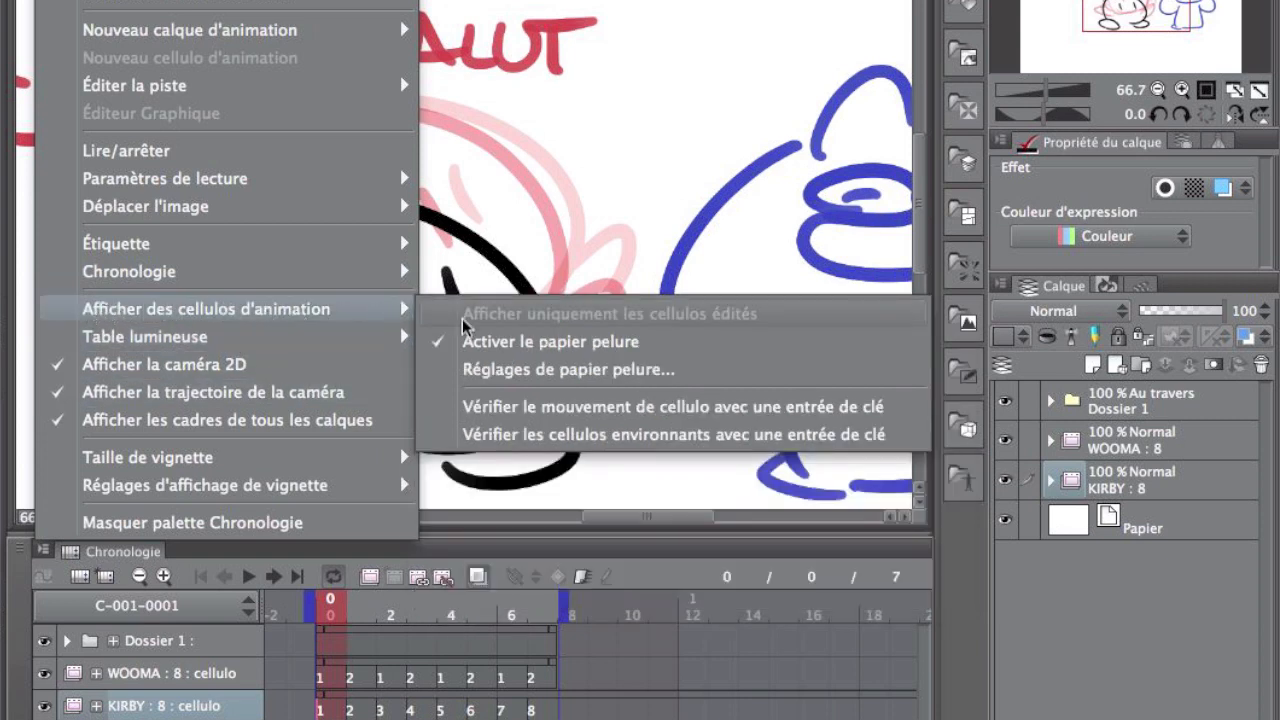
pyautogui.click(512, 372)
pyautogui.moveTo(651, 10); pyautogui.dragTo(541, 118)
pyautogui.click(564, 103)
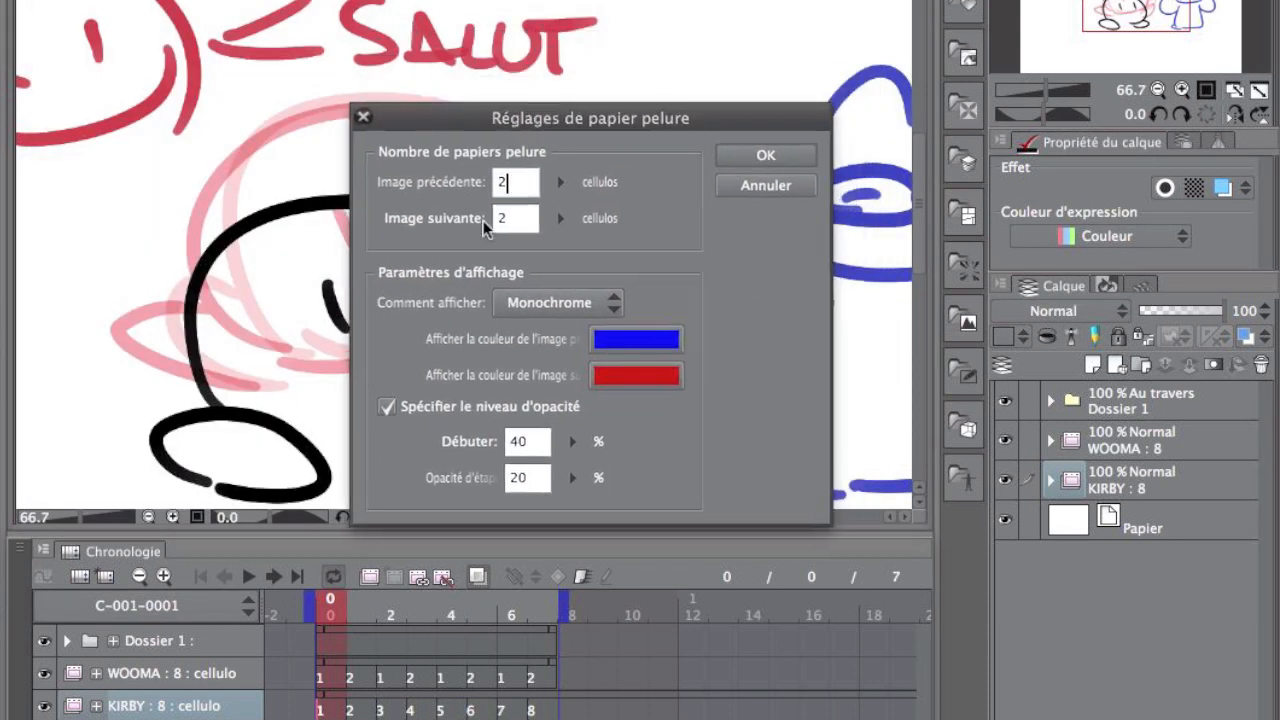
# - Inspect the display colours assigned to the previous and following onion skin images
pyautogui.click(636, 339)
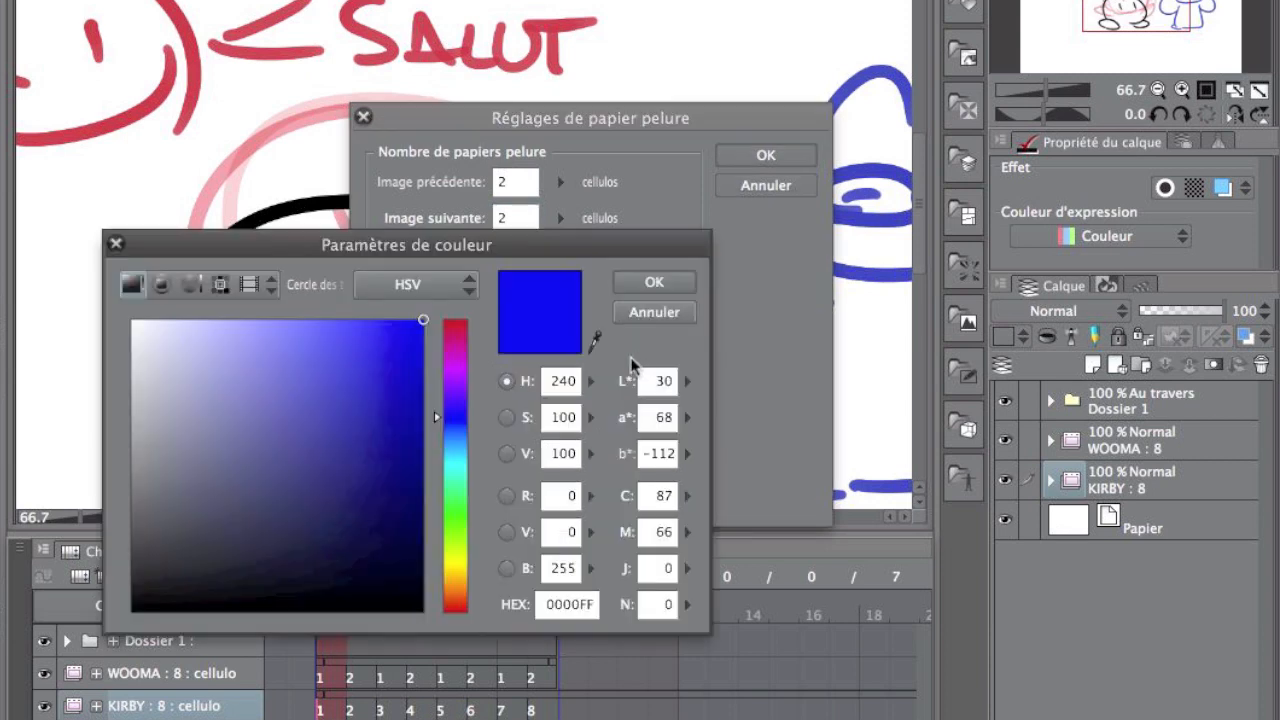
pyautogui.click(654, 312)
pyautogui.click(628, 375)
pyautogui.click(650, 308)
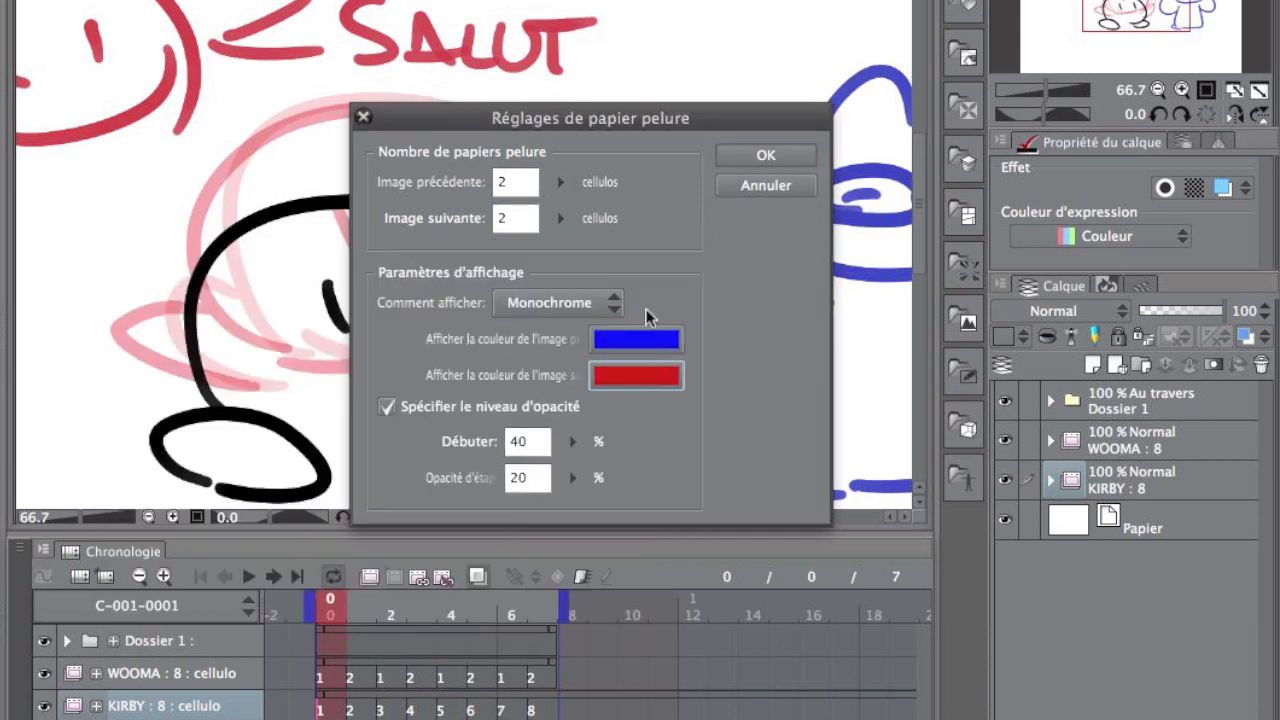
pyautogui.click(645, 373)
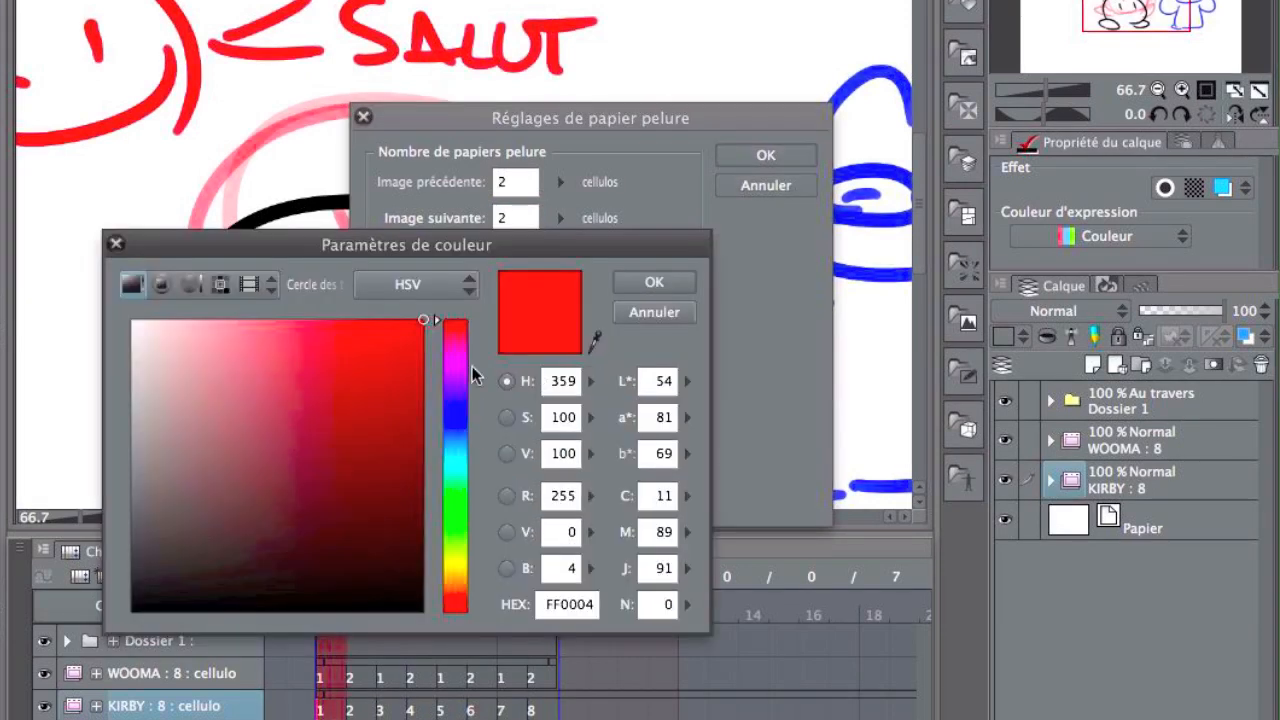
pyautogui.click(655, 284)
# - Try the Demi-couleur display mode for the onion skin and set it back to Monochrome
pyautogui.click(580, 306)
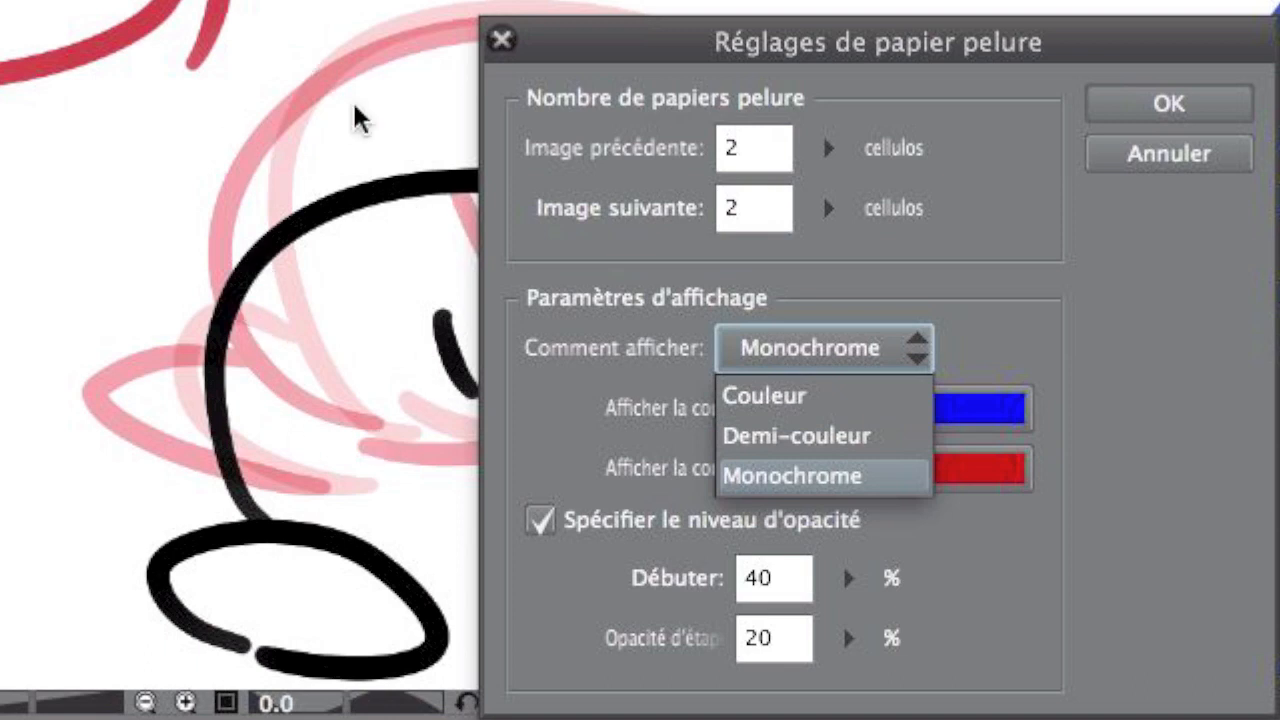
pyautogui.click(838, 438)
pyautogui.click(817, 360)
pyautogui.click(809, 475)
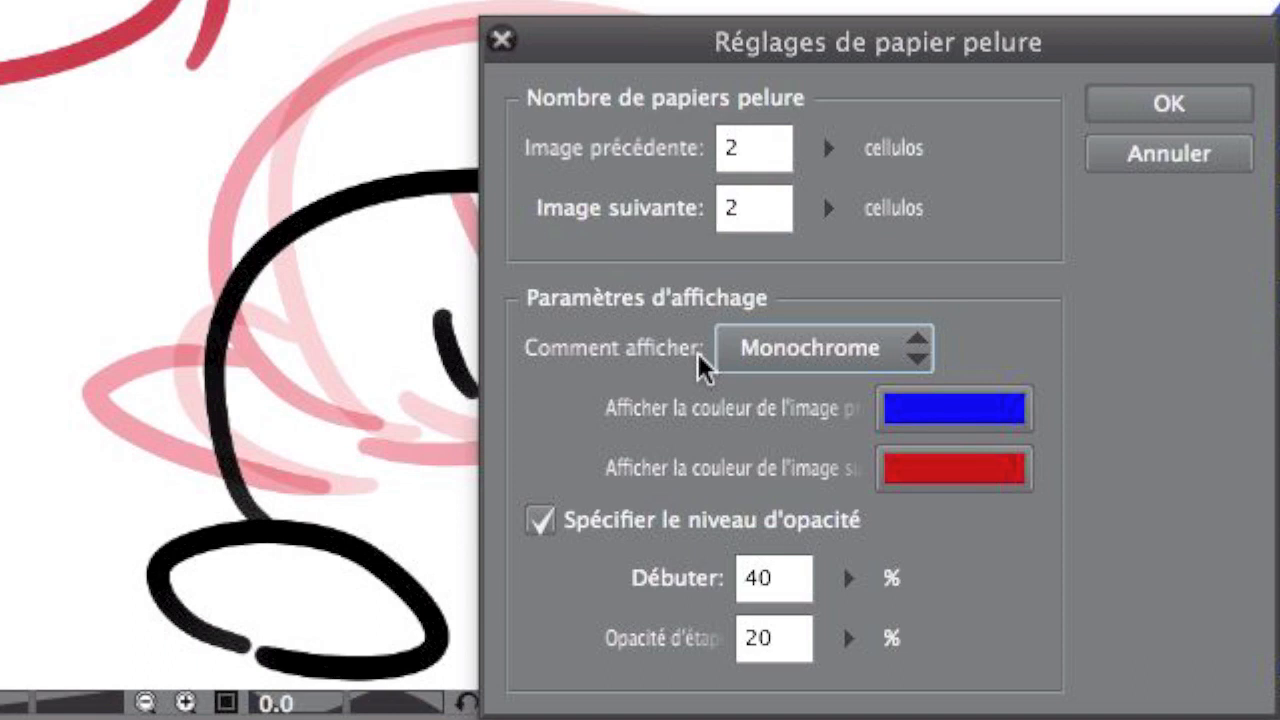
pyautogui.click(909, 366)
pyautogui.click(826, 478)
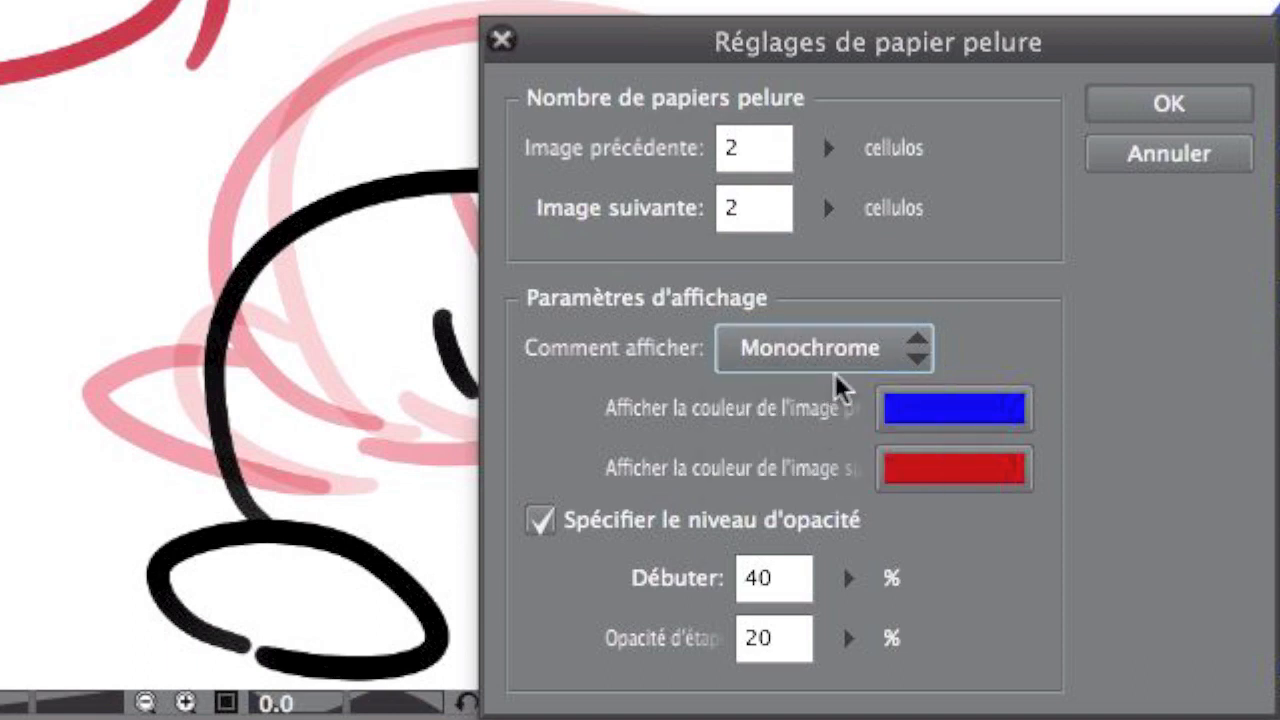
# - Review the starting opacity and opacity step fields of the onion skin, and close the settings
pyautogui.click(765, 578)
pyautogui.moveTo(765, 578); pyautogui.dragTo(723, 571)
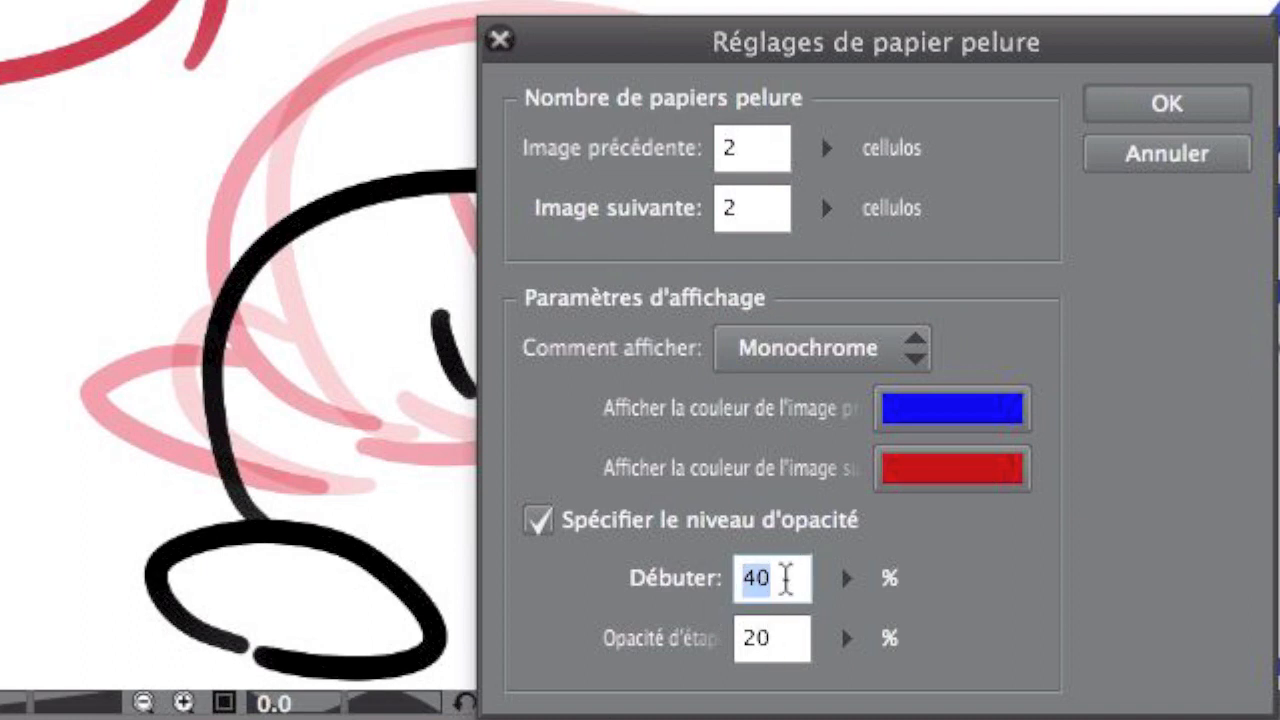
pyautogui.click(774, 640)
pyautogui.moveTo(774, 640); pyautogui.dragTo(740, 640)
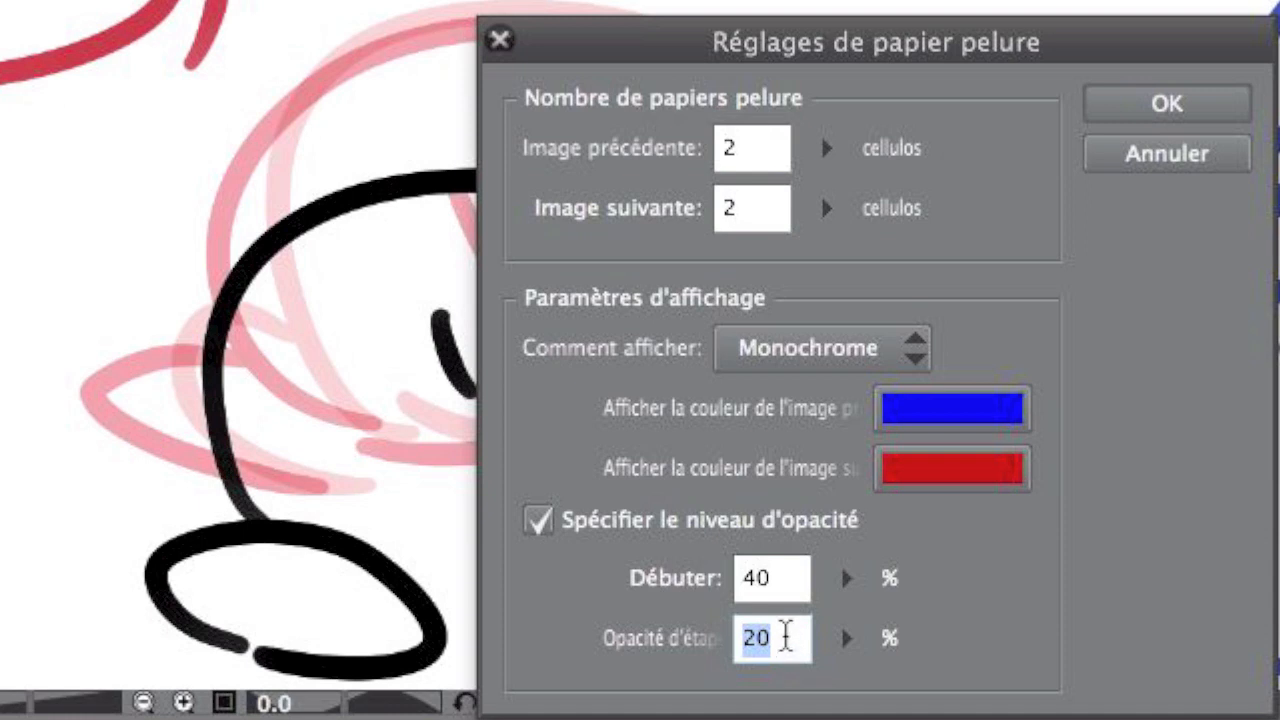
pyautogui.click(786, 578)
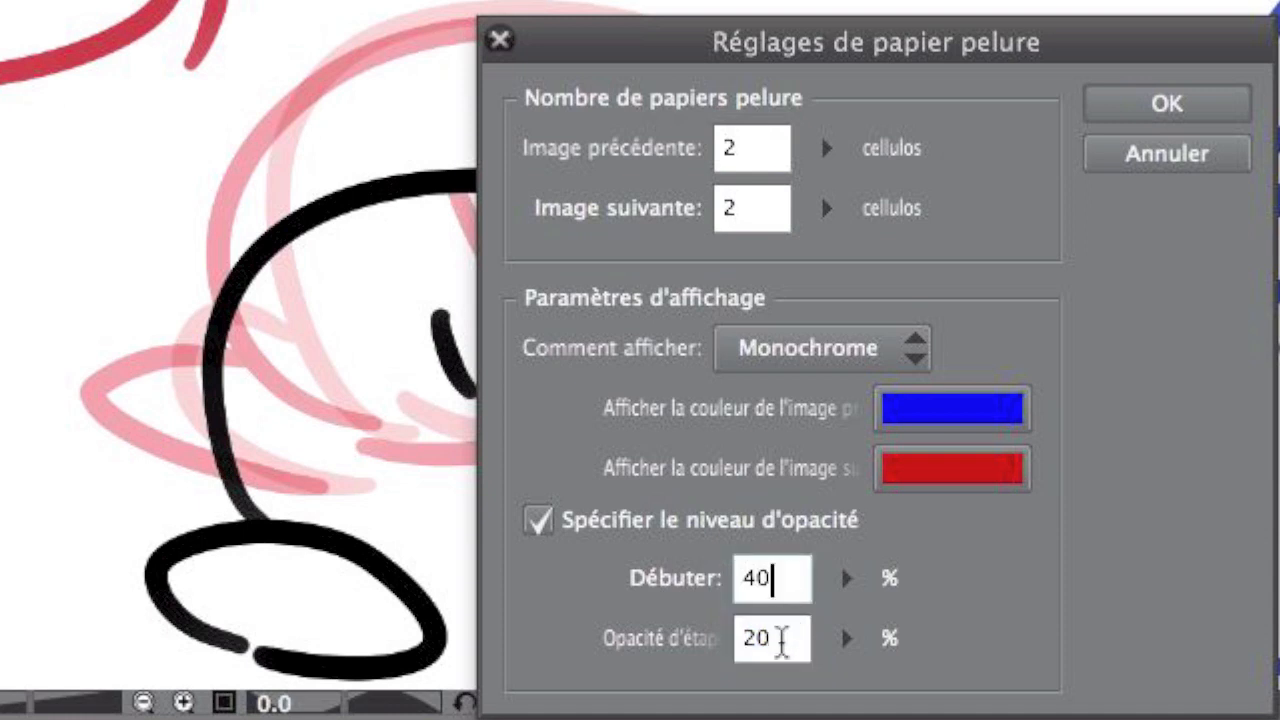
pyautogui.moveTo(781, 641); pyautogui.dragTo(742, 632)
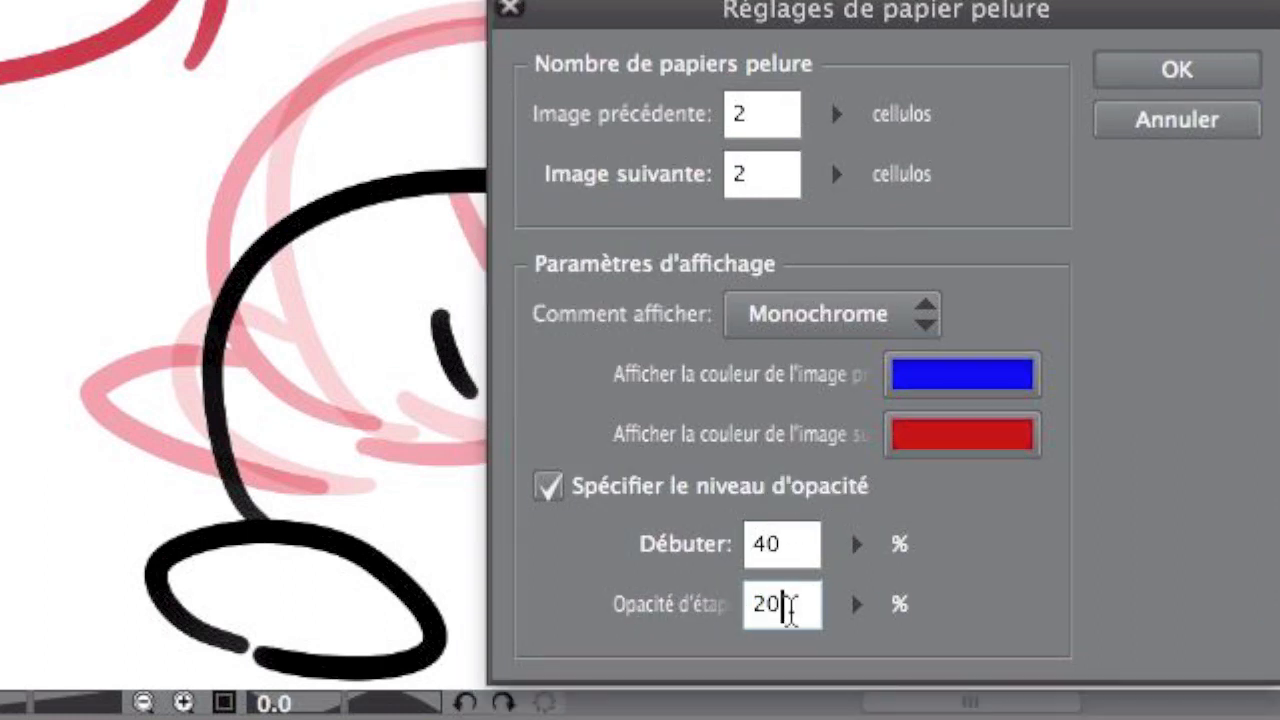
pyautogui.moveTo(790, 608); pyautogui.dragTo(721, 600)
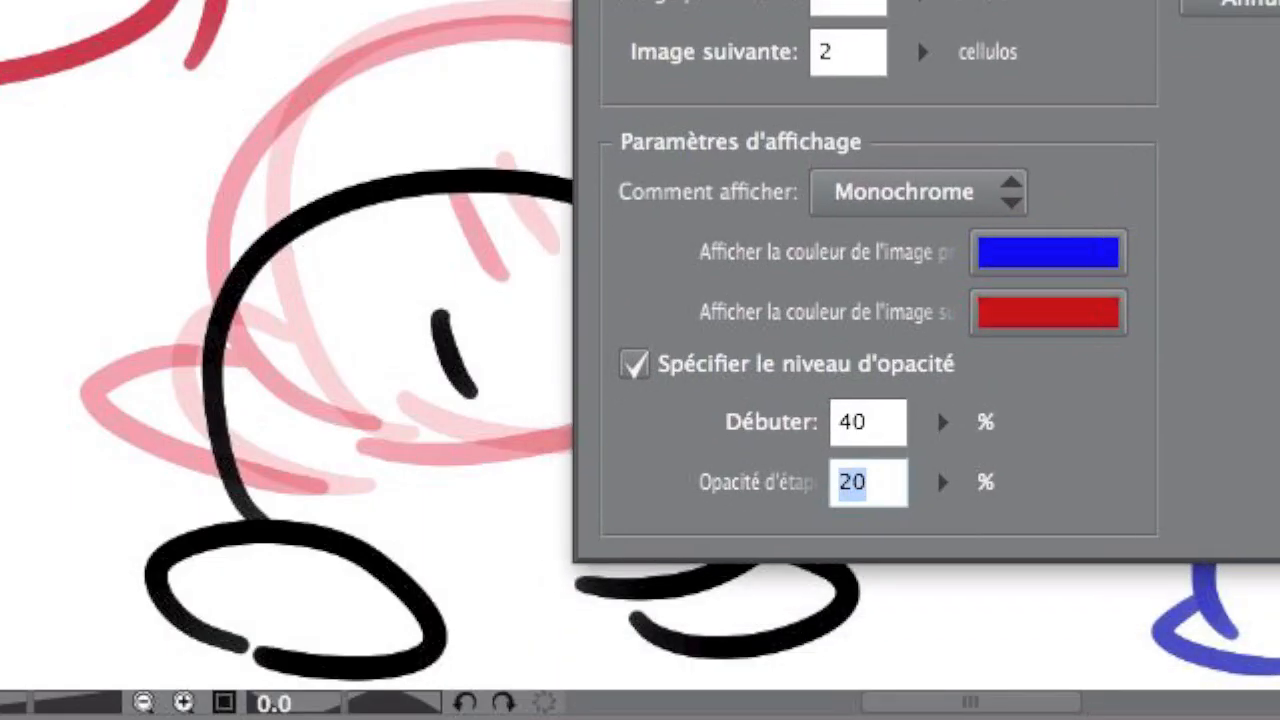
pyautogui.moveTo(900, 12); pyautogui.dragTo(908, 4)
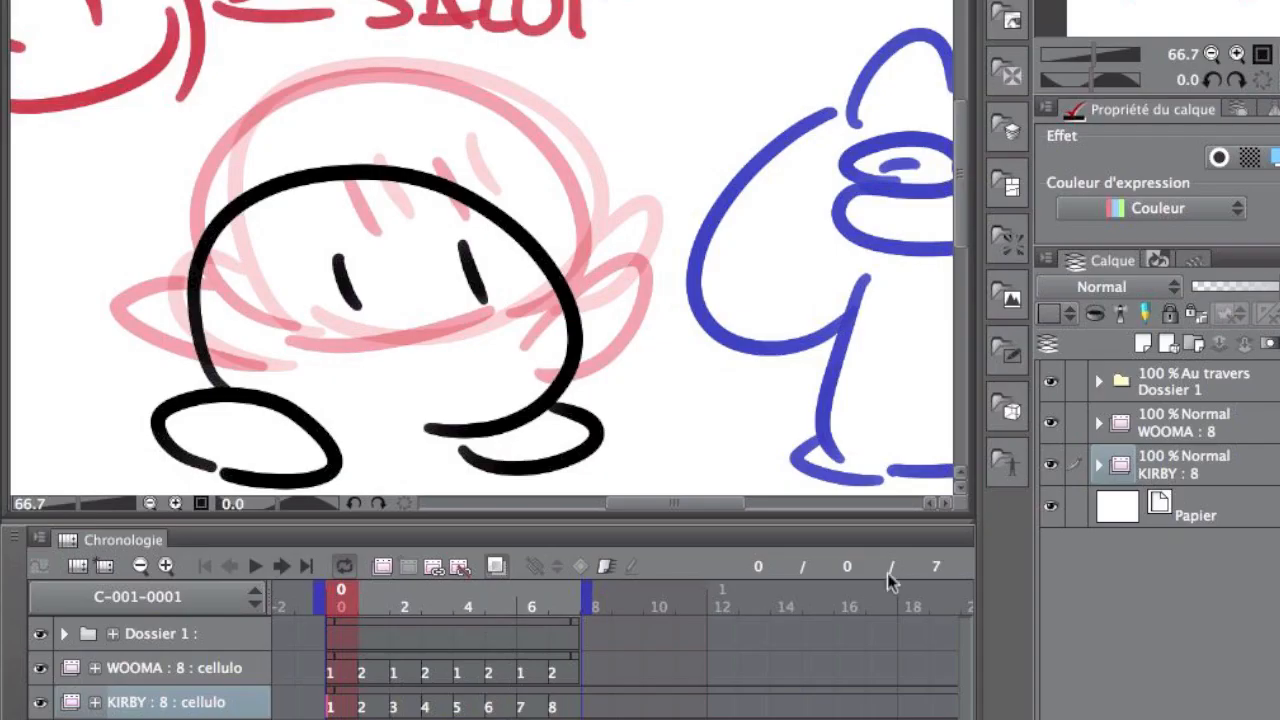
# - Preview WOOMA's onion skin from frame 0 to 7, and switch to KIRBY and back to WOOMA at frame 0
pyautogui.moveTo(339, 614)
pyautogui.mouseDown()
pyautogui.moveTo(531, 606)
pyautogui.moveTo(341, 632)
pyautogui.mouseUp()
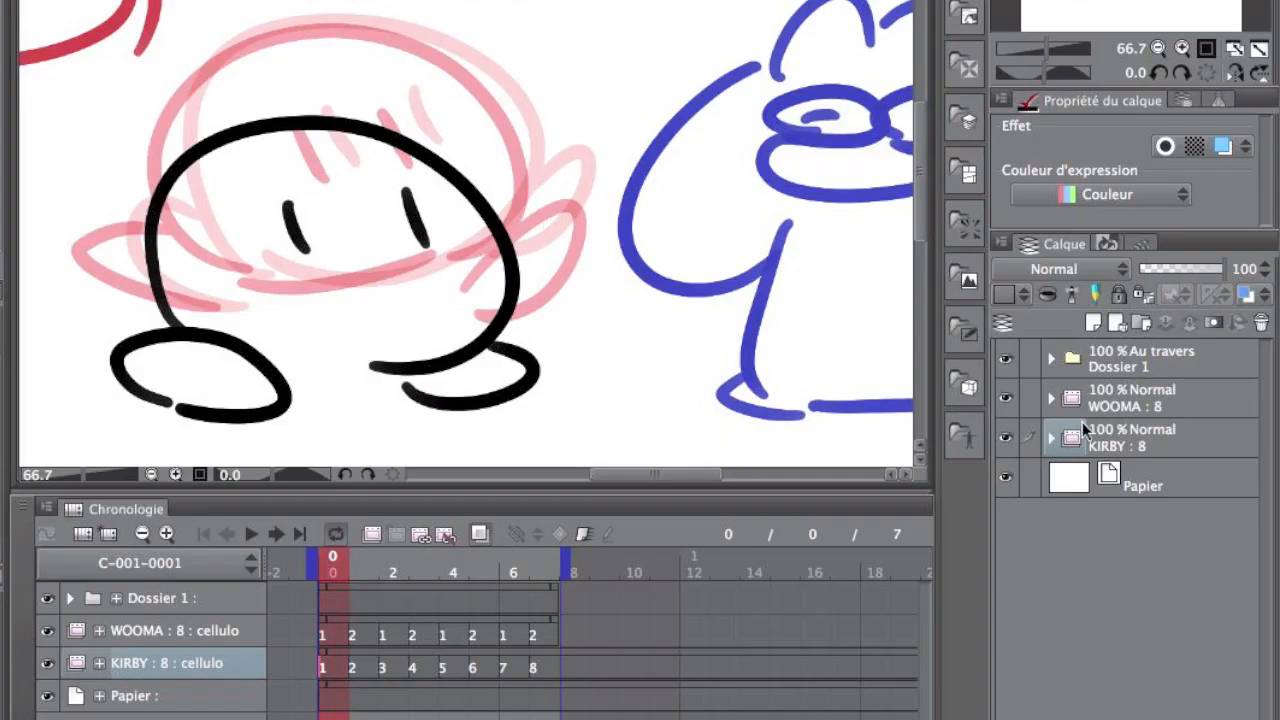
pyautogui.click(240, 631)
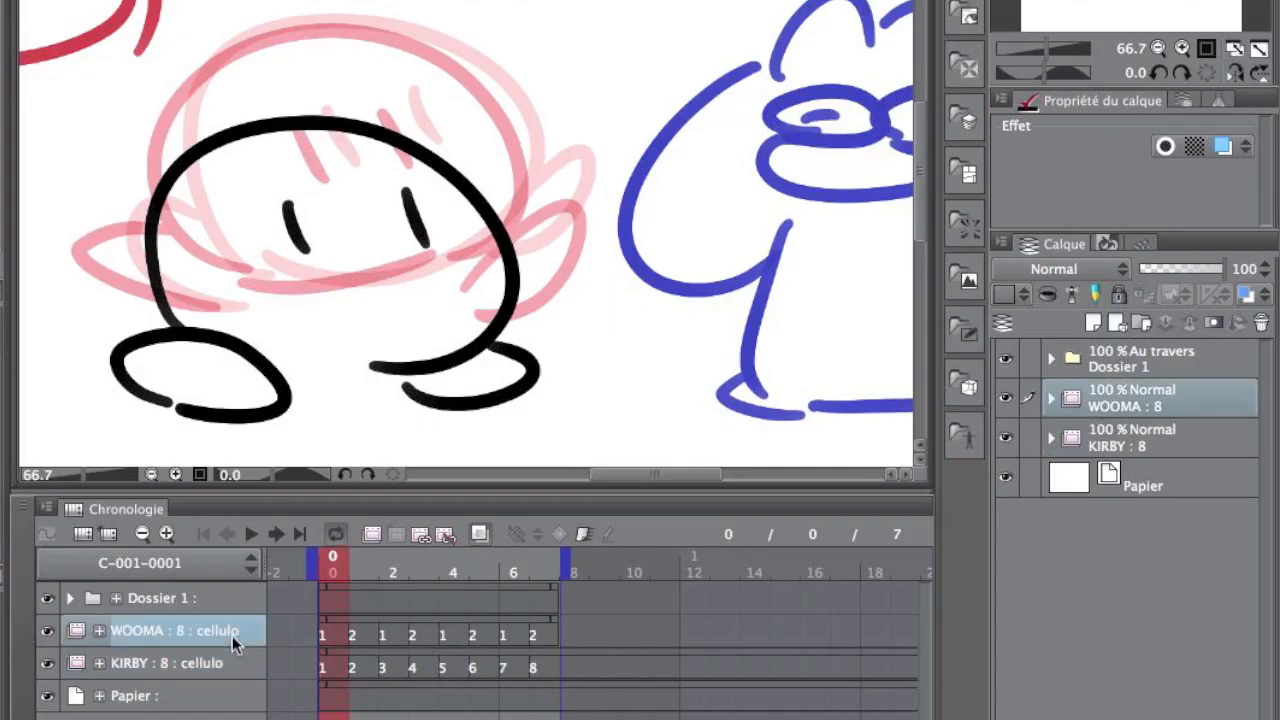
pyautogui.click(152, 474)
pyautogui.click(152, 474)
pyautogui.moveTo(340, 567); pyautogui.dragTo(543, 562)
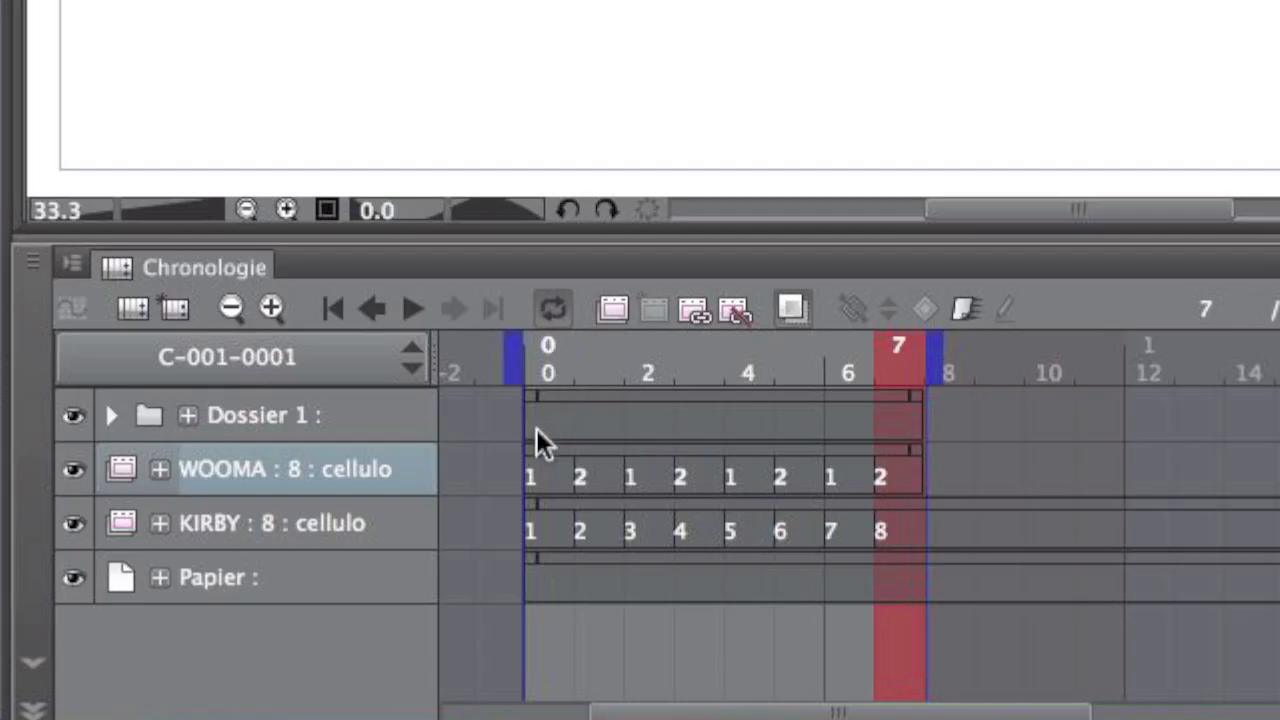
pyautogui.click(536, 428)
pyautogui.click(374, 515)
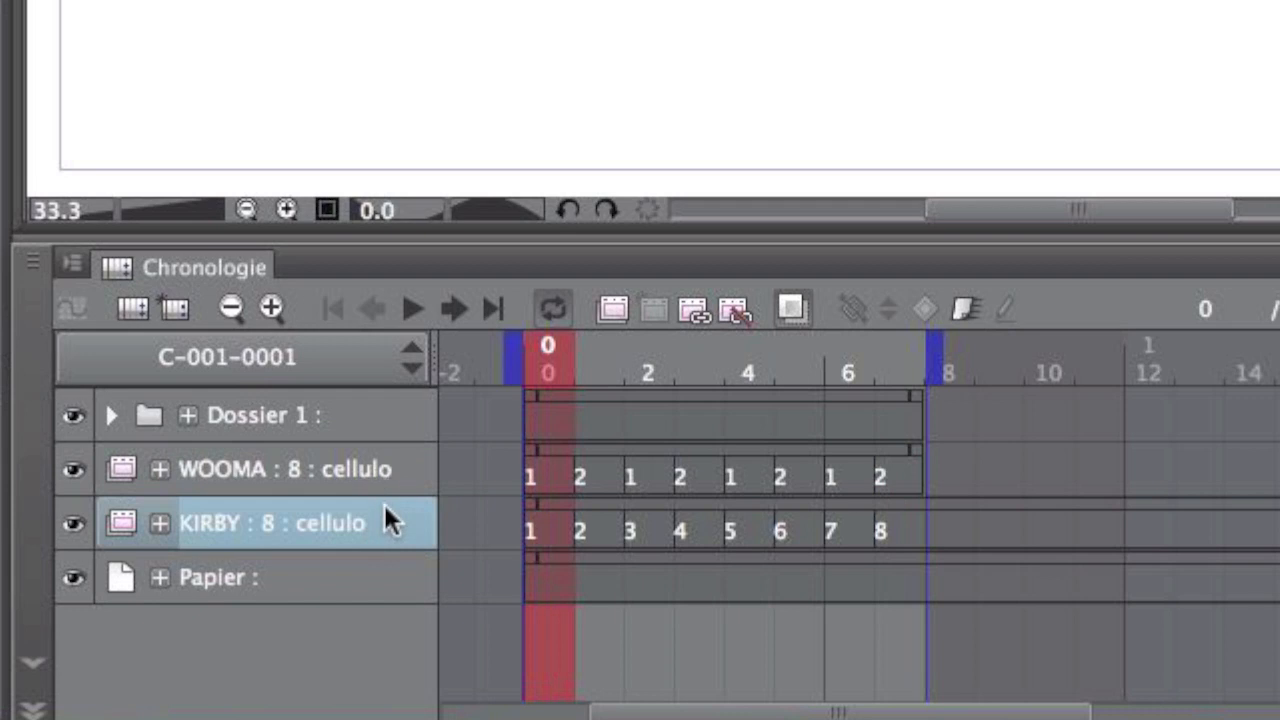
pyautogui.click(388, 482)
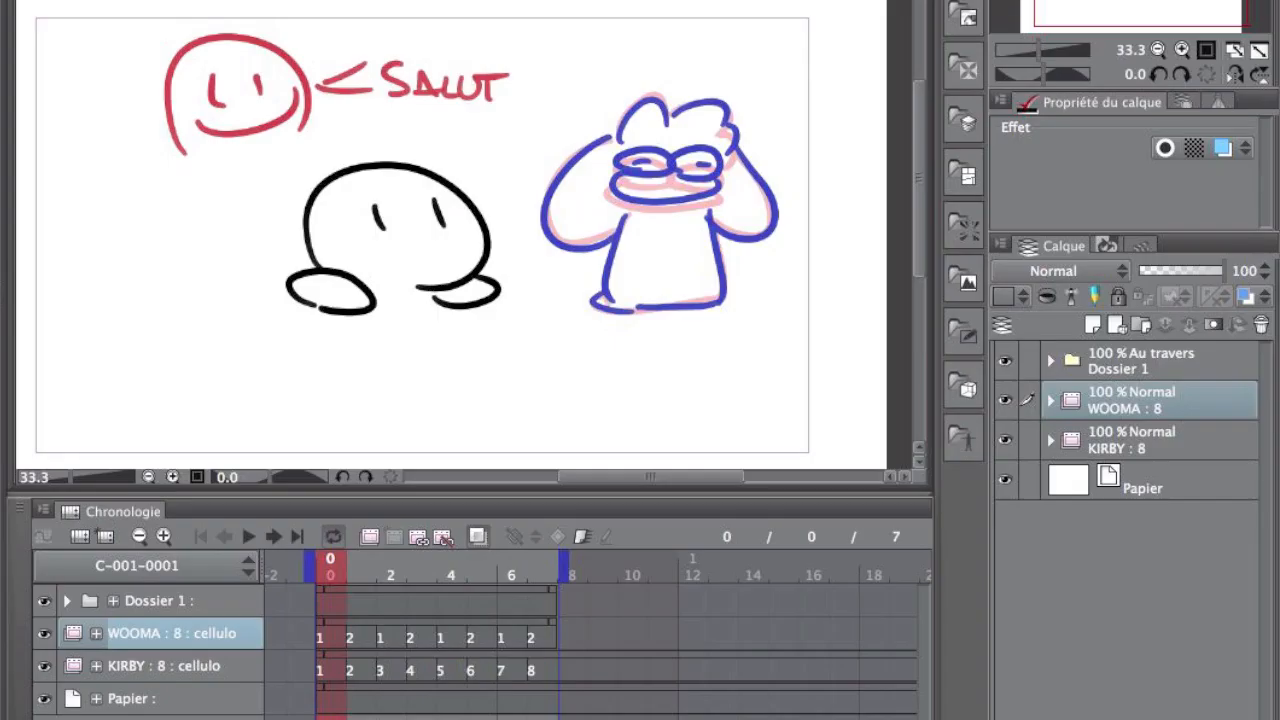
# - Try freehand strokes on KIRBY's first frames with onion skin enabled, undo them, and return to frame 0
pyautogui.click(556, 539)
pyautogui.moveTo(450, 241)
pyautogui.mouseDown()
pyautogui.moveTo(366, 123)
pyautogui.moveTo(314, 206)
pyautogui.mouseUp()
pyautogui.press('super+z')
pyautogui.press('Right')
pyautogui.moveTo(418, 211); pyautogui.dragTo(466, 203)
pyautogui.press('Right')
pyautogui.press('super+z')
pyautogui.press('super+z')
pyautogui.press('Left')
pyautogui.press('Left')
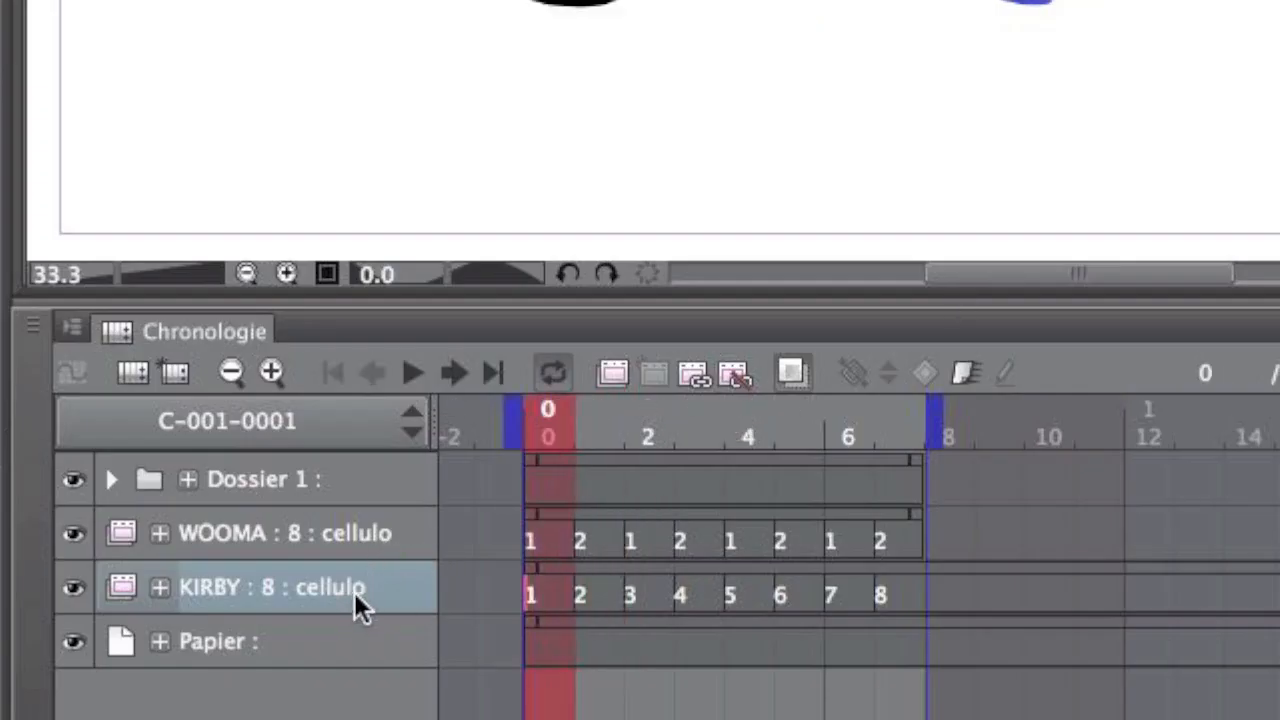
# - Switch repeatedly between the WOOMA and KIRBY animation folders at frame 0 to compare their onion skins
pyautogui.click(404, 540)
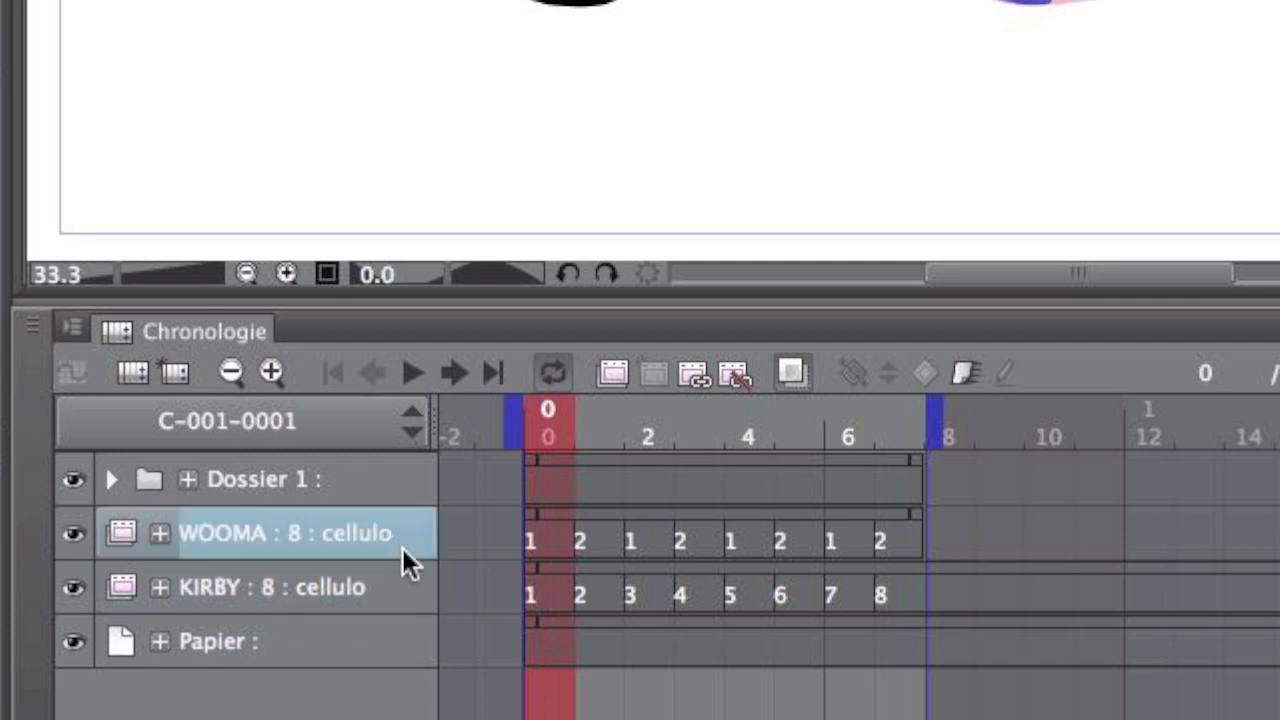
pyautogui.click(232, 592)
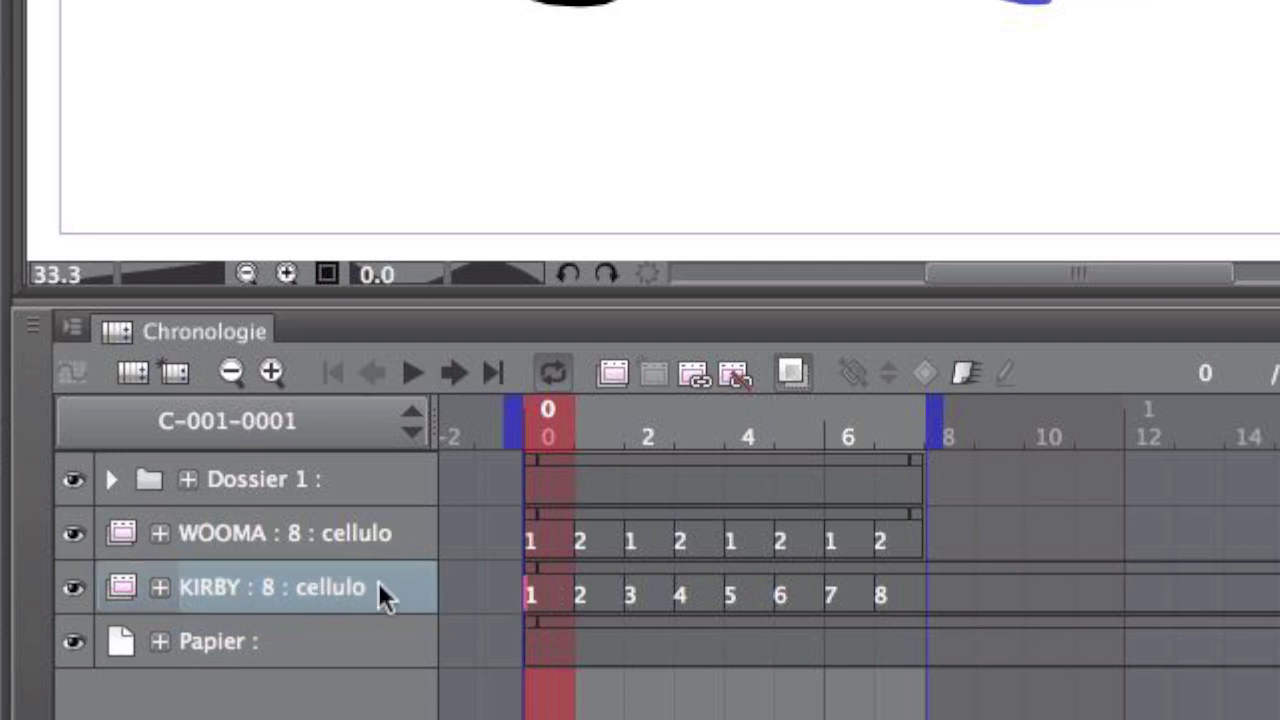
pyautogui.click(539, 544)
pyautogui.click(538, 592)
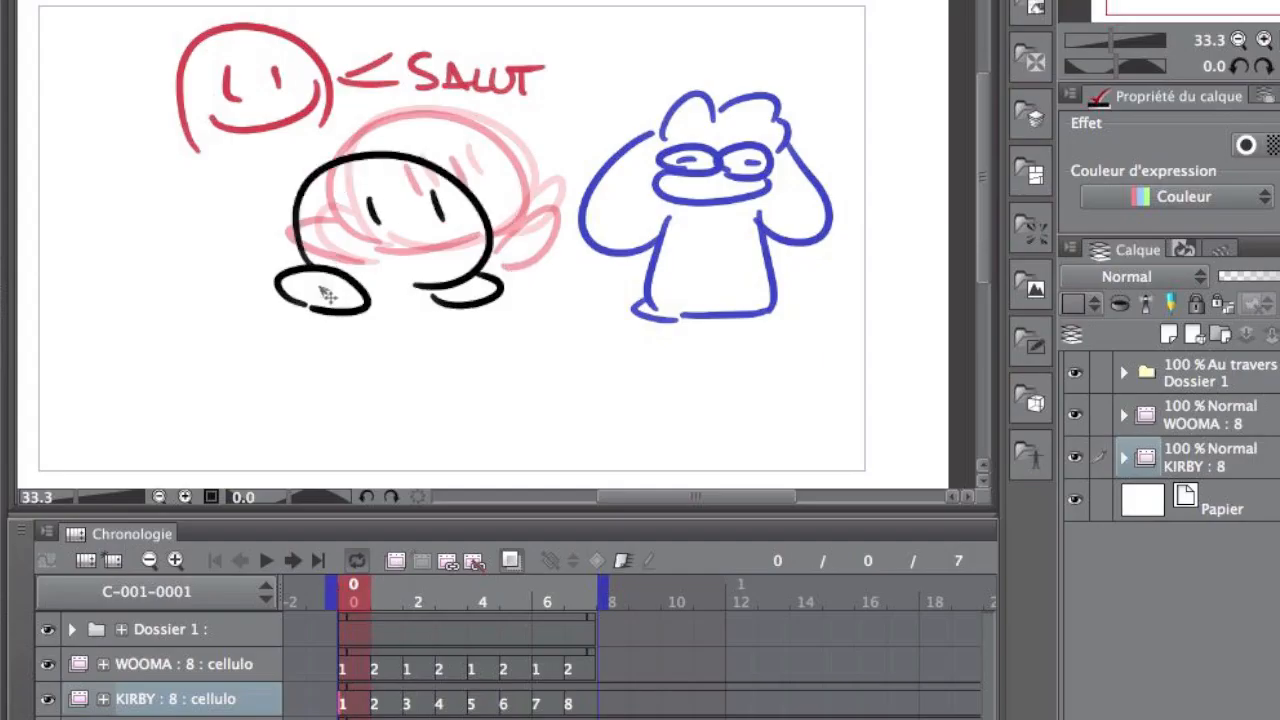
pyautogui.click(240, 664)
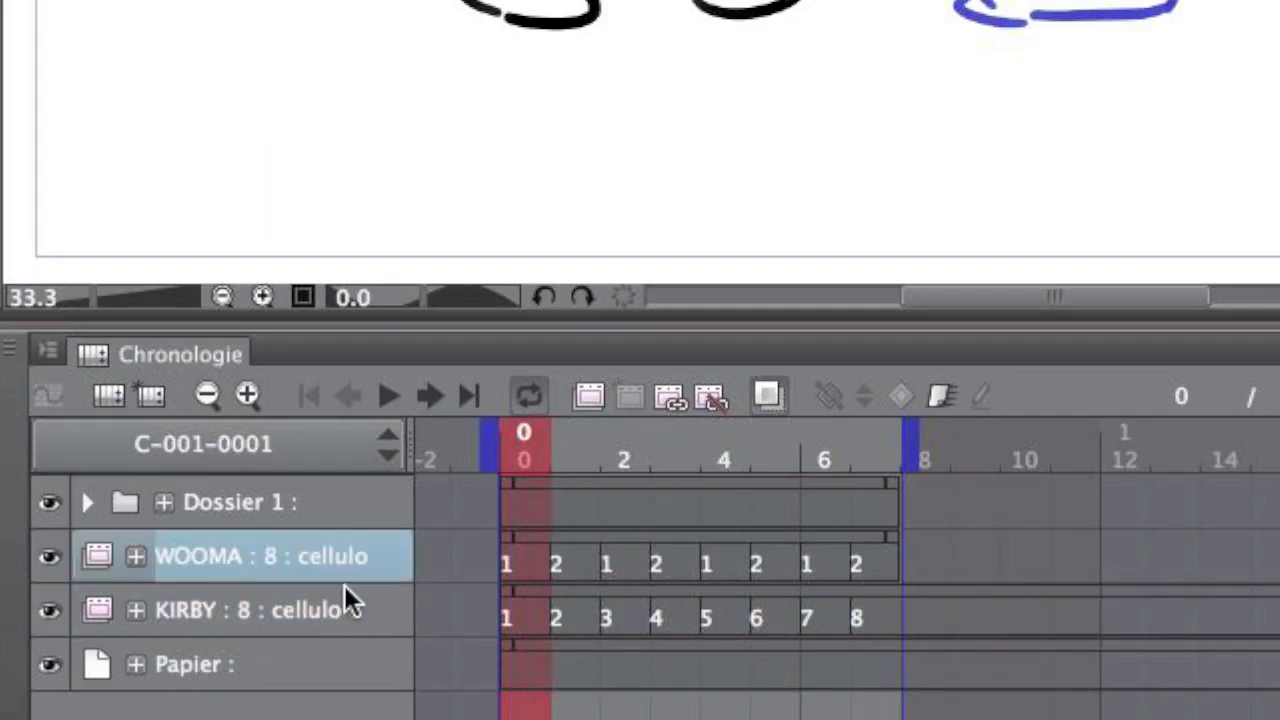
pyautogui.click(362, 610)
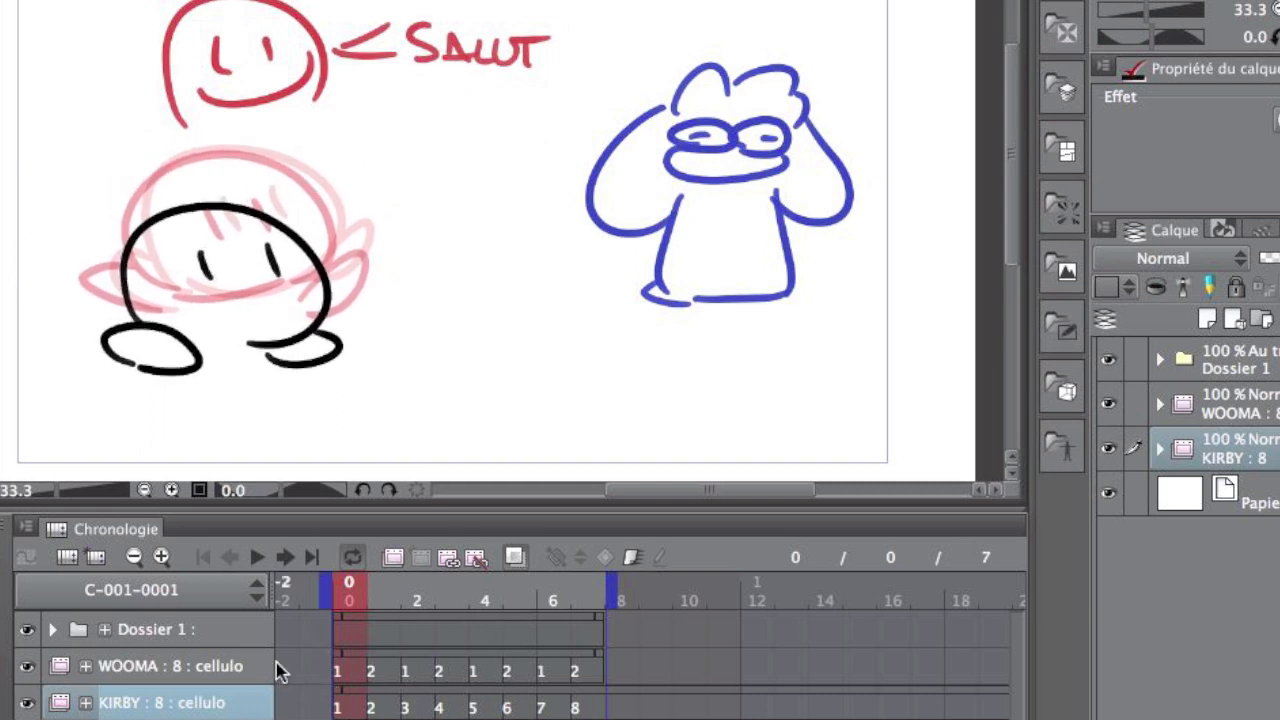
pyautogui.click(200, 666)
pyautogui.click(252, 702)
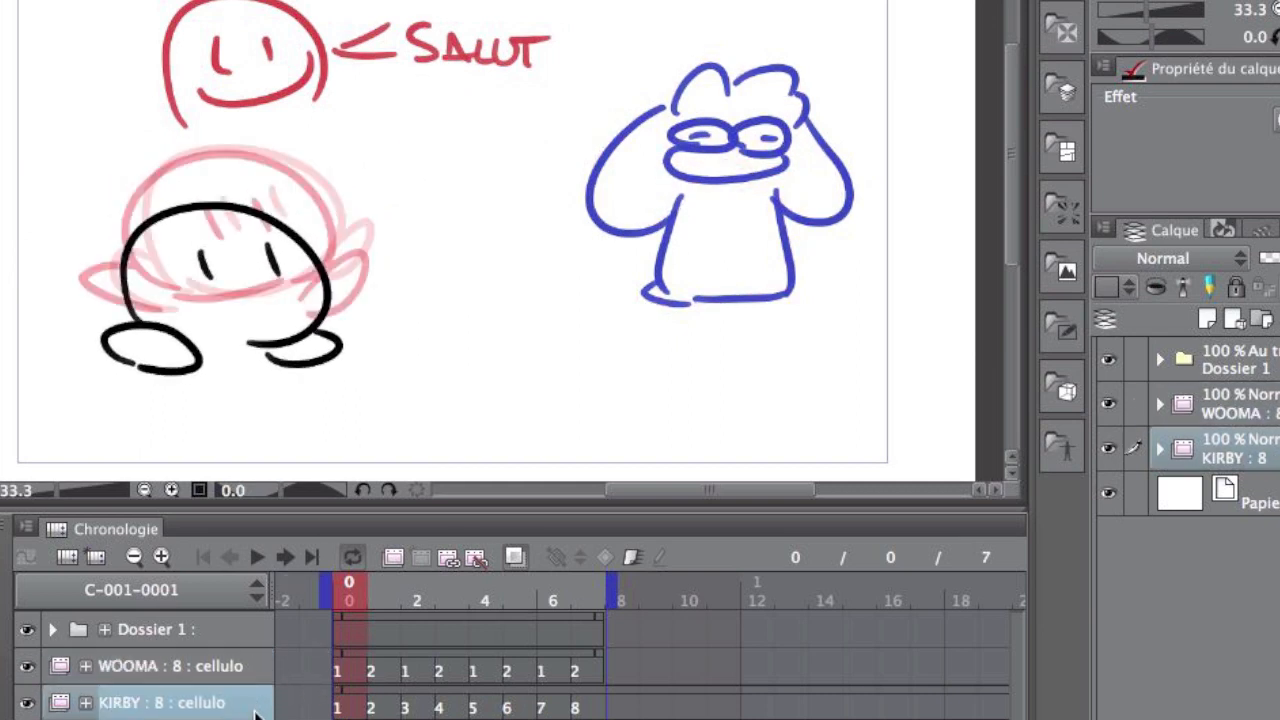
# - Try moving KIRBY's drawing toward the blue character, undo it, and reselect the WOOMA folder
pyautogui.moveTo(357, 314)
pyautogui.mouseDown()
pyautogui.moveTo(914, 191)
pyautogui.moveTo(855, 200)
pyautogui.mouseUp()
pyautogui.press('super+z')
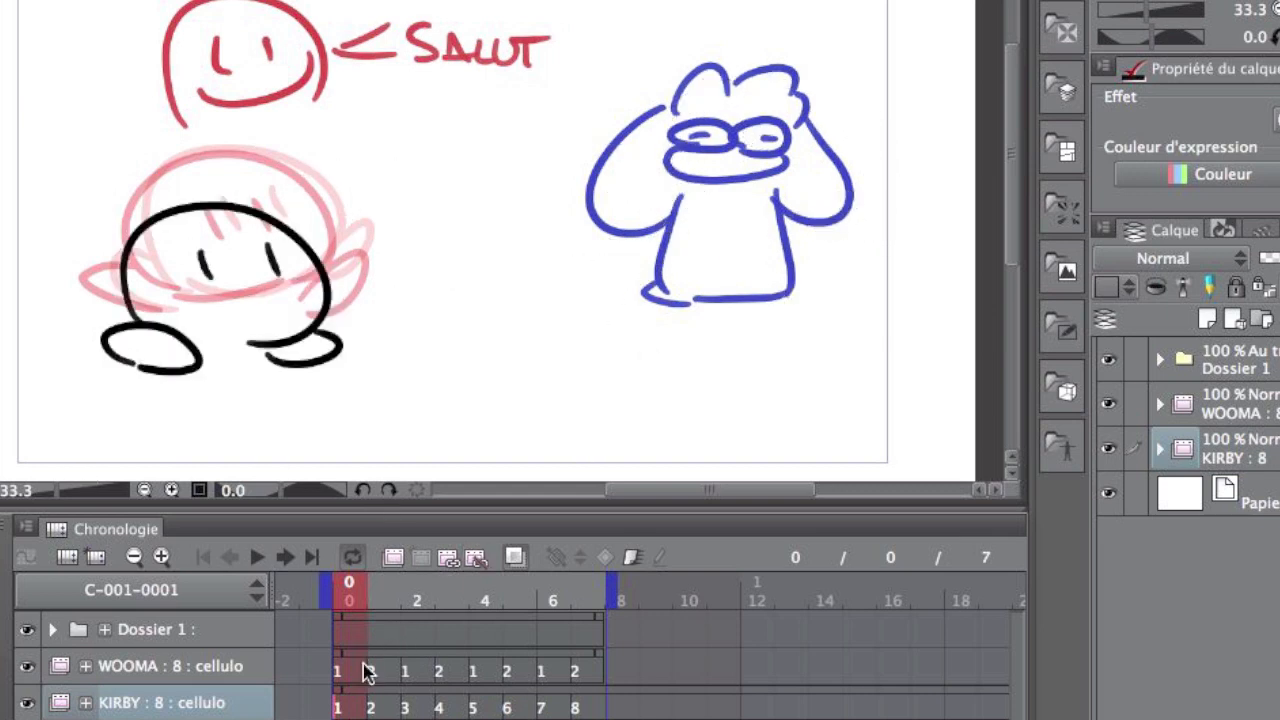
pyautogui.click(243, 637)
pyautogui.click(229, 694)
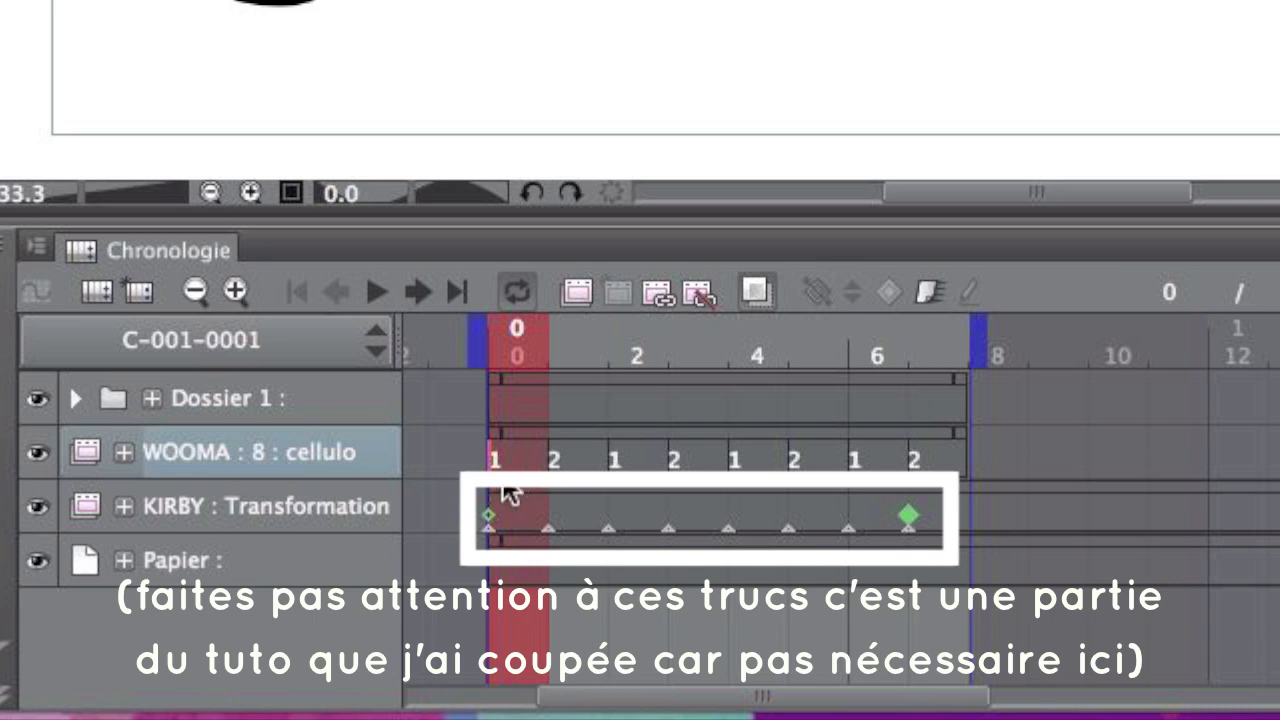
# - Set the timeline's thumbnail size to Petite to show cel previews in the WOOMA and KIRBY tracks
pyautogui.click(36, 246)
pyautogui.moveTo(314, 100)
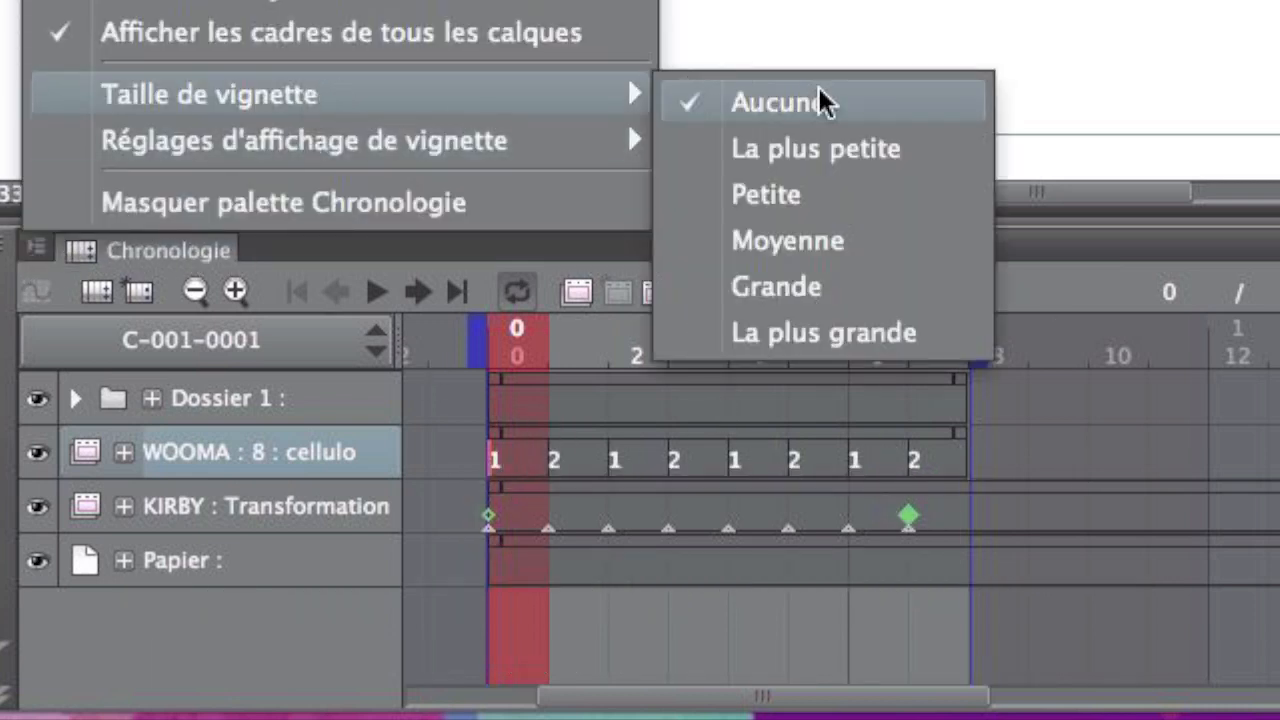
pyautogui.click(745, 194)
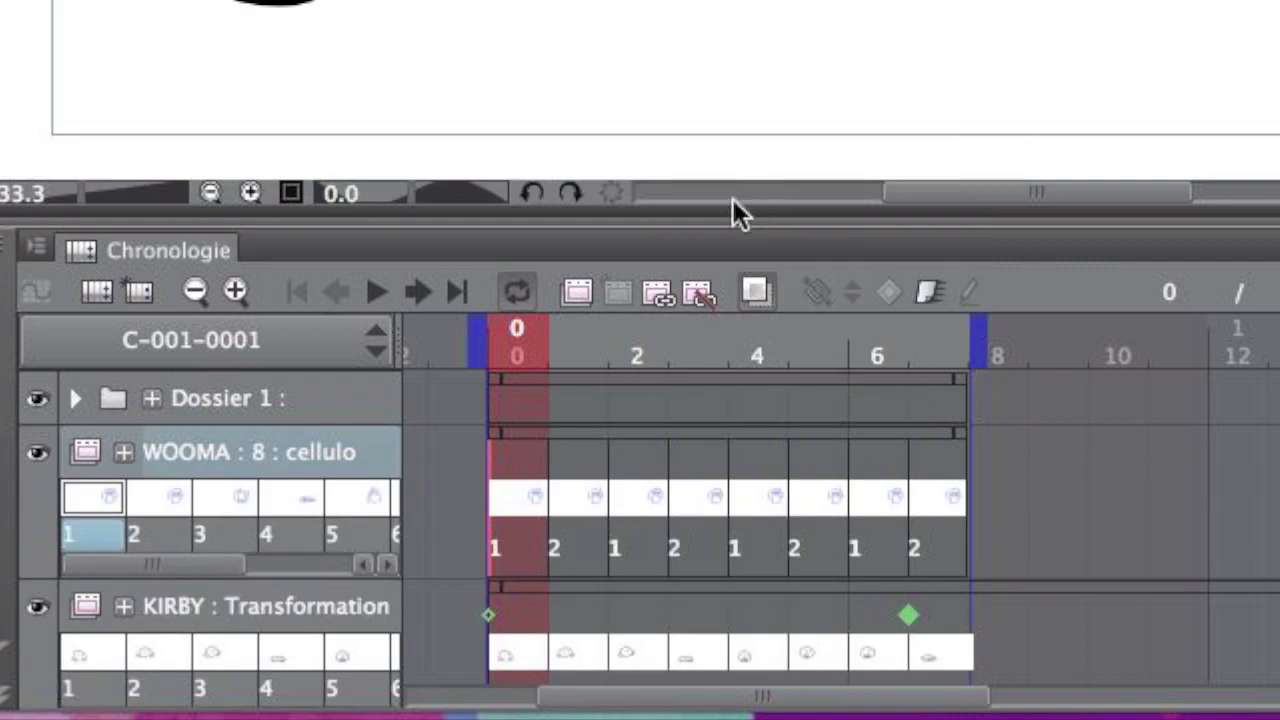
pyautogui.rightClick(506, 528)
pyautogui.click(1016, 518)
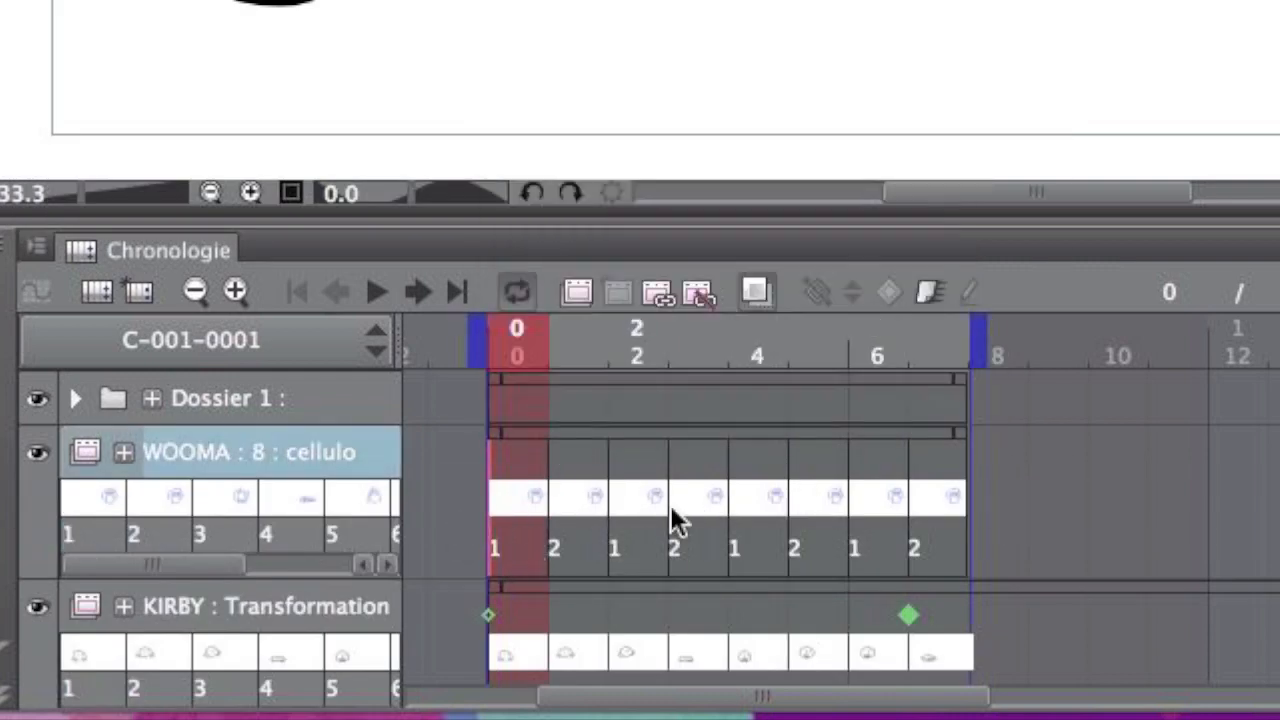
# - Set the timeline's thumbnail size back to Aucune and keep the playhead at frame 0
pyautogui.click(36, 246)
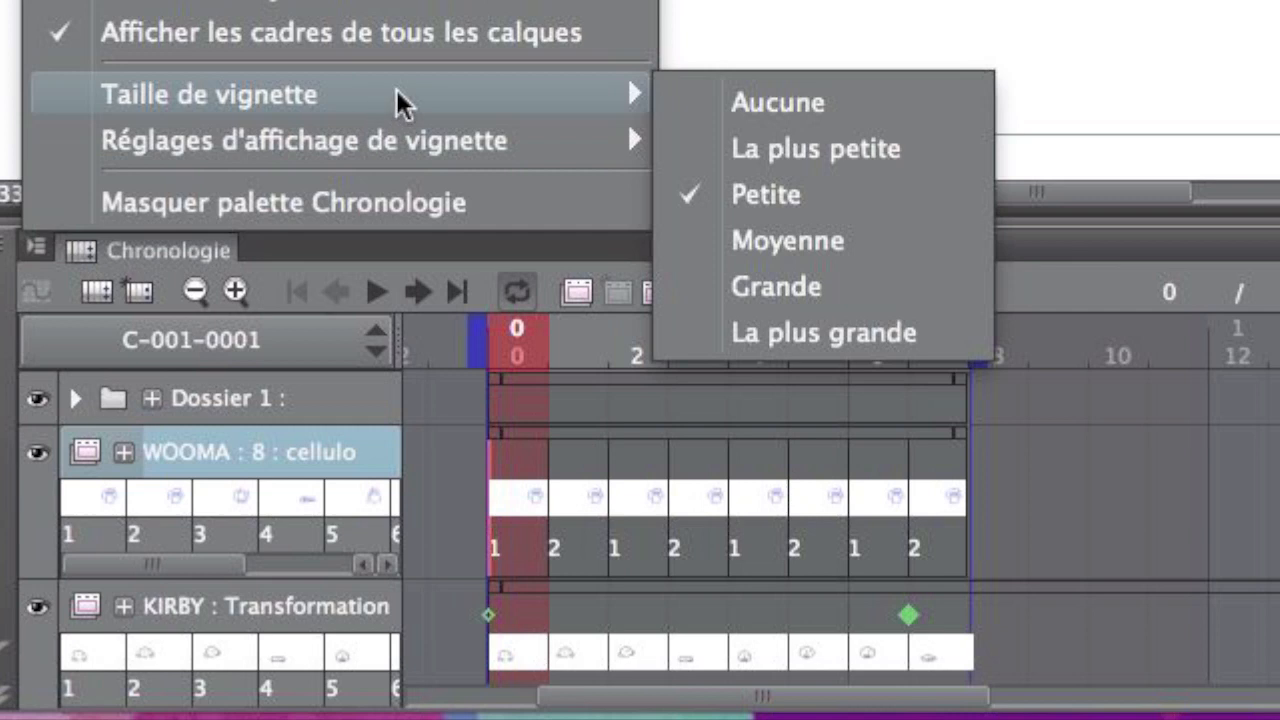
pyautogui.moveTo(571, 91)
pyautogui.click(118, 288)
pyautogui.click(40, 247)
pyautogui.click(804, 104)
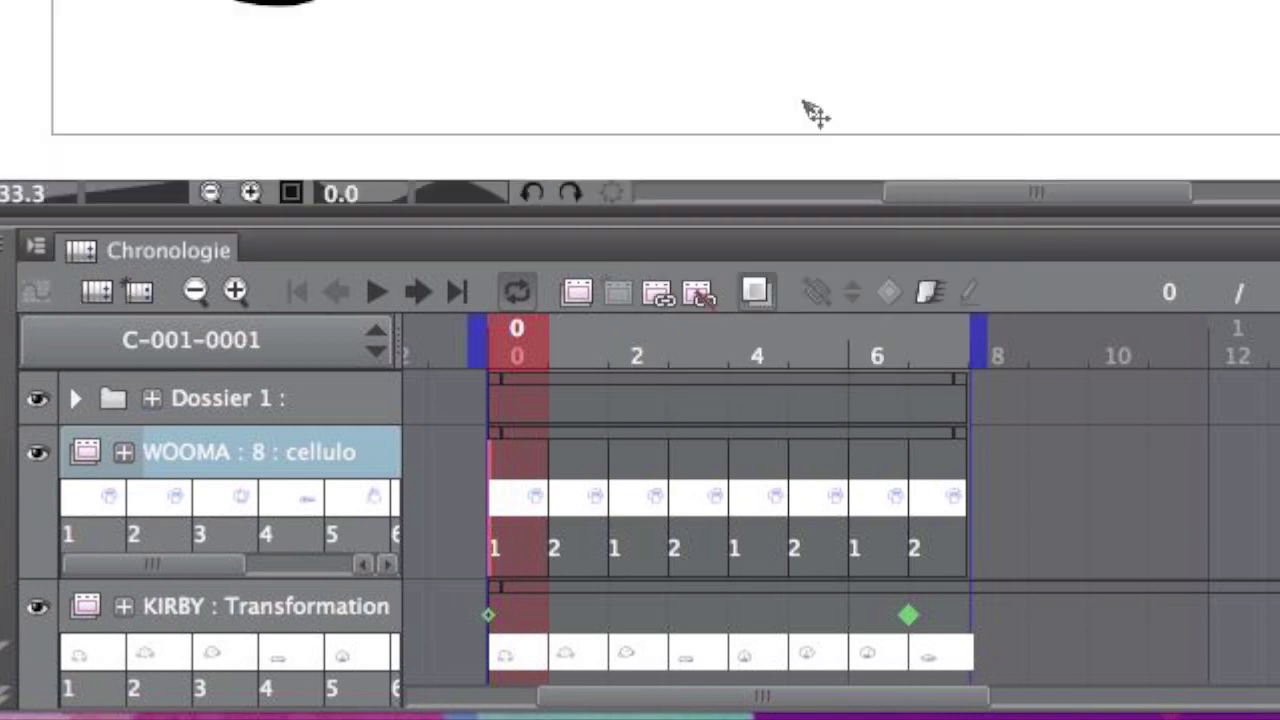
pyautogui.moveTo(525, 322); pyautogui.dragTo(525, 370)
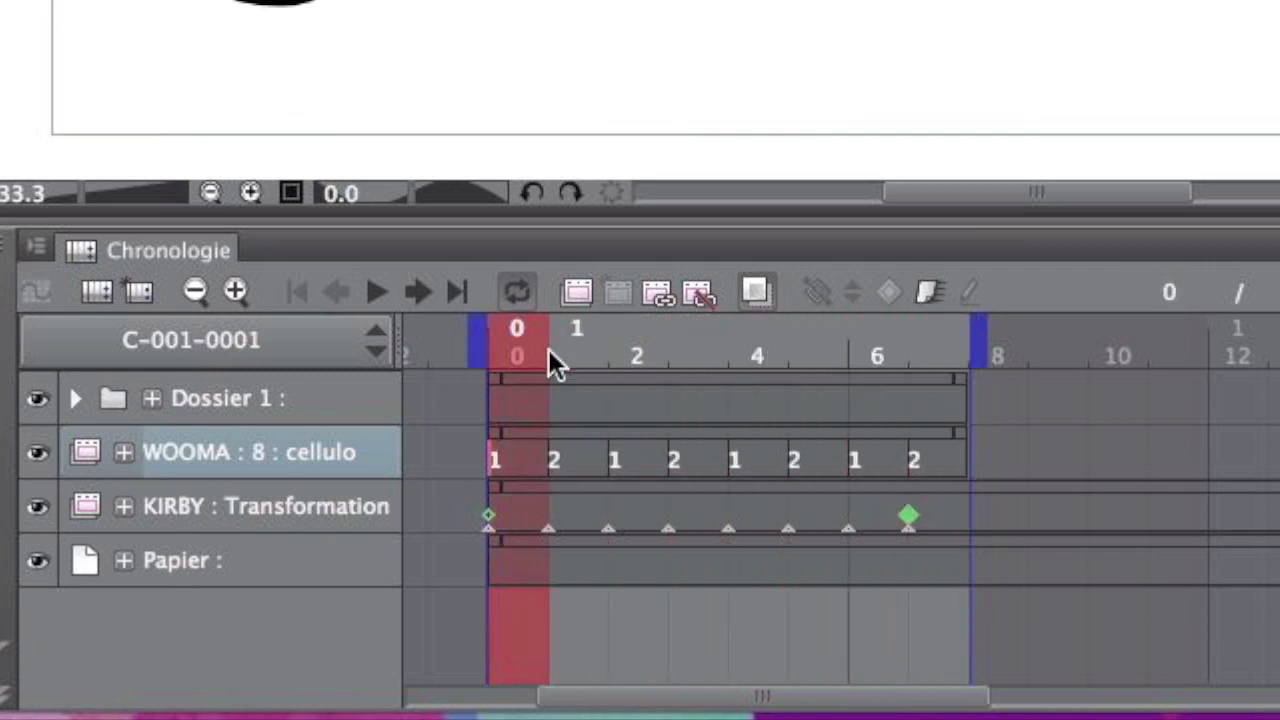
pyautogui.click(38, 247)
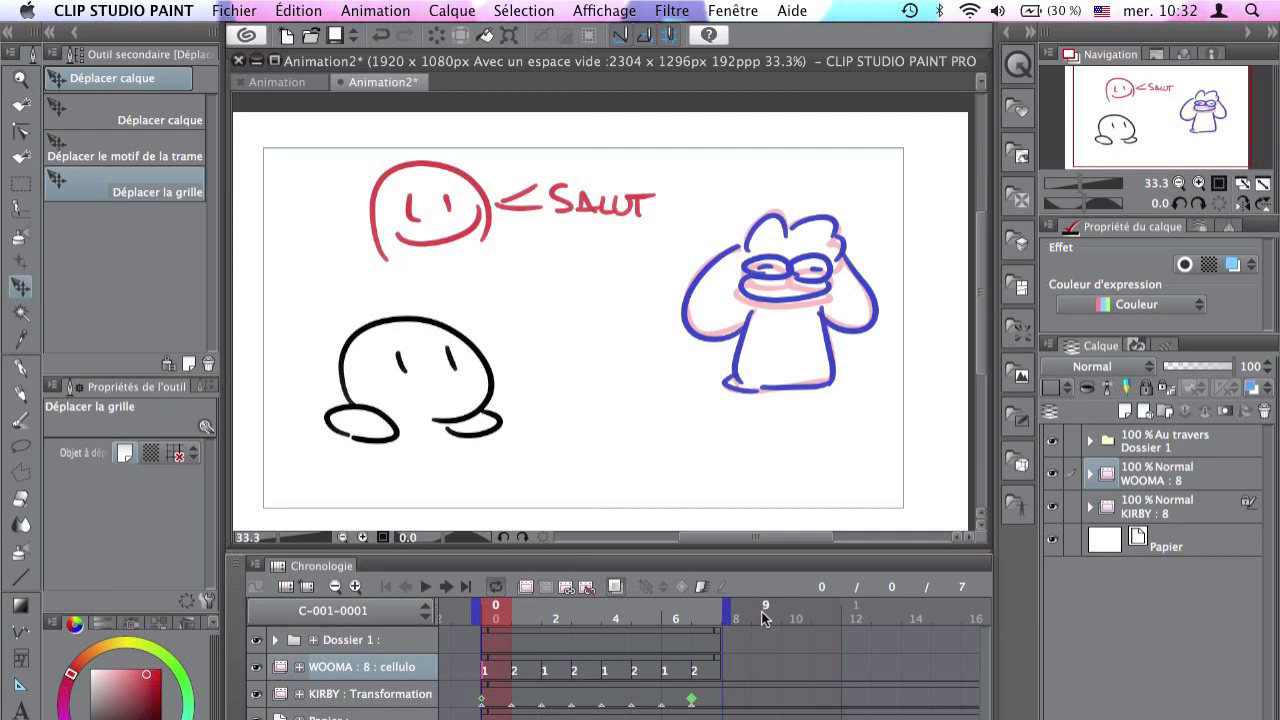
pyautogui.moveTo(498, 608)
pyautogui.mouseDown()
pyautogui.moveTo(699, 608)
pyautogui.moveTo(503, 604)
pyautogui.mouseUp()
# - Open the shortcut settings and browse the Animation category for the Déplacer l'image frame navigation commands
pyautogui.click(165, 11)
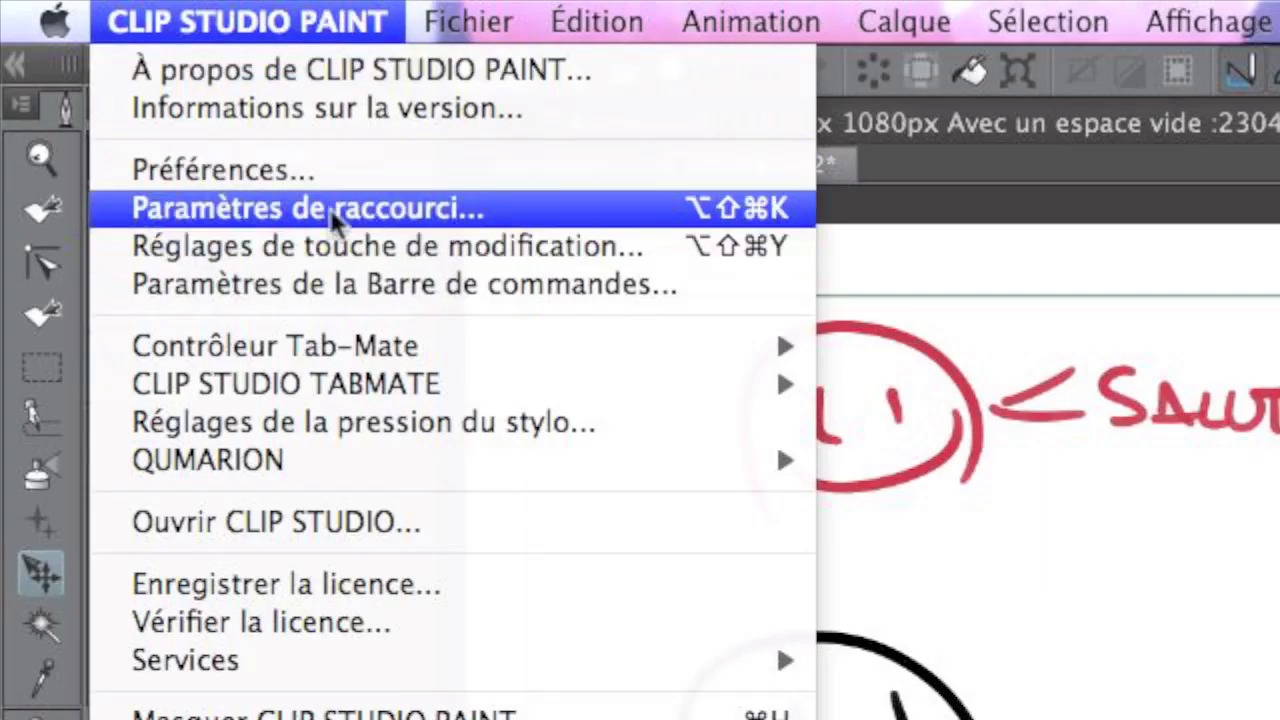
pyautogui.click(400, 208)
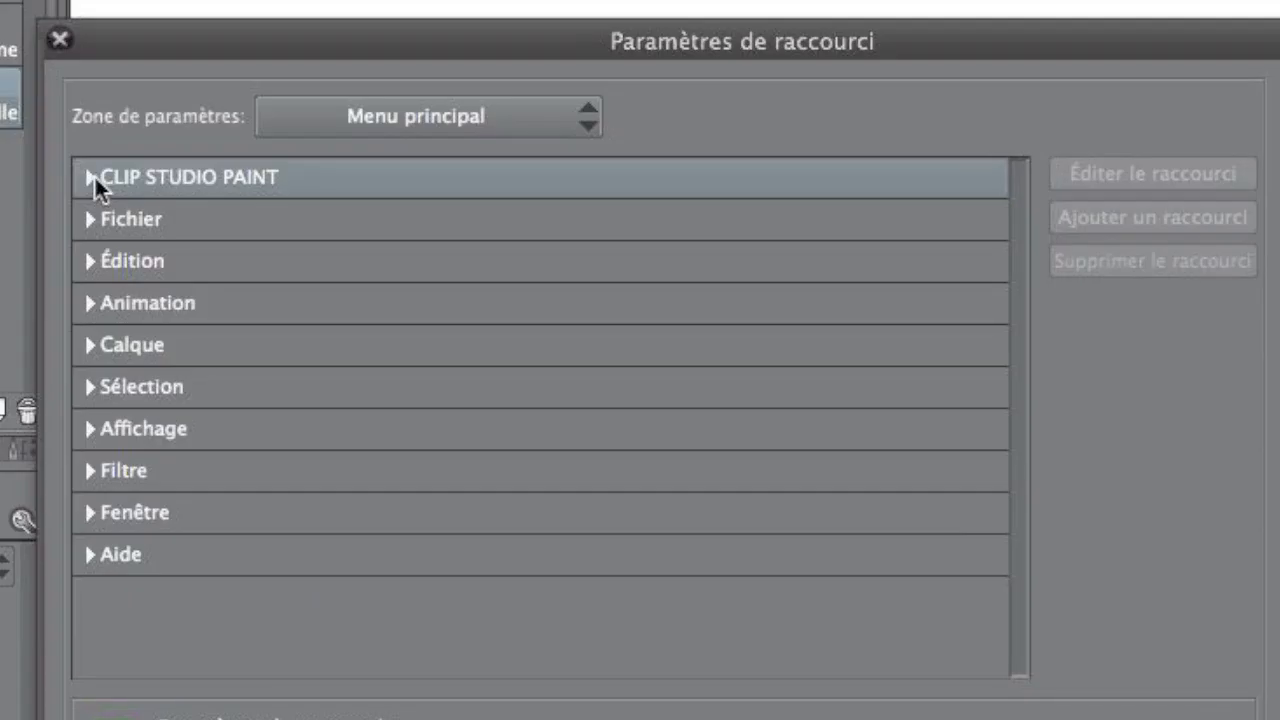
pyautogui.click(90, 219)
pyautogui.click(90, 221)
pyautogui.click(87, 262)
pyautogui.click(85, 268)
pyautogui.click(82, 305)
pyautogui.click(84, 305)
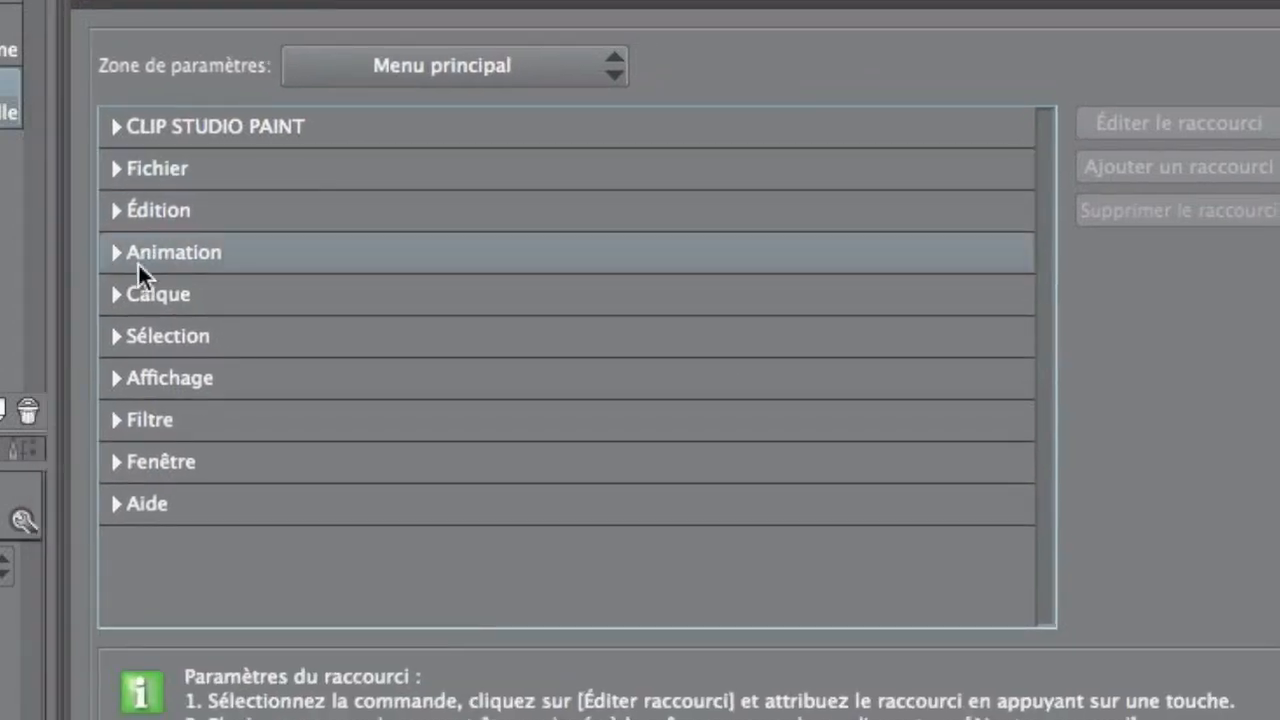
pyautogui.click(88, 306)
pyautogui.moveTo(1045, 191); pyautogui.dragTo(1069, 264)
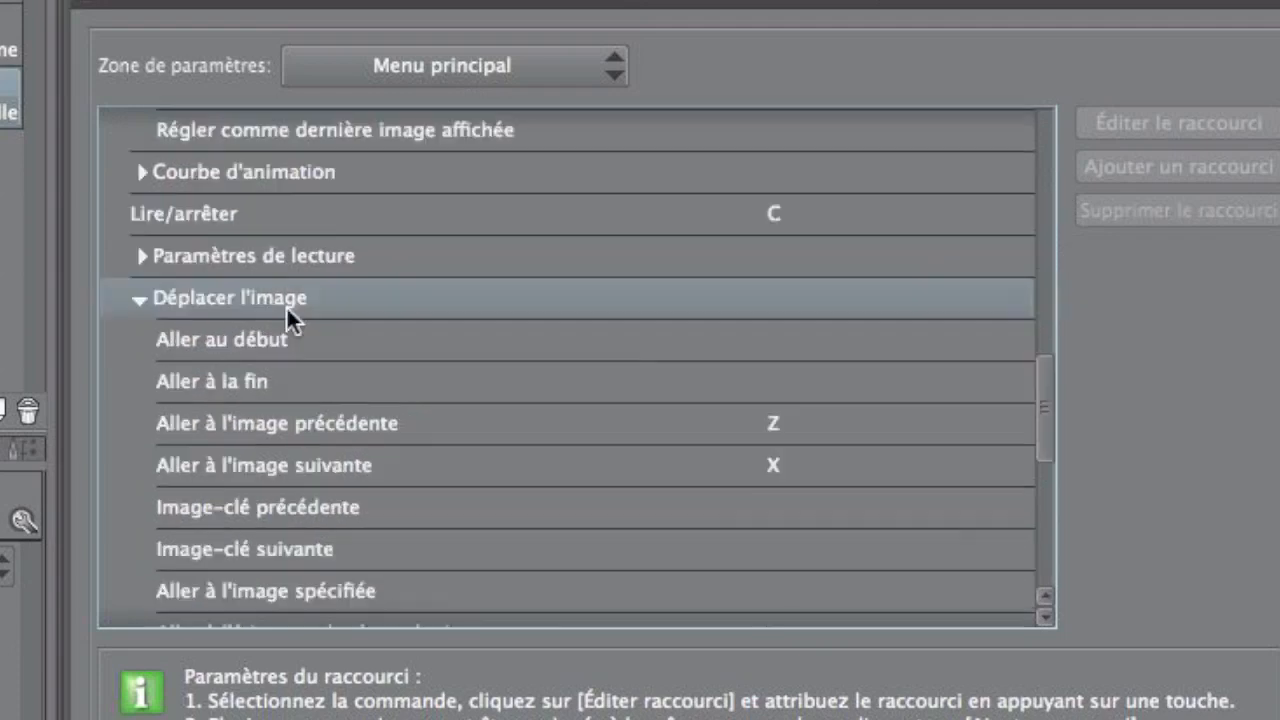
pyautogui.moveTo(1051, 392)
pyautogui.mouseDown()
pyautogui.moveTo(1065, 150)
pyautogui.moveTo(1052, 373)
pyautogui.mouseUp()
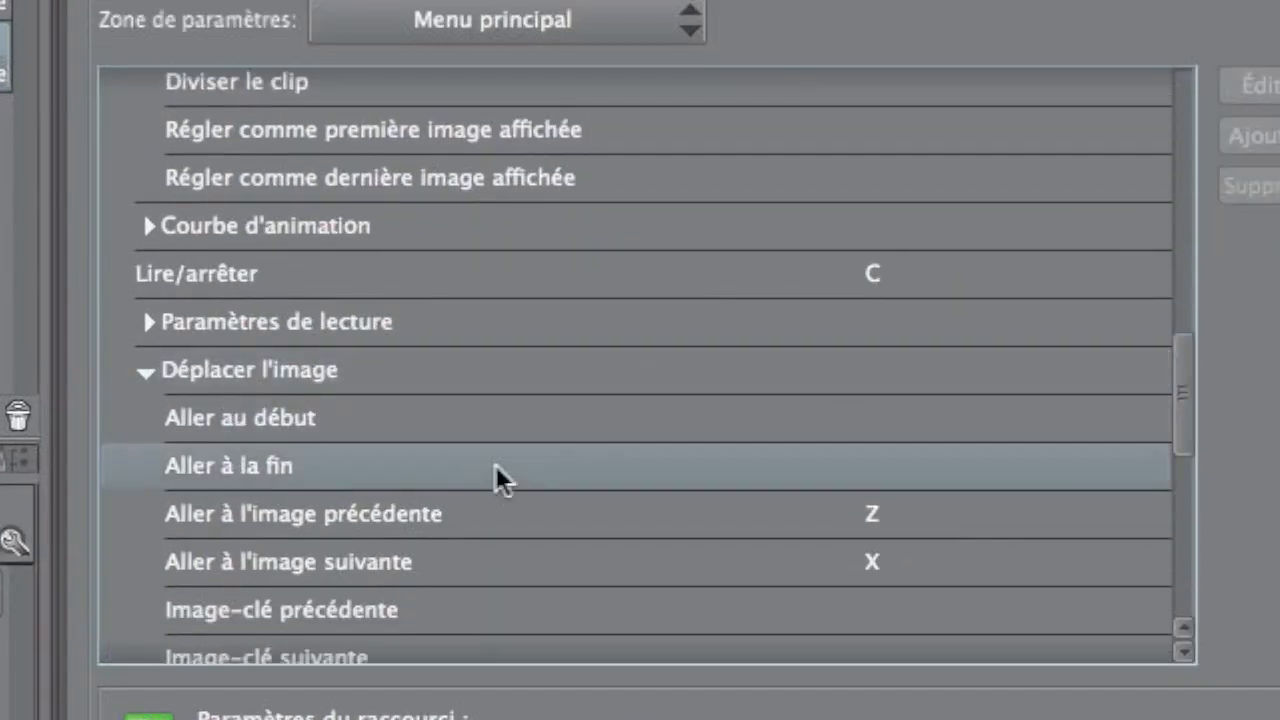
# - Examine the shortcuts assigned to Aller à l'image précédente and Aller à l'image suivante, and close the settings
pyautogui.click(602, 560)
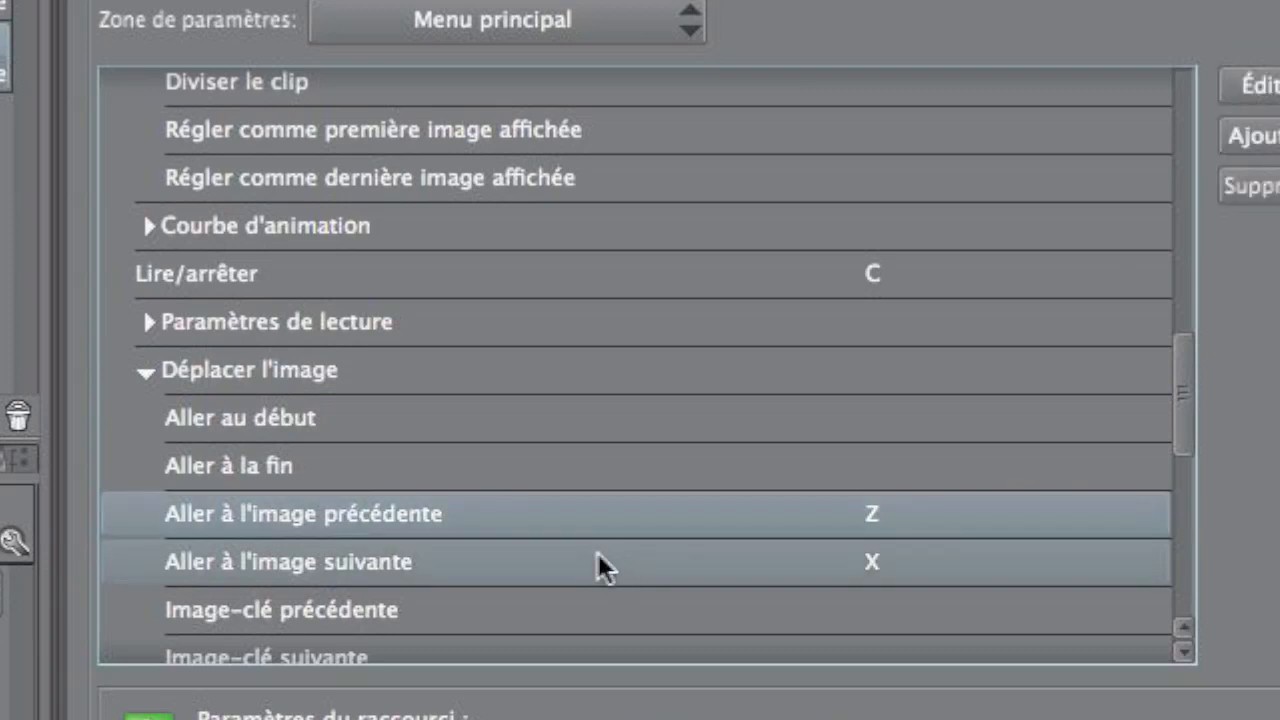
pyautogui.click(597, 513)
pyautogui.keyDown('shift'); pyautogui.click(612, 575); pyautogui.keyUp('shift')
pyautogui.click(620, 515)
pyautogui.keyDown('shift'); pyautogui.click(594, 563); pyautogui.keyUp('shift')
pyautogui.click(880, 513)
pyautogui.keyDown('shift'); pyautogui.click(768, 561); pyautogui.keyUp('shift')
pyautogui.click(769, 558)
pyautogui.click(986, 41)
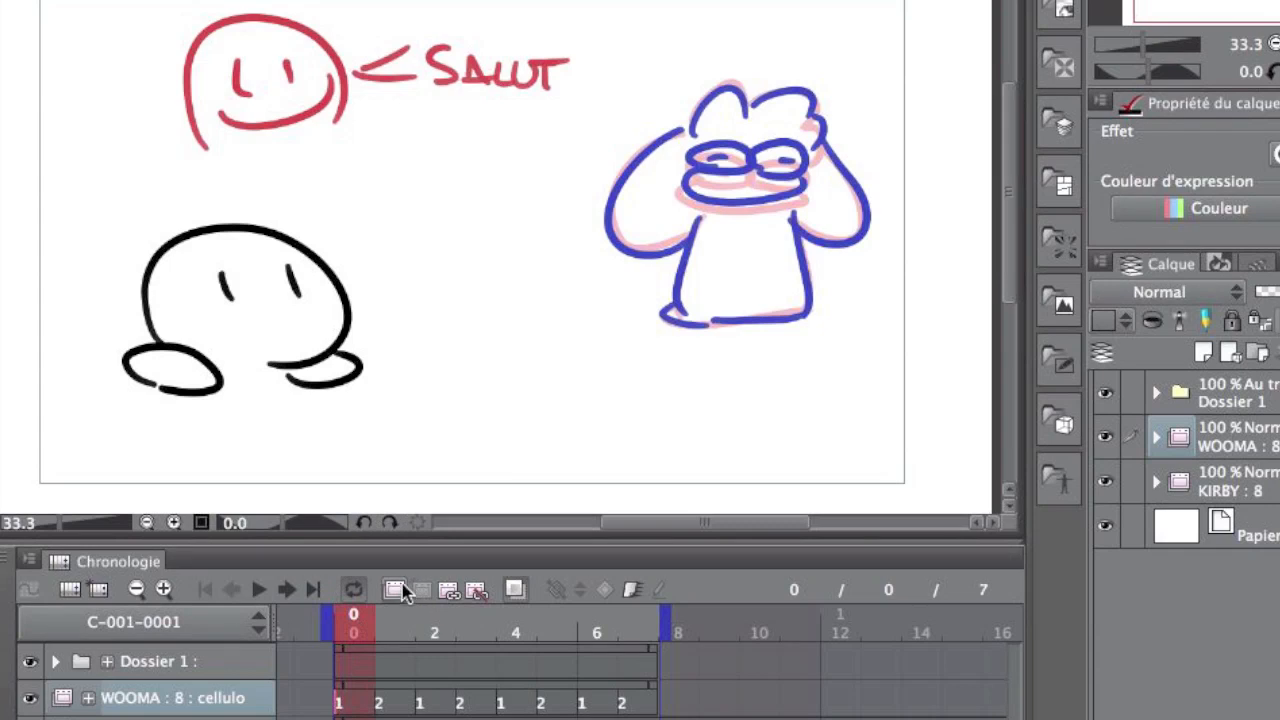
# - Step forward through the animation frame by frame from frame 0 to frame 7
pyautogui.press('x')
pyautogui.press('x')
pyautogui.press('x')
pyautogui.press('x')
pyautogui.press('x')
pyautogui.press('x')
pyautogui.press('x')
pyautogui.press('x')
pyautogui.press('x')
pyautogui.press('x')
pyautogui.press('x')
pyautogui.press('x')
pyautogui.press('x')
pyautogui.press('x')
pyautogui.press('x')
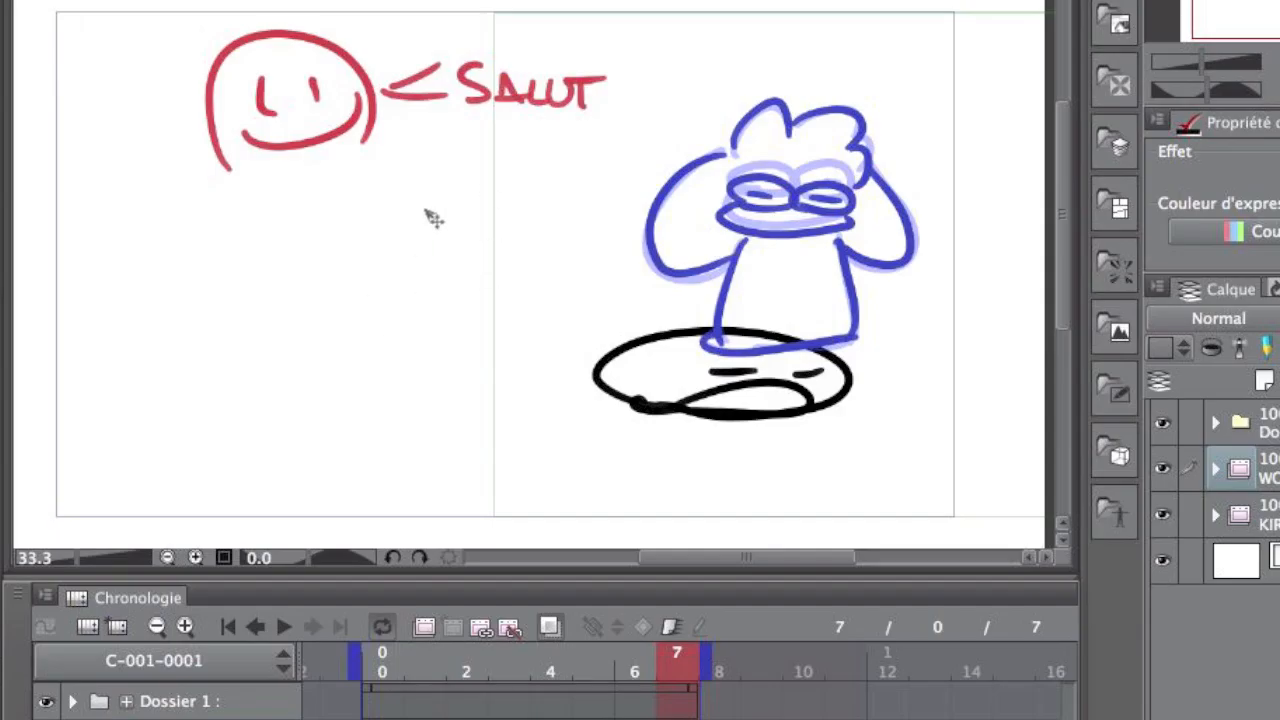
# - Step back from frame 7 to frame 5, and return the playhead to frame 0
pyautogui.click(255, 626)
pyautogui.click(255, 626)
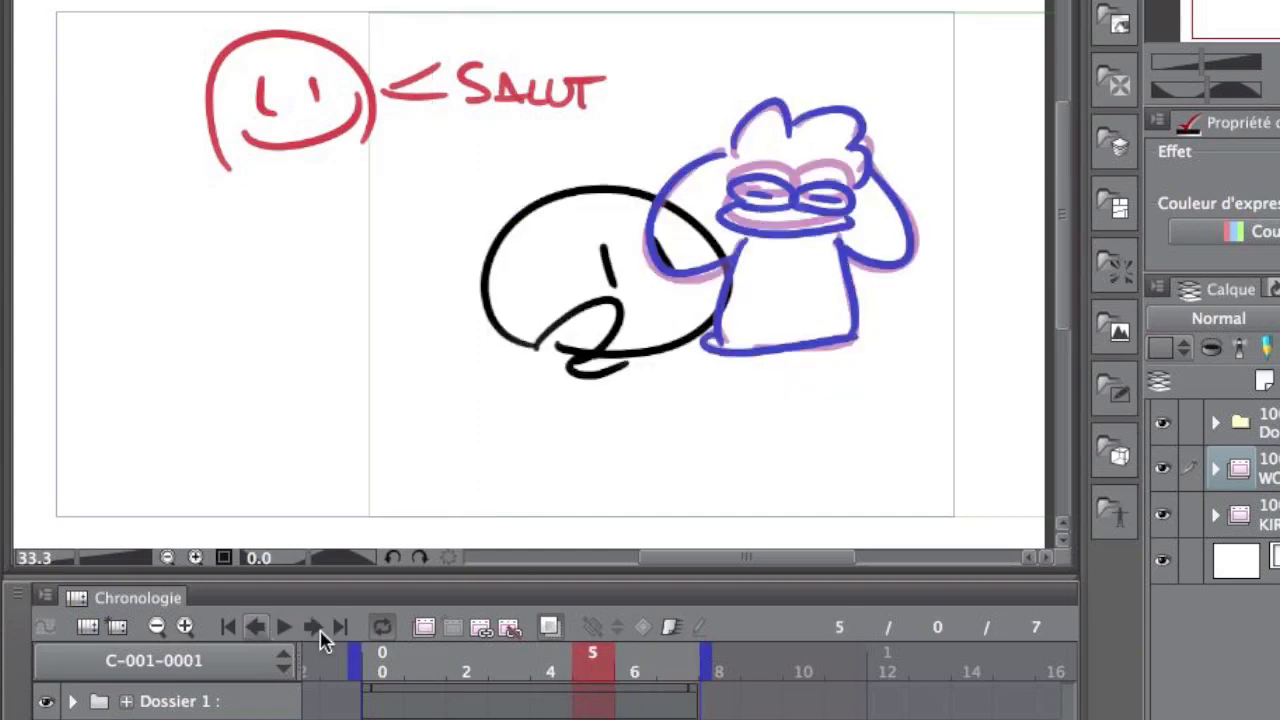
pyautogui.click(388, 715)
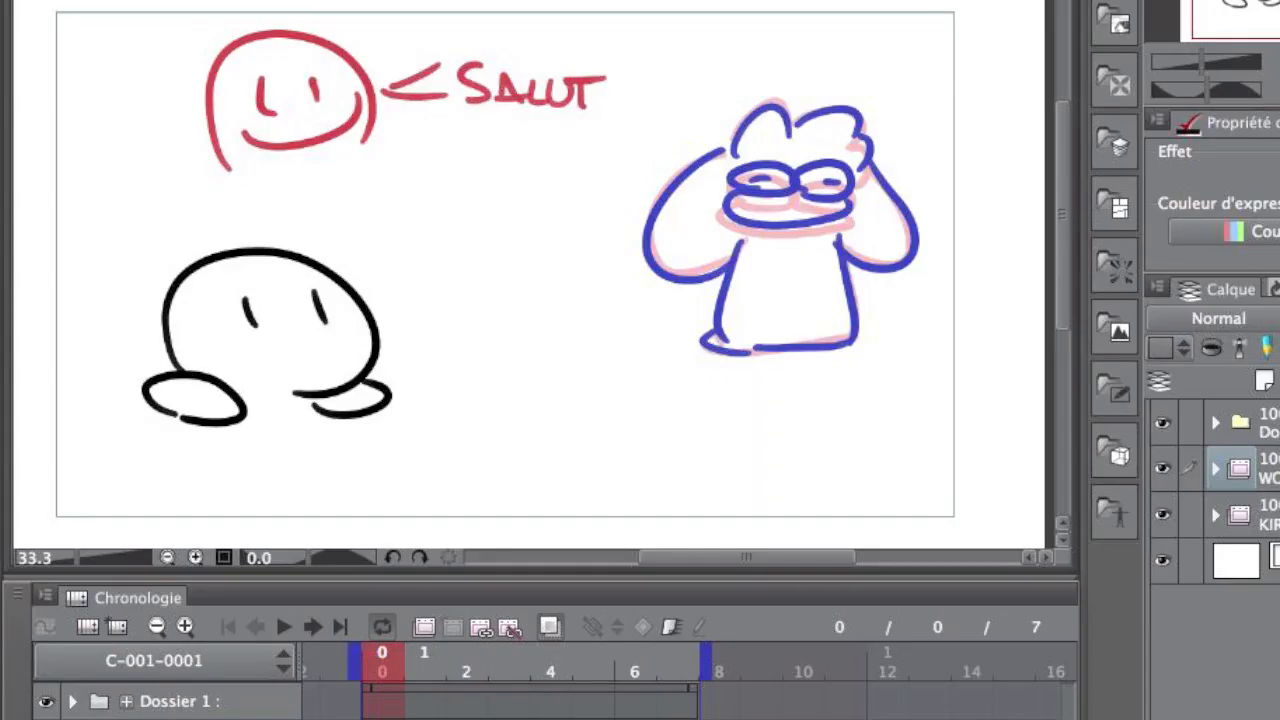
pyautogui.moveTo(378, 675)
pyautogui.mouseDown()
pyautogui.moveTo(434, 677)
pyautogui.moveTo(369, 673)
pyautogui.mouseUp()
# - Scrub through the timeline up to frame 7 to review the animation, and return to frame 0
pyautogui.press('Right')
pyautogui.press('Right')
pyautogui.press('Right')
pyautogui.press('Right')
pyautogui.press('Right')
pyautogui.press('Right')
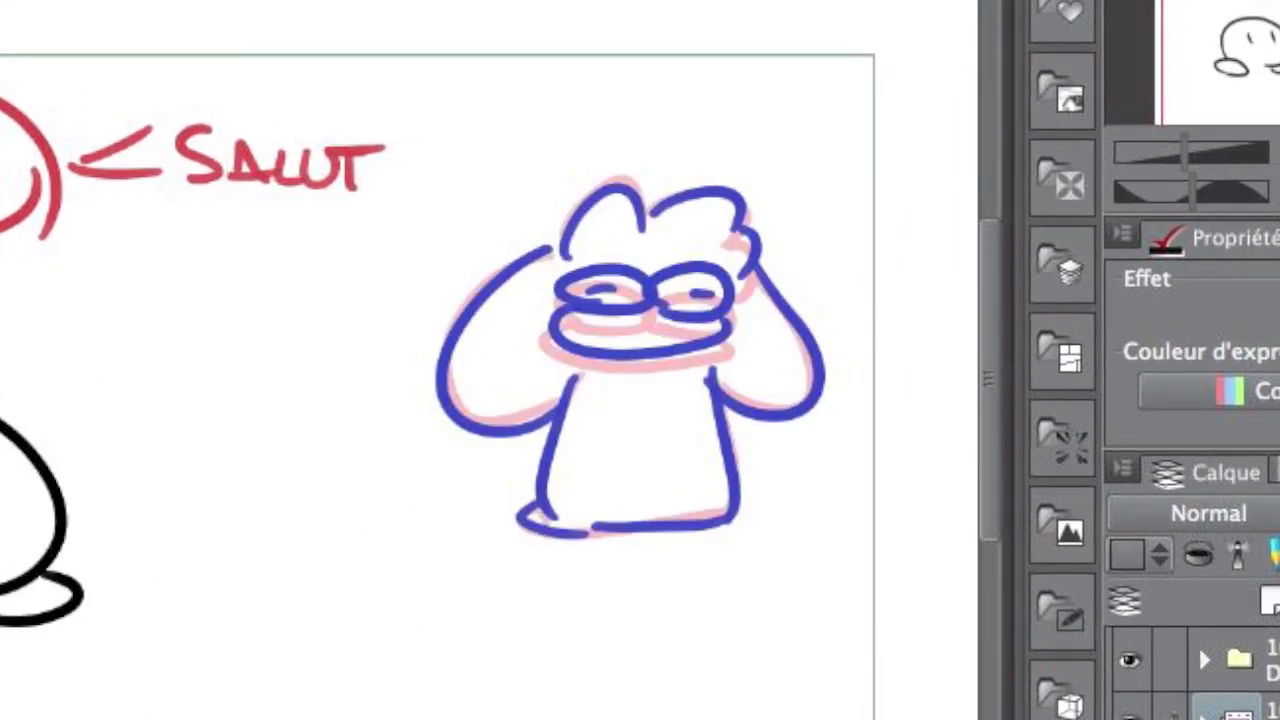
pyautogui.moveTo(757, 339); pyautogui.dragTo(720, 406)
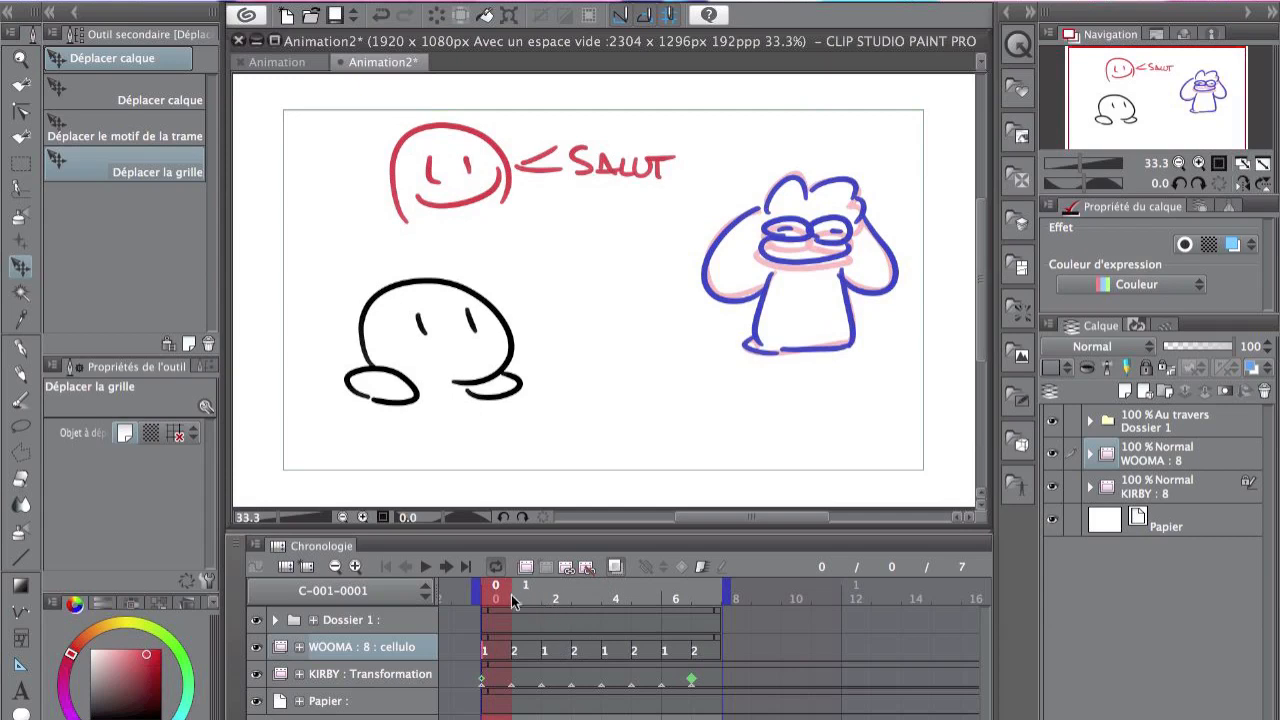
pyautogui.moveTo(536, 592); pyautogui.dragTo(482, 586)
pyautogui.moveTo(604, 587); pyautogui.dragTo(663, 593)
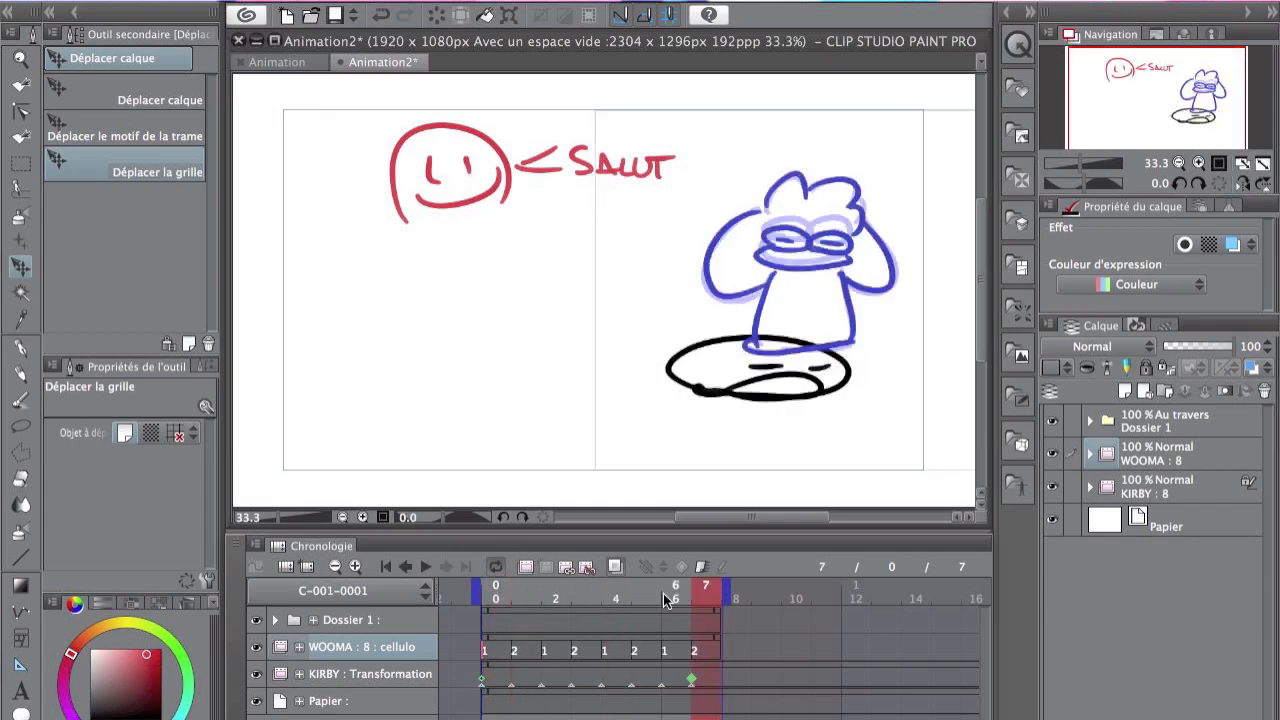
pyautogui.click(494, 594)
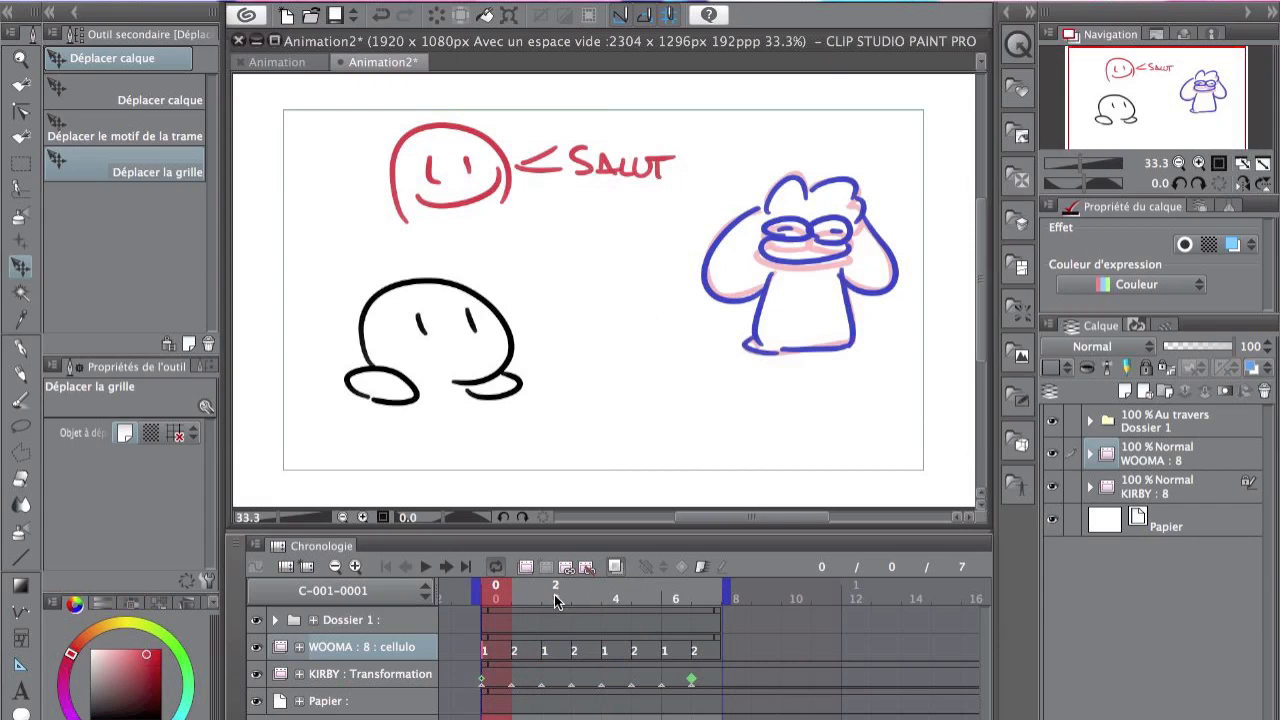
# - Play the animation from frame 0
pyautogui.hscroll(-3, 518, 630)
pyautogui.moveTo(680, 376); pyautogui.dragTo(660, 380)
pyautogui.press('space')
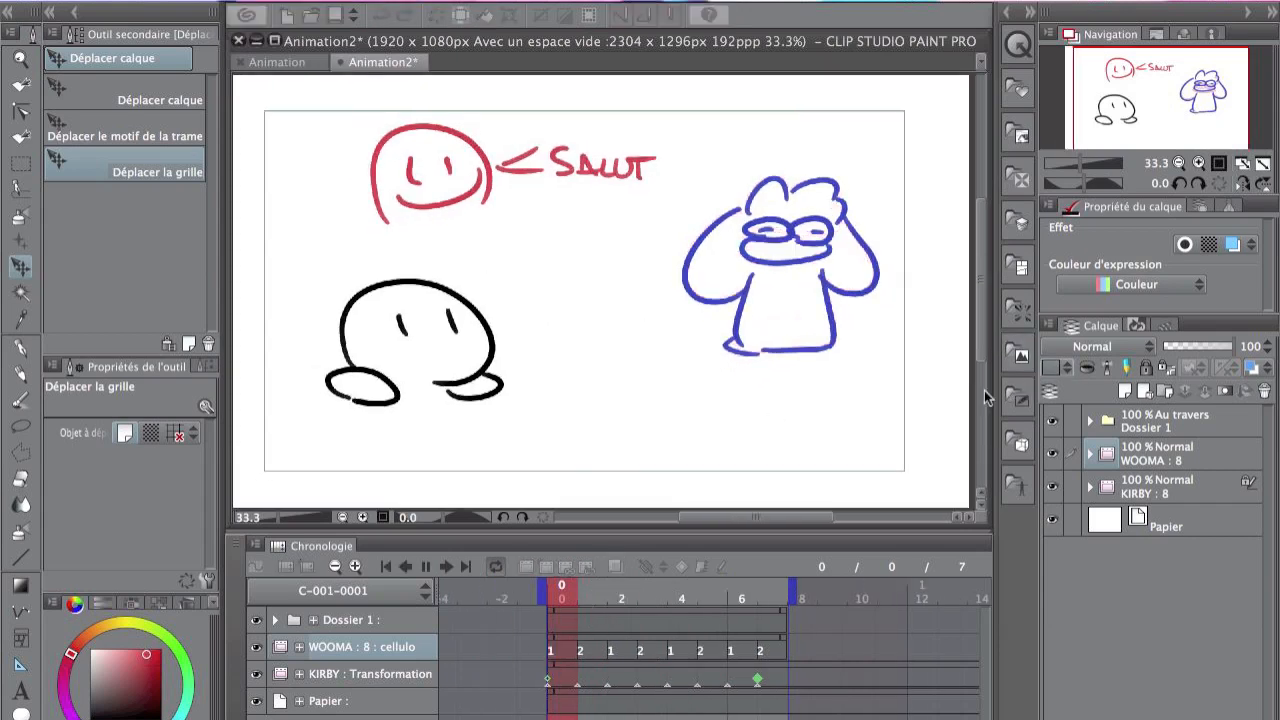